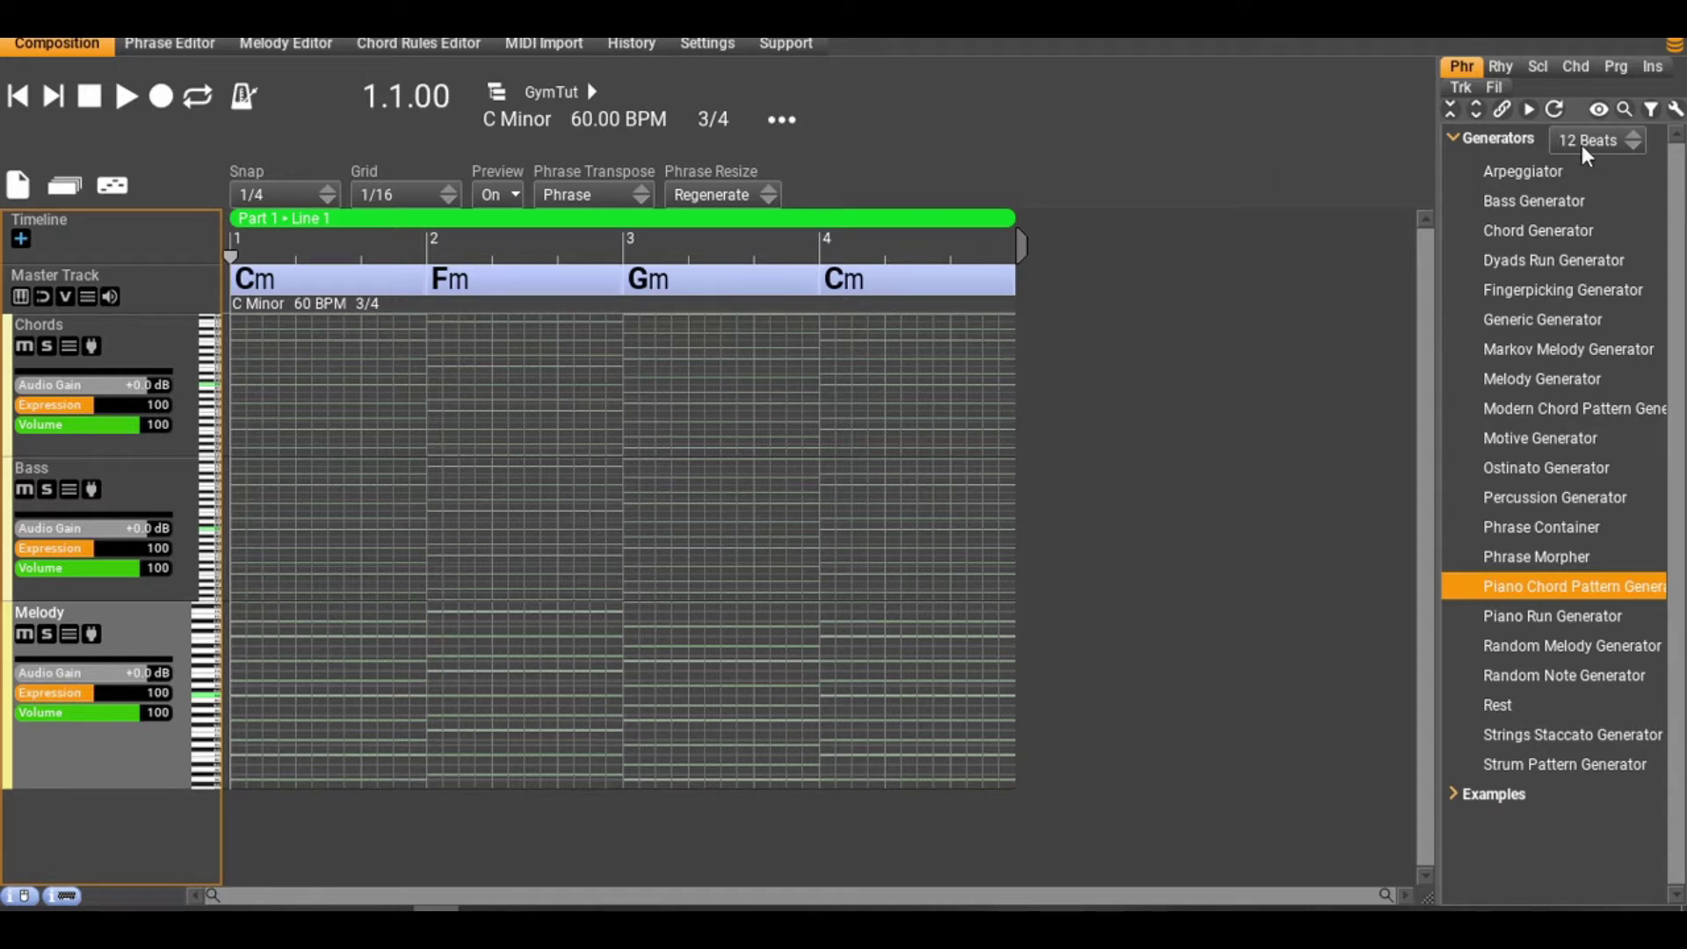
Add a 12-beat Chord Generator phrase at bar 1 of the Chords track and raise its notes to the E♭3–G4 range.
{"action": "left_click", "coordinate": [1516, 232]}
{"action": "left_click_drag", "start_coordinate": [1517, 234], "coordinate": [237, 415]}
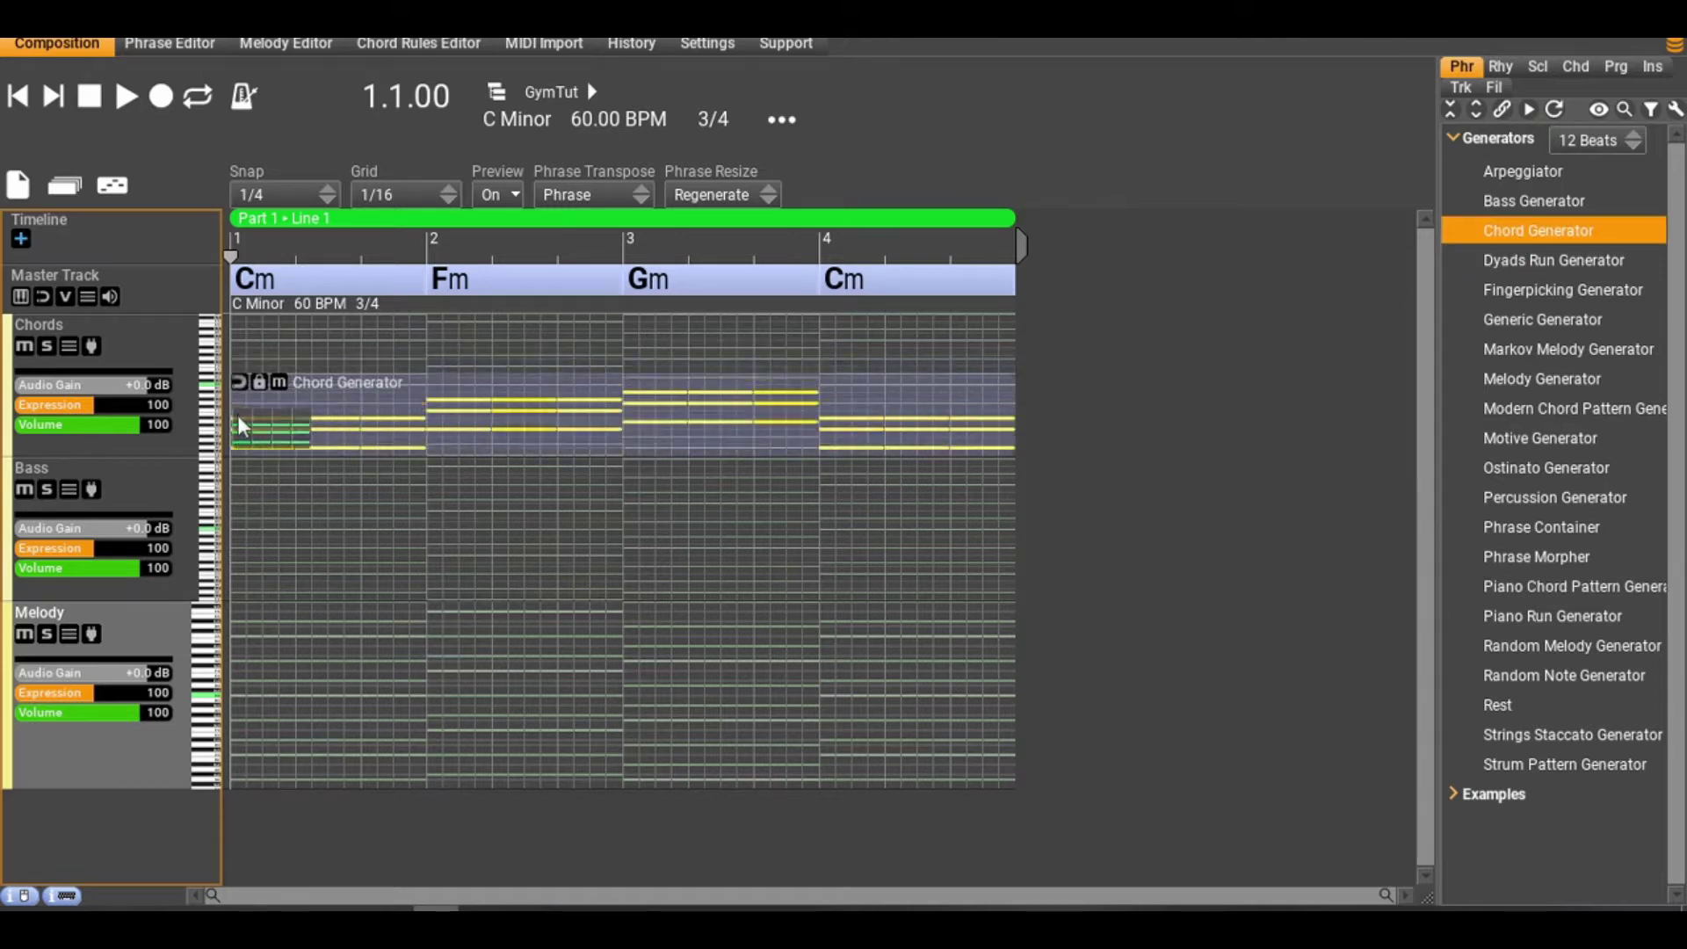
{"action": "double_click", "coordinate": [161, 445]}
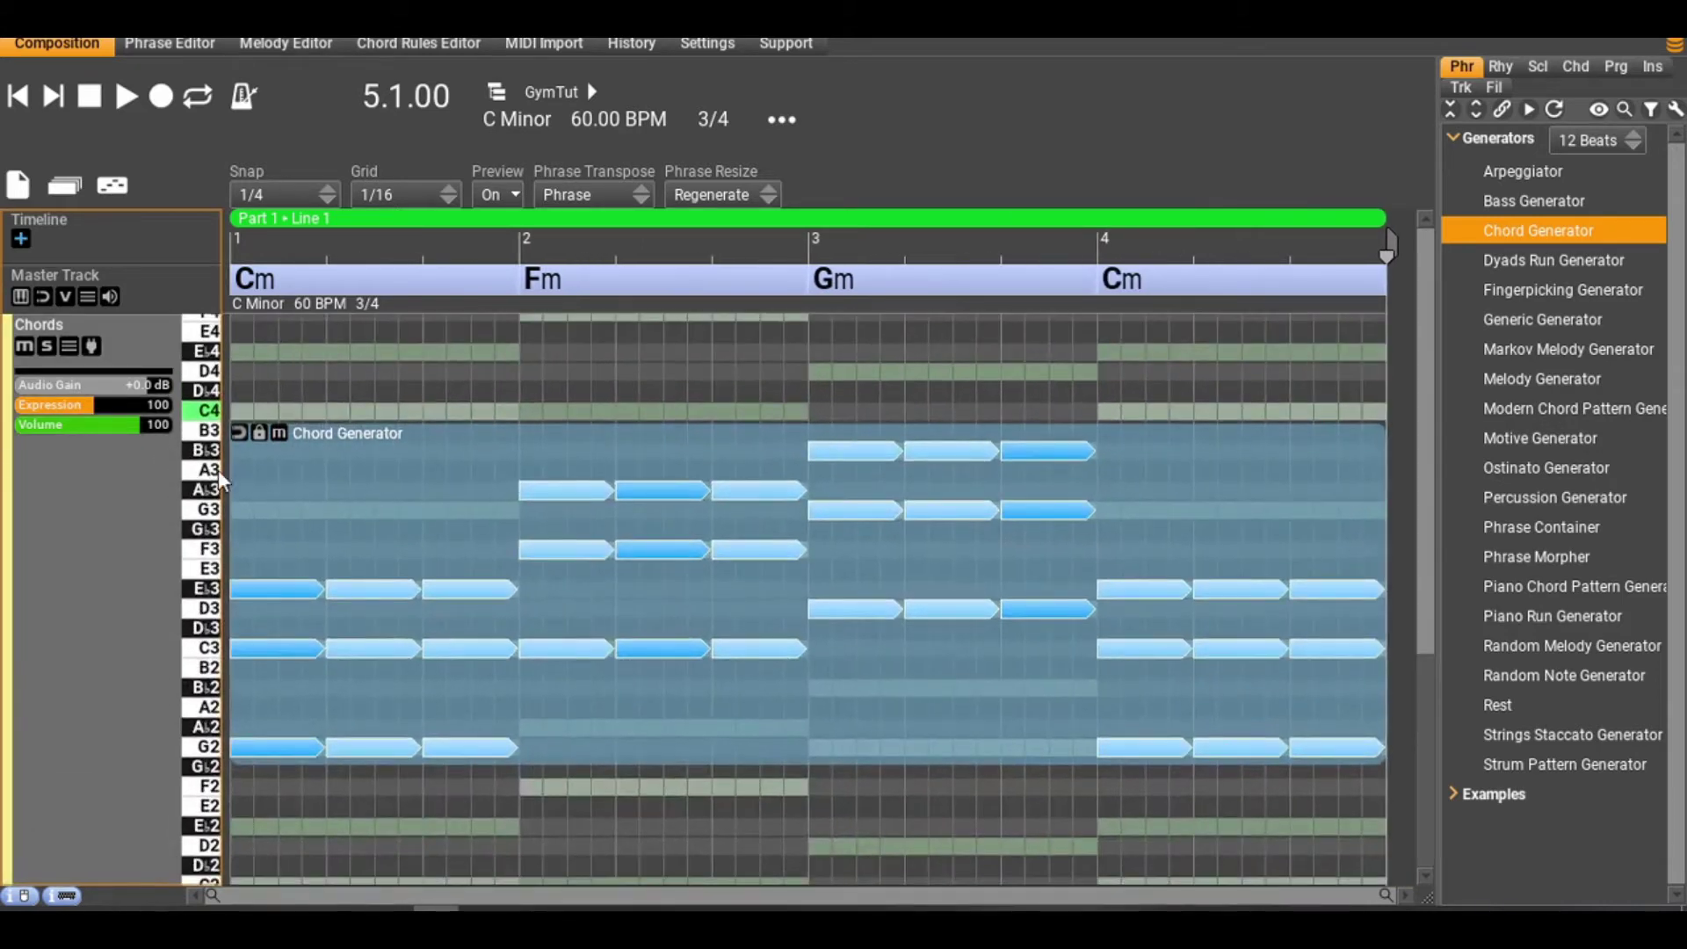
{"action": "left_click_drag", "start_coordinate": [513, 673], "coordinate": [493, 531]}
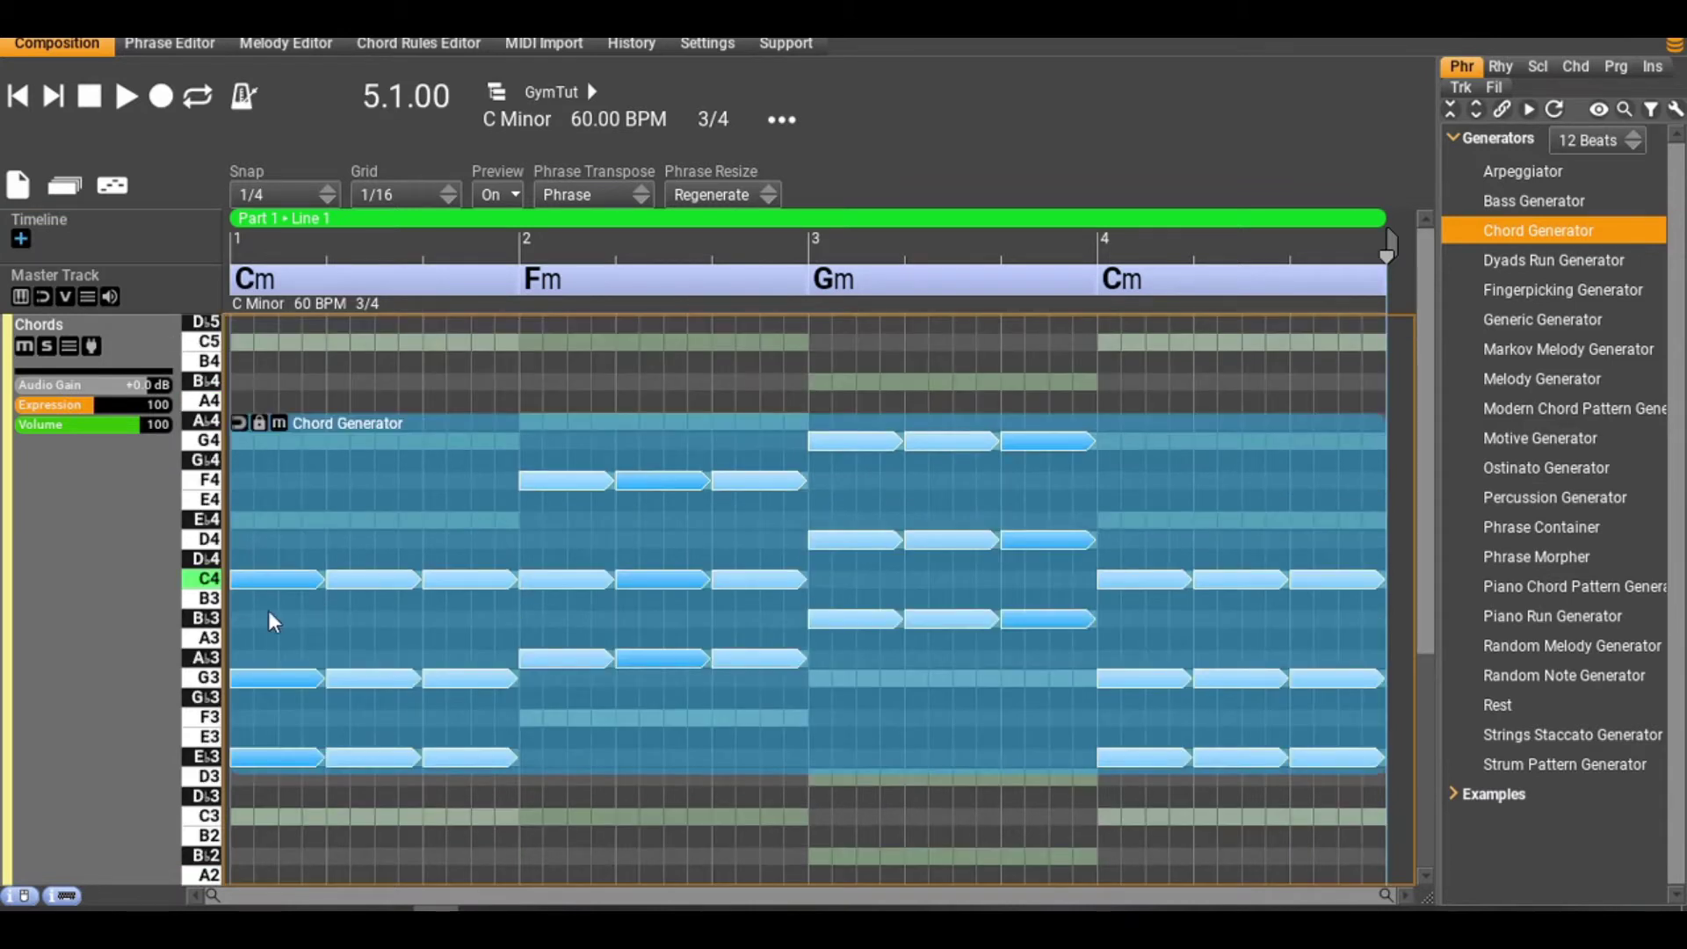
Audition the chord phrase, raise it one more octave to the E♭4–G5 range, and play it again from bar 1.
{"action": "left_click", "coordinate": [120, 99]}
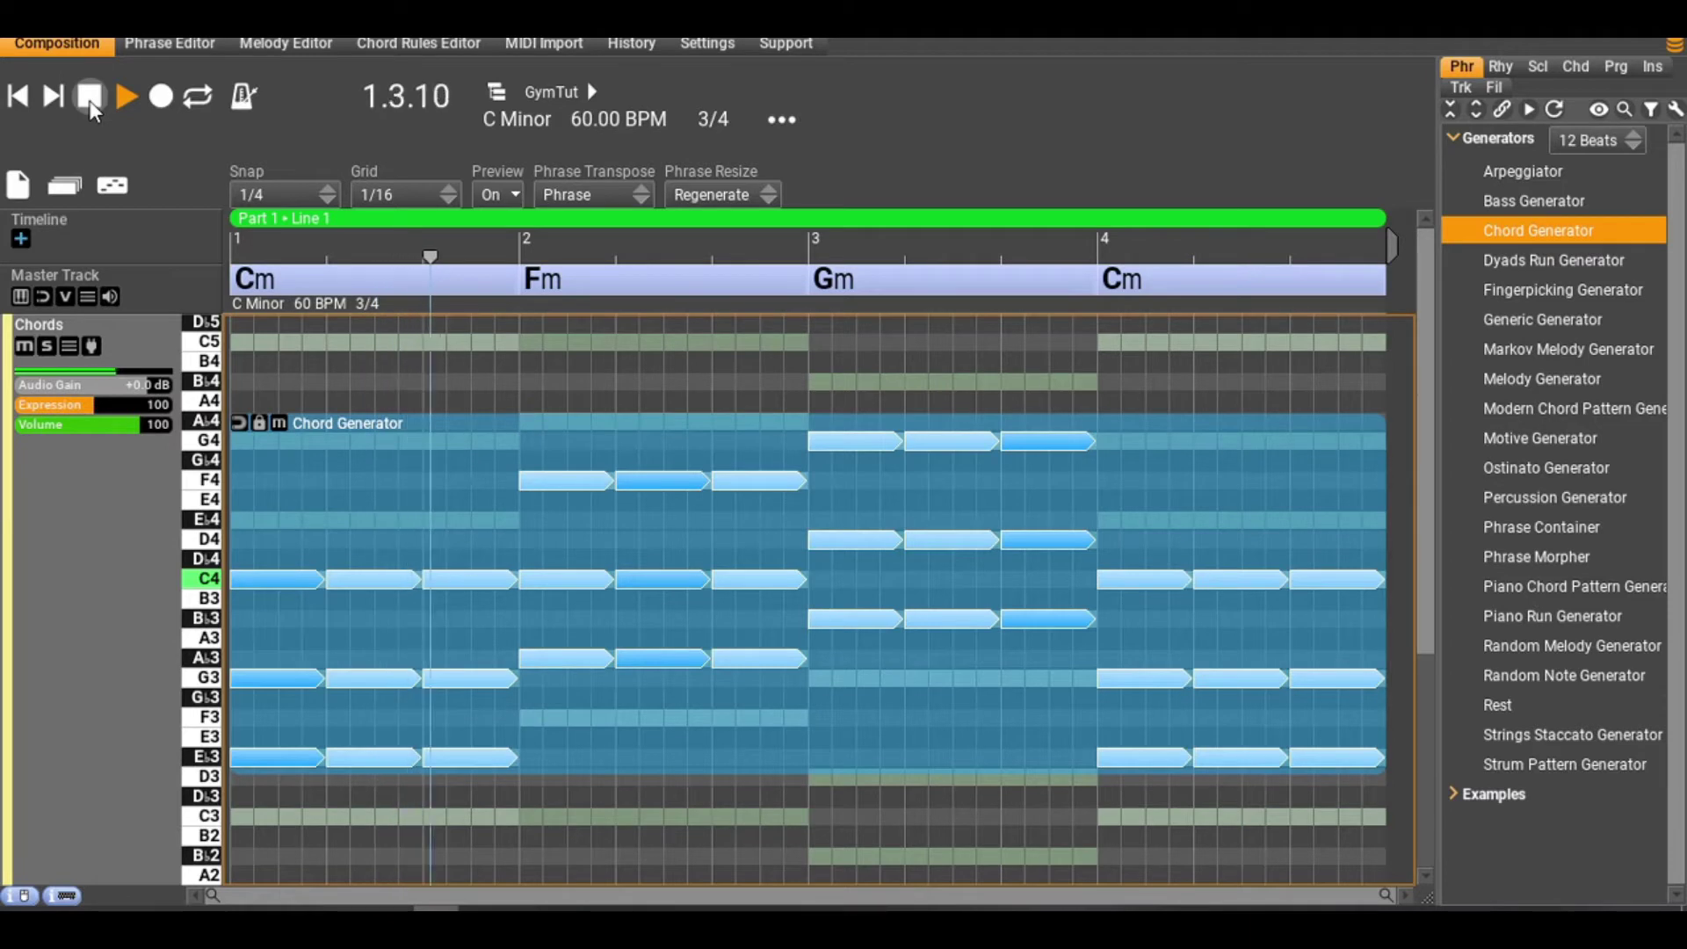
{"action": "left_click", "coordinate": [87, 100]}
{"action": "left_click_drag", "start_coordinate": [457, 665], "coordinate": [434, 501]}
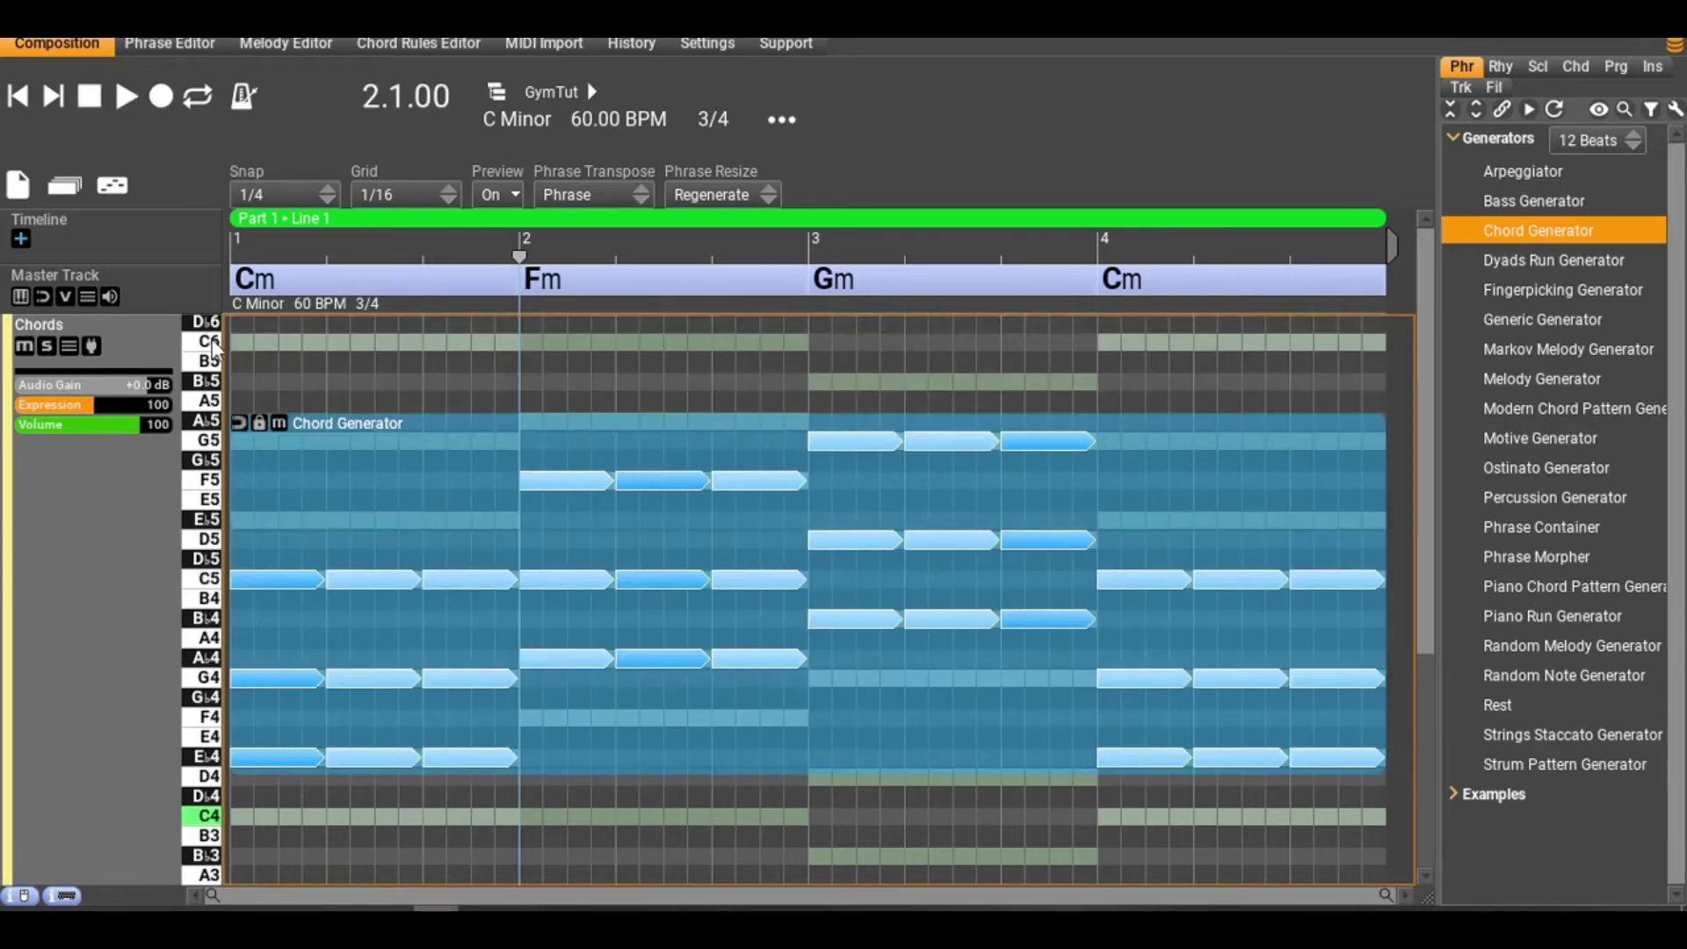
{"action": "left_click", "coordinate": [17, 96]}
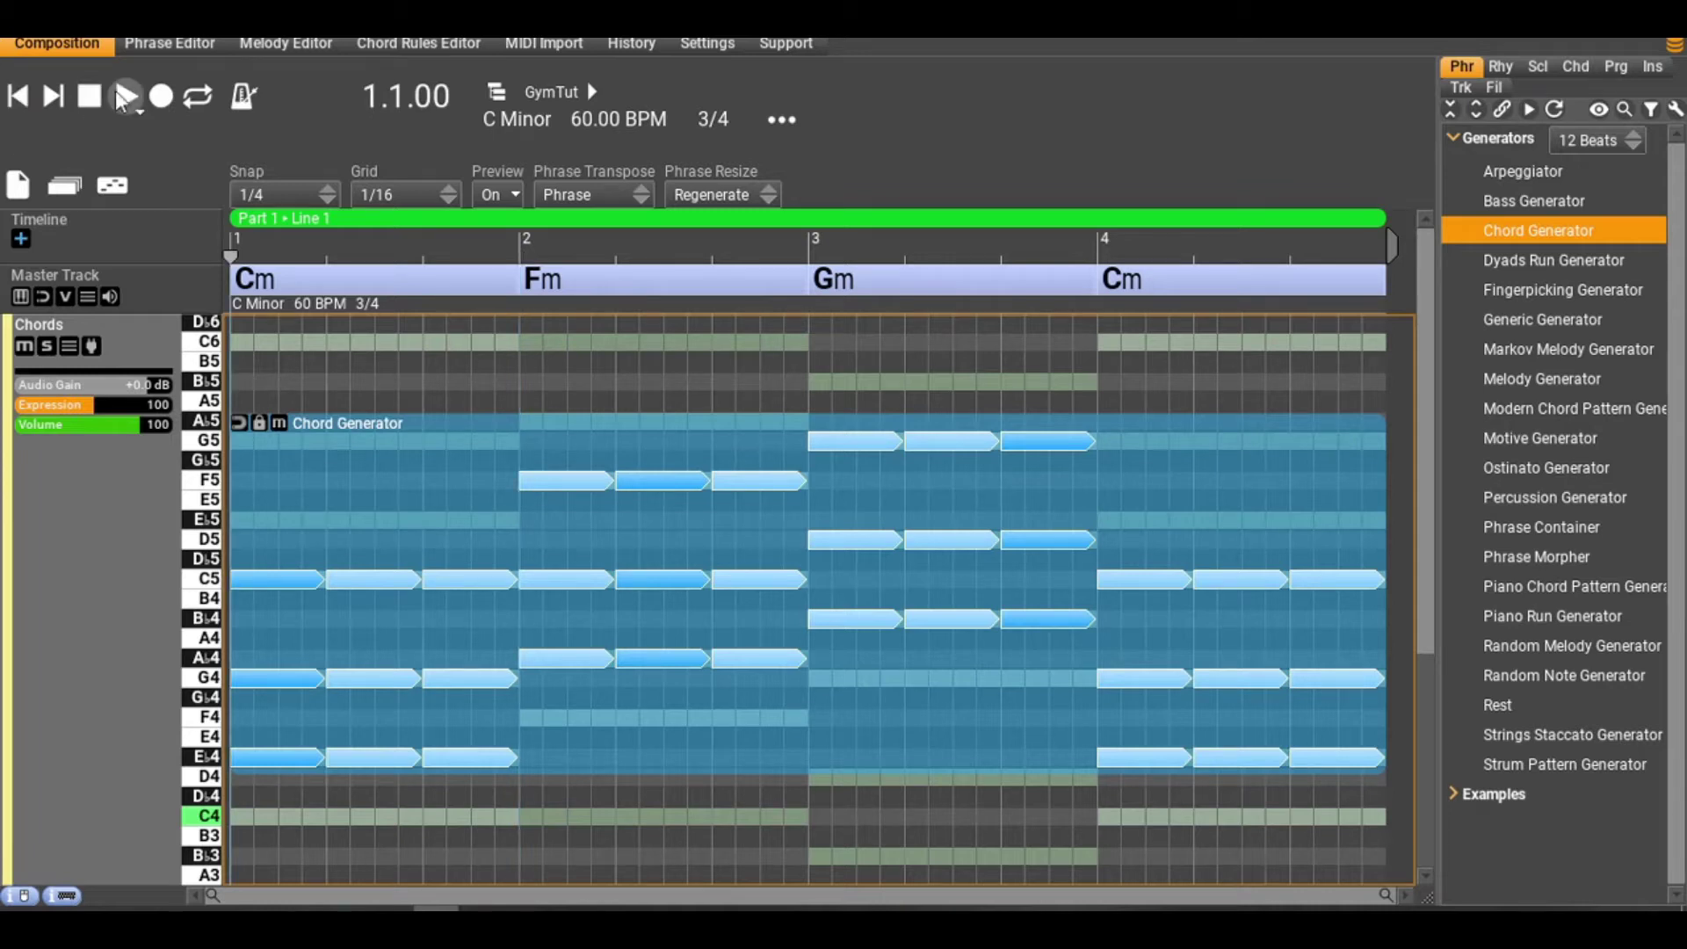
{"action": "left_click", "coordinate": [126, 97]}
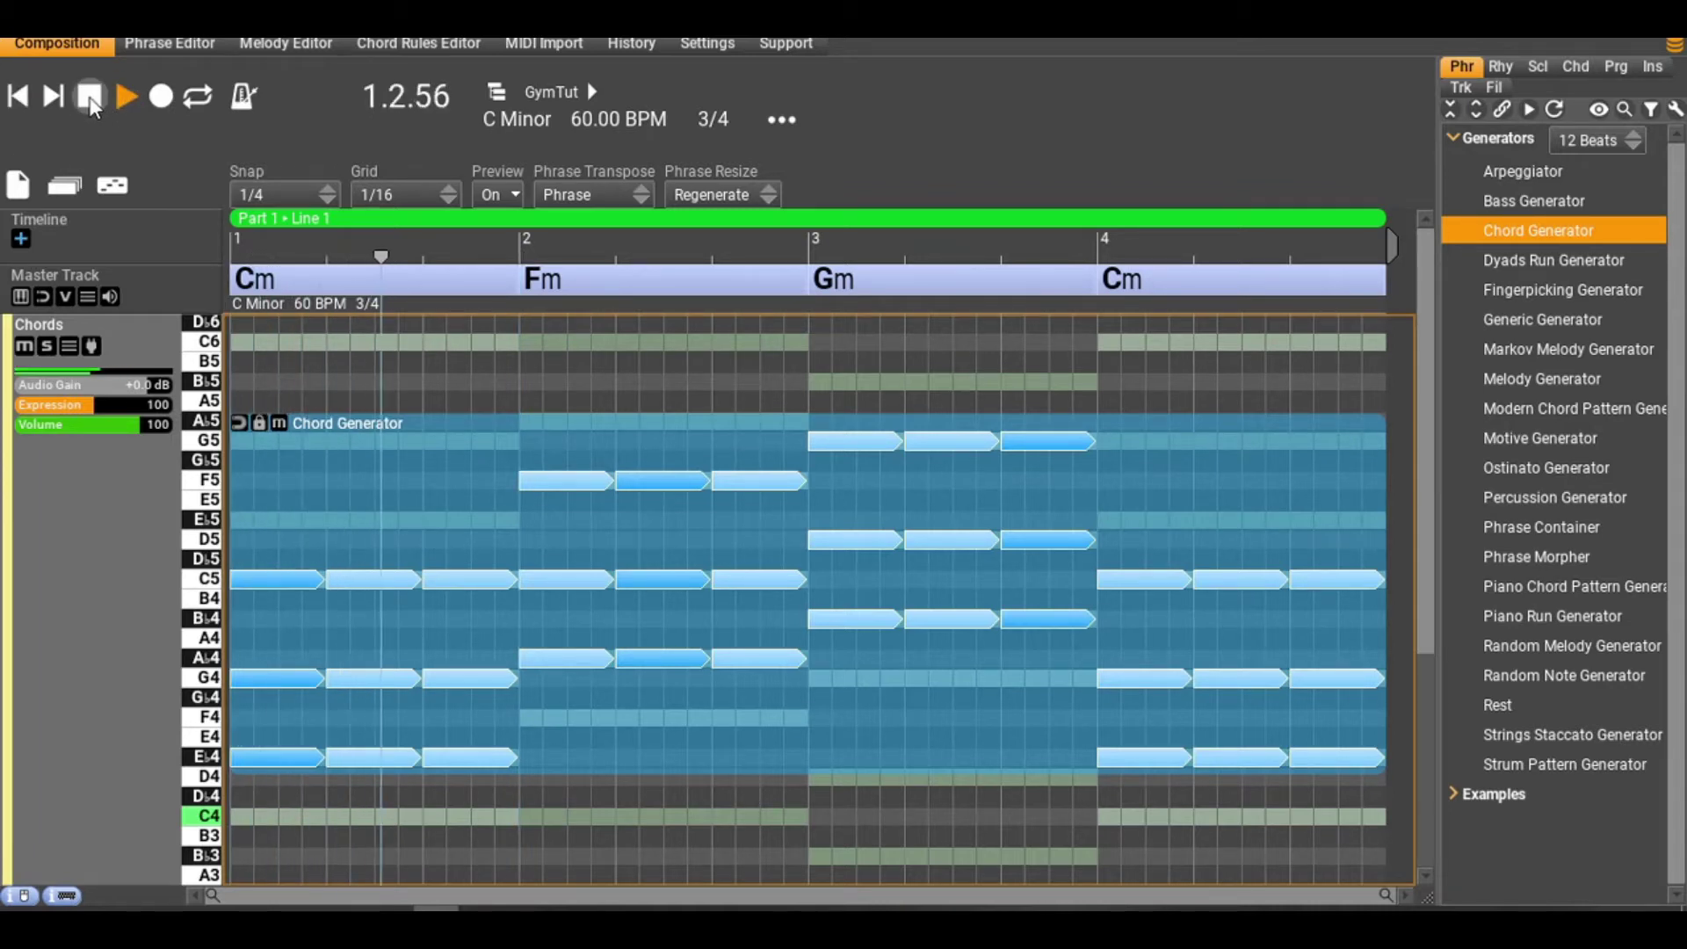
{"action": "left_click", "coordinate": [90, 99]}
{"action": "left_click", "coordinate": [115, 561]}
{"action": "left_click", "coordinate": [114, 559]}
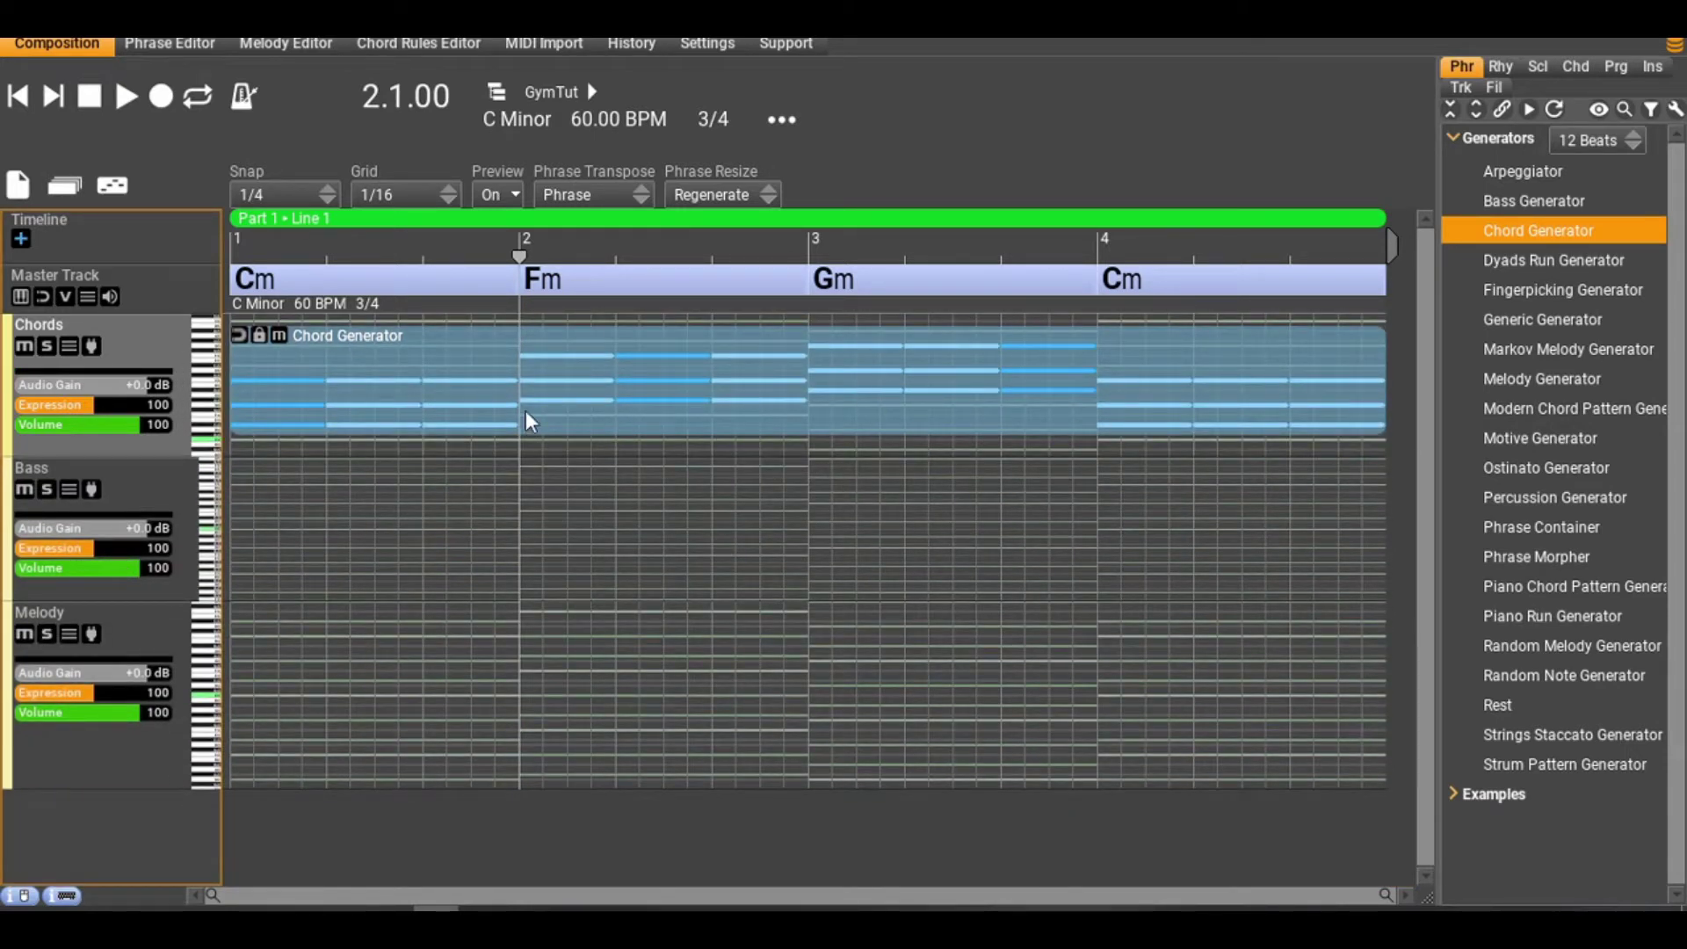
Open the rhythm settings of the Chord Generator phrase and change the rhythm type to Manual Editing.
{"action": "double_click", "coordinate": [598, 394]}
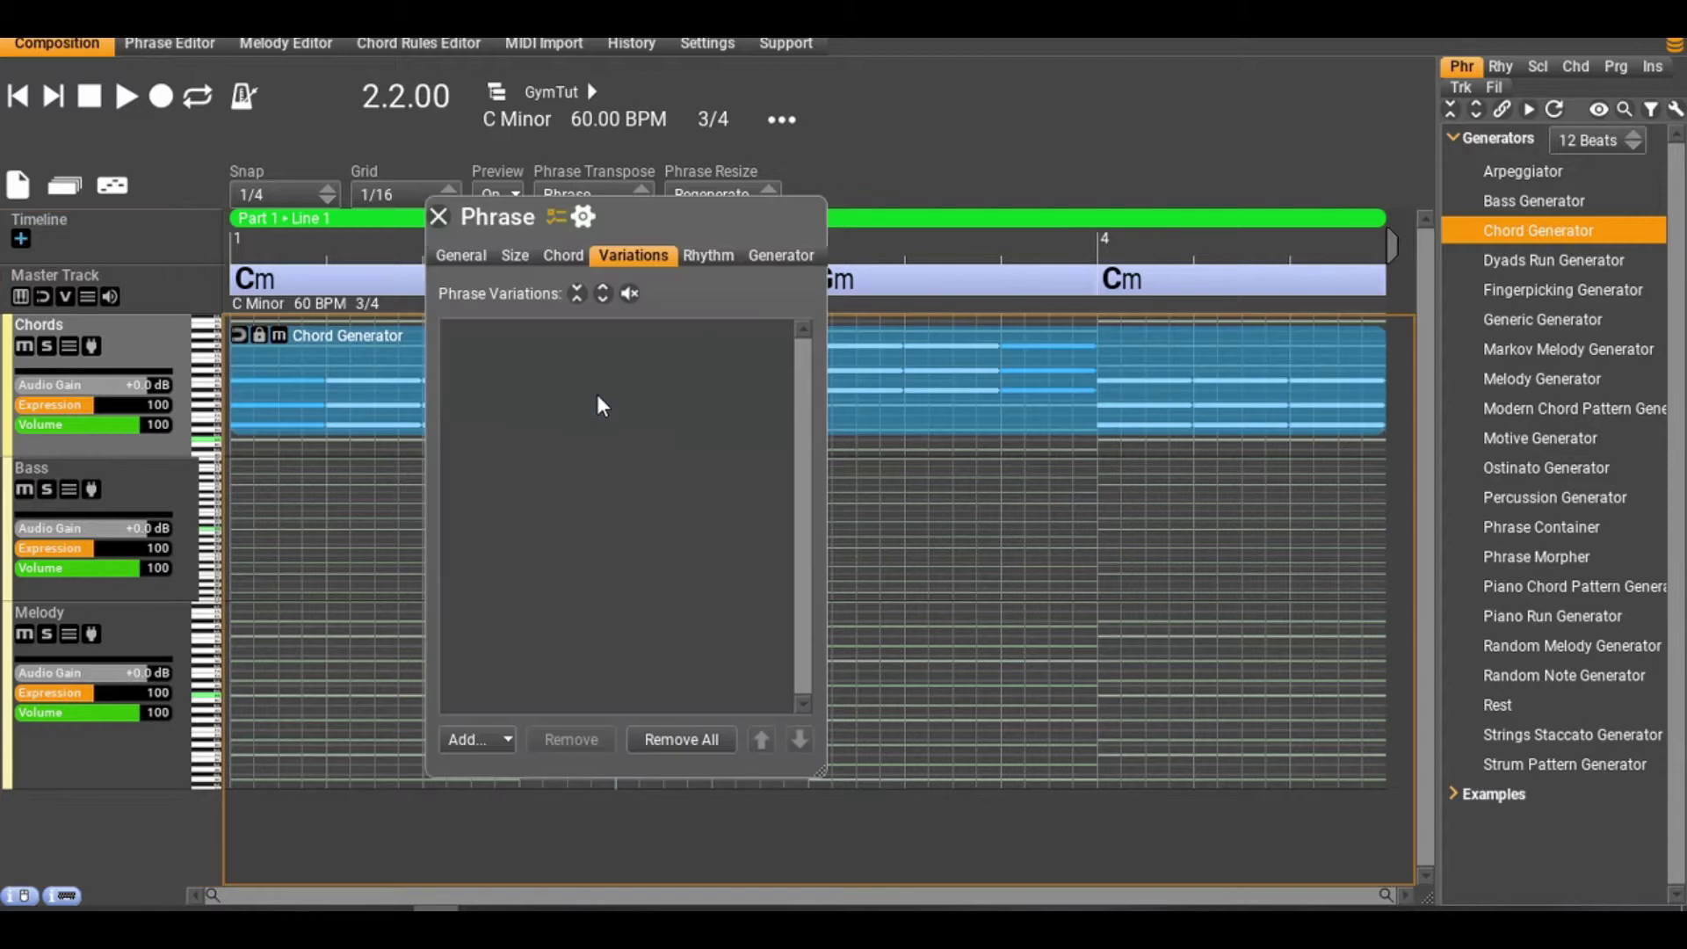
{"action": "left_click", "coordinate": [714, 257]}
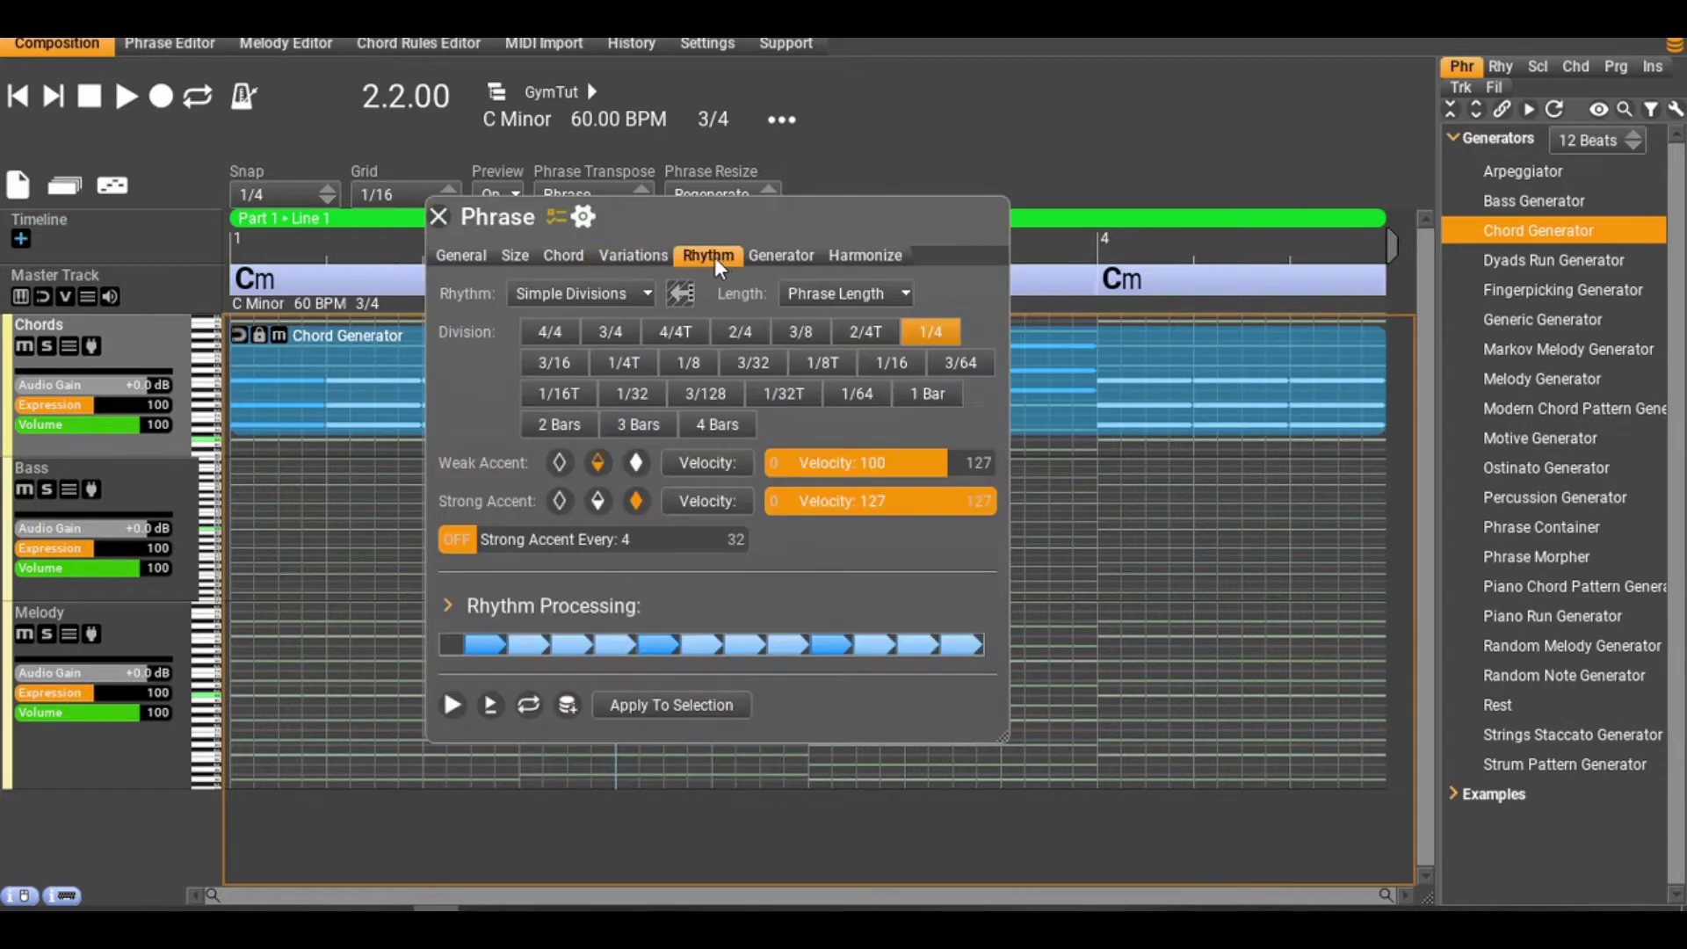
{"action": "left_click", "coordinate": [562, 290]}
{"action": "left_click", "coordinate": [566, 297]}
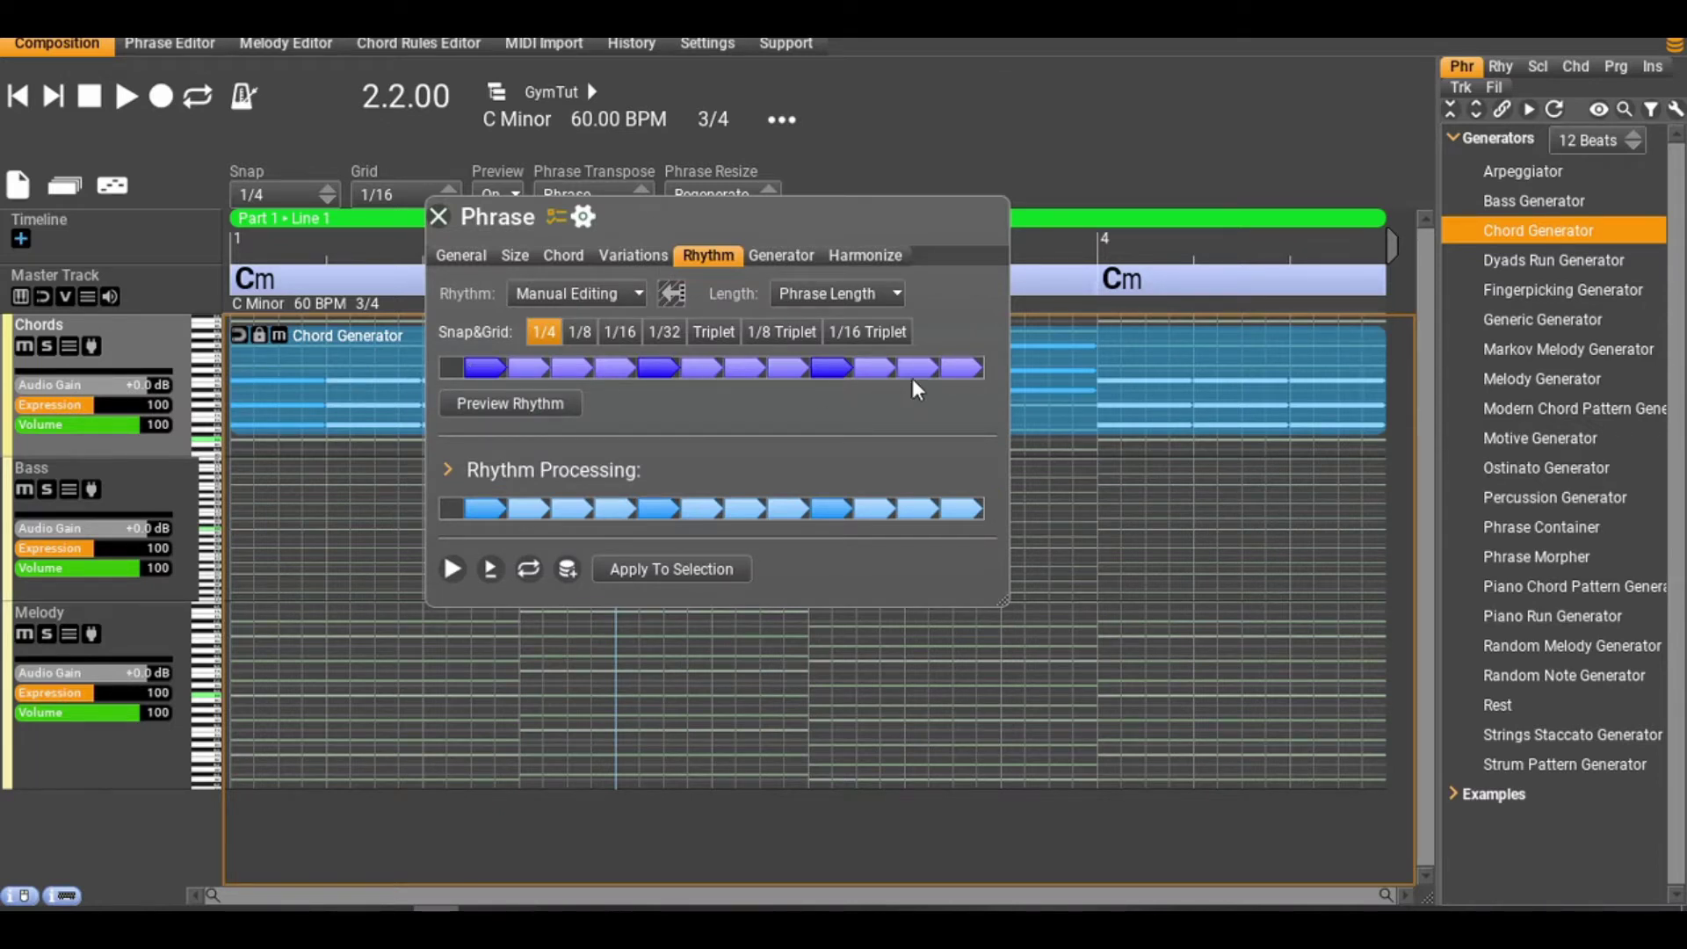
Remove every quarter note from the chord phrase's manual rhythm so that all its beats are empty.
{"action": "left_click", "coordinate": [956, 369]}
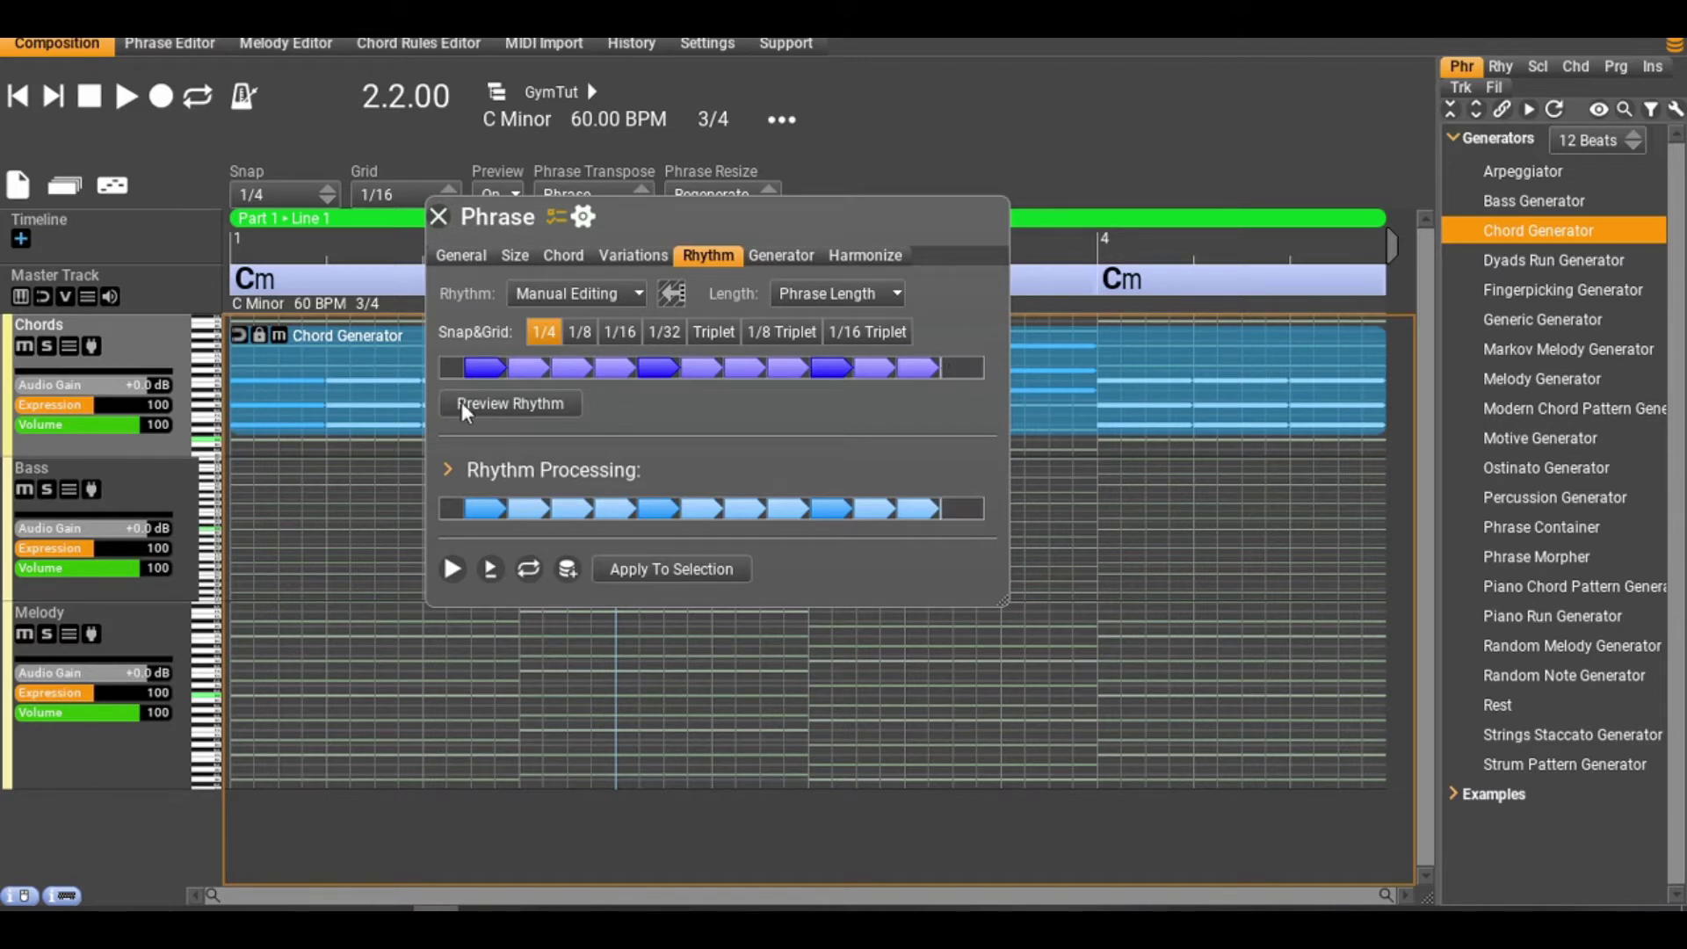
{"action": "left_click", "coordinate": [489, 367]}
{"action": "left_click", "coordinate": [528, 368]}
{"action": "left_click", "coordinate": [578, 369]}
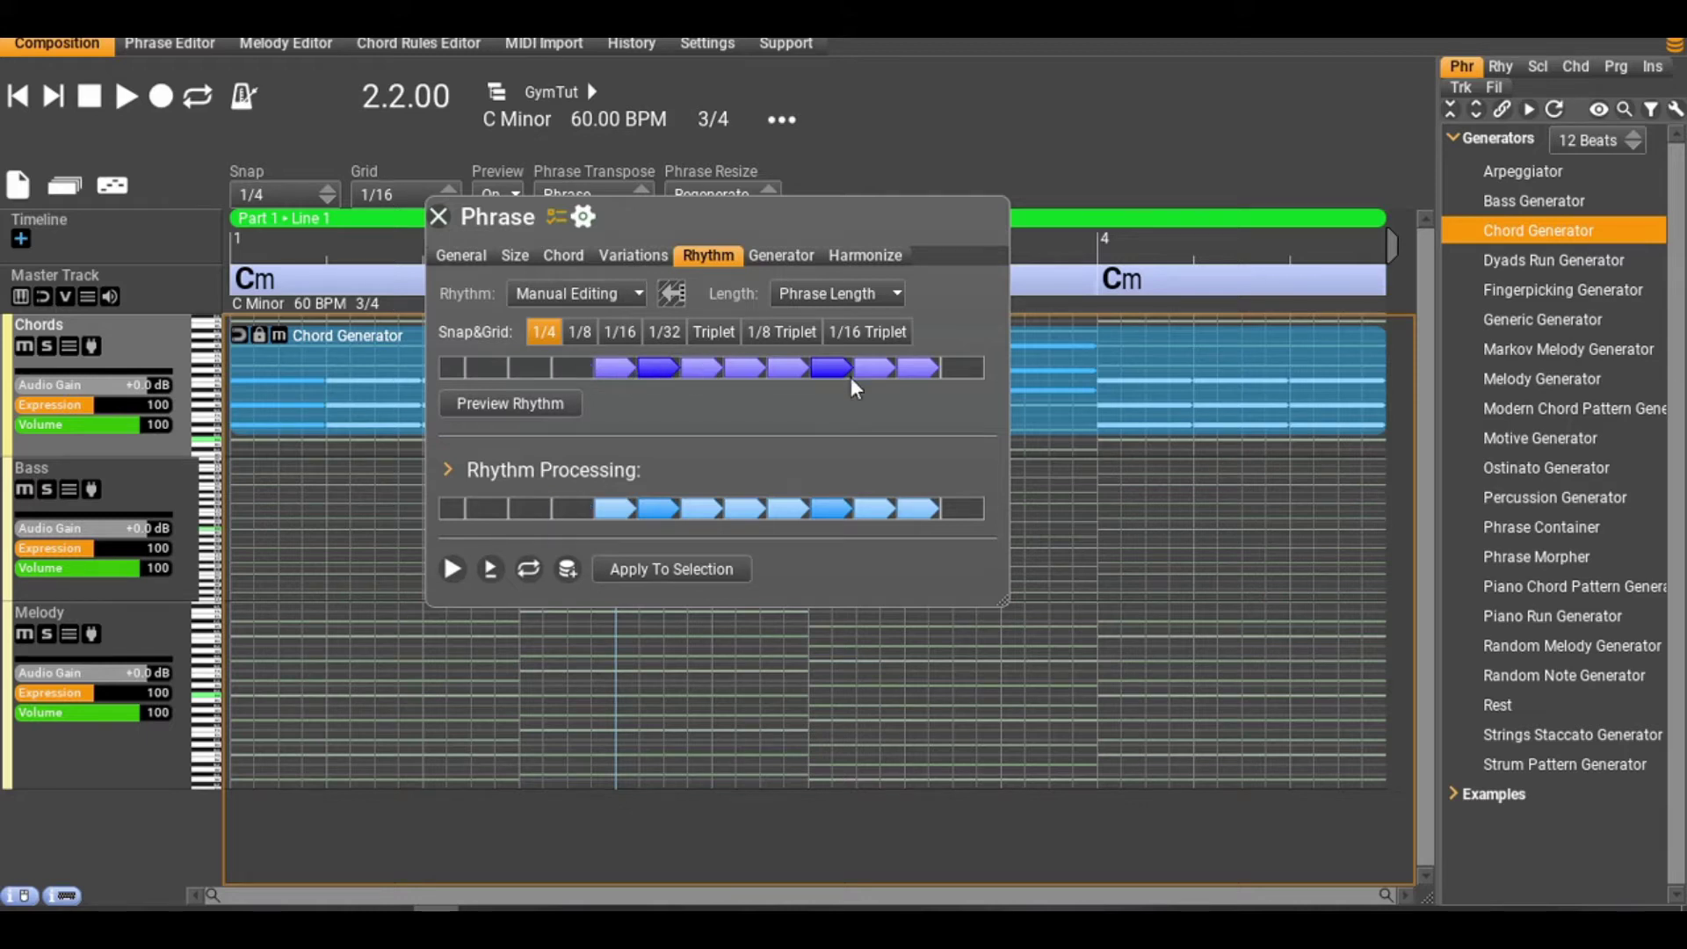
{"action": "left_click", "coordinate": [915, 370]}
{"action": "left_click", "coordinate": [873, 367]}
{"action": "left_click", "coordinate": [610, 368]}
{"action": "left_click", "coordinate": [657, 369]}
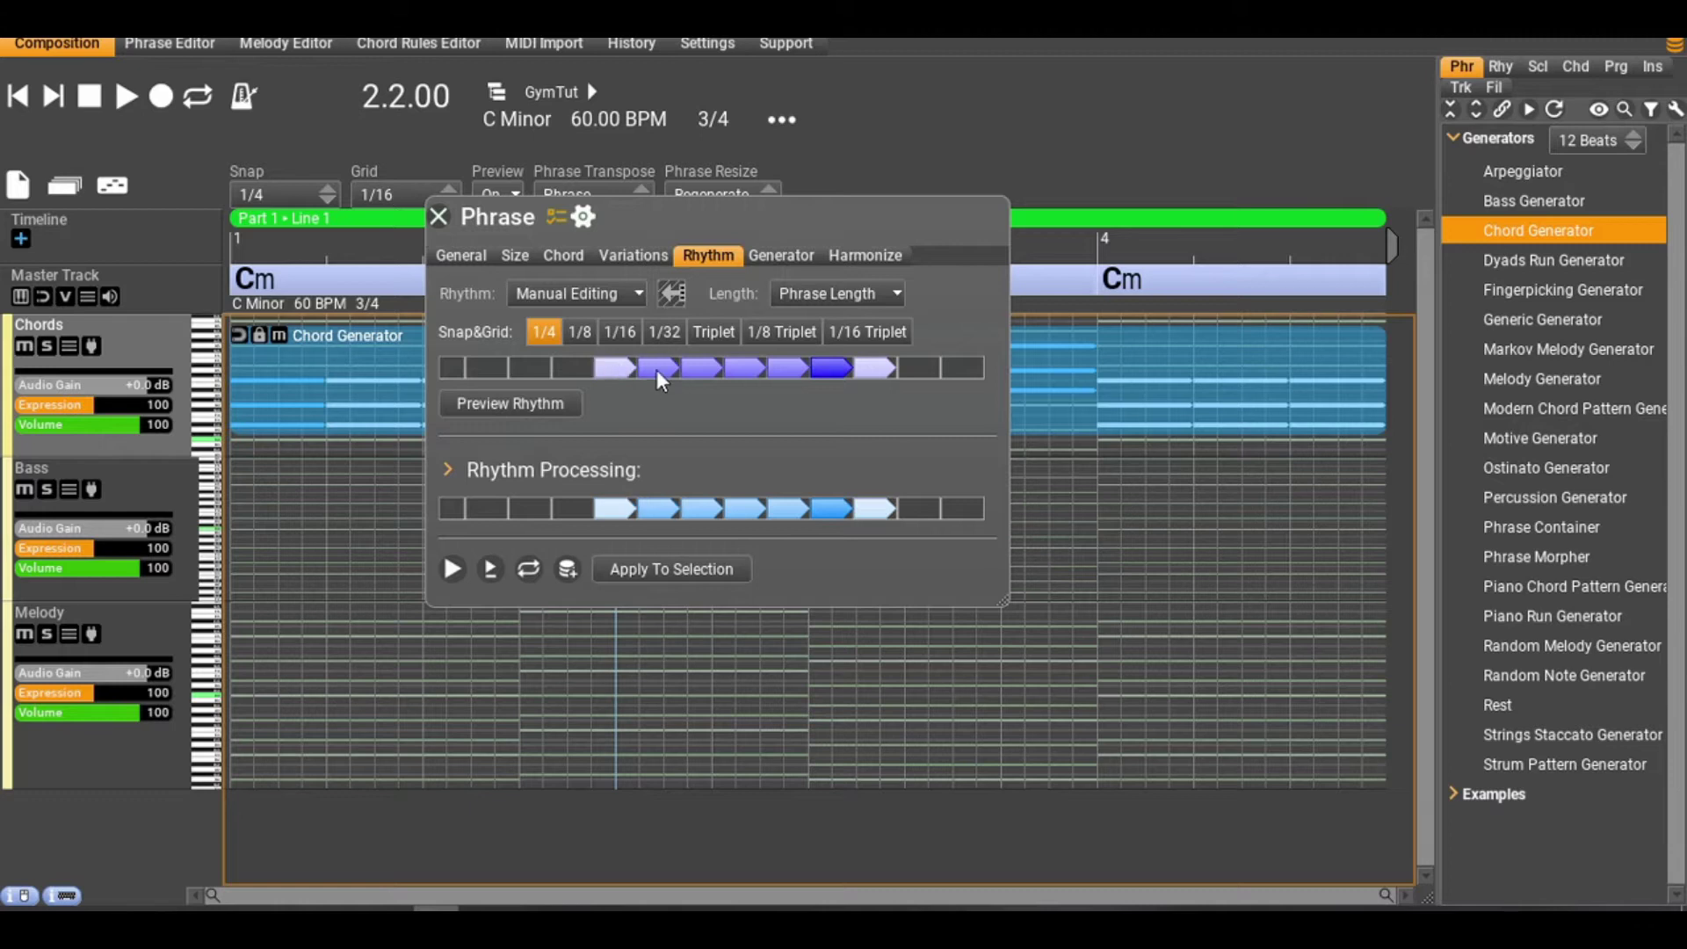
{"action": "left_click", "coordinate": [612, 373]}
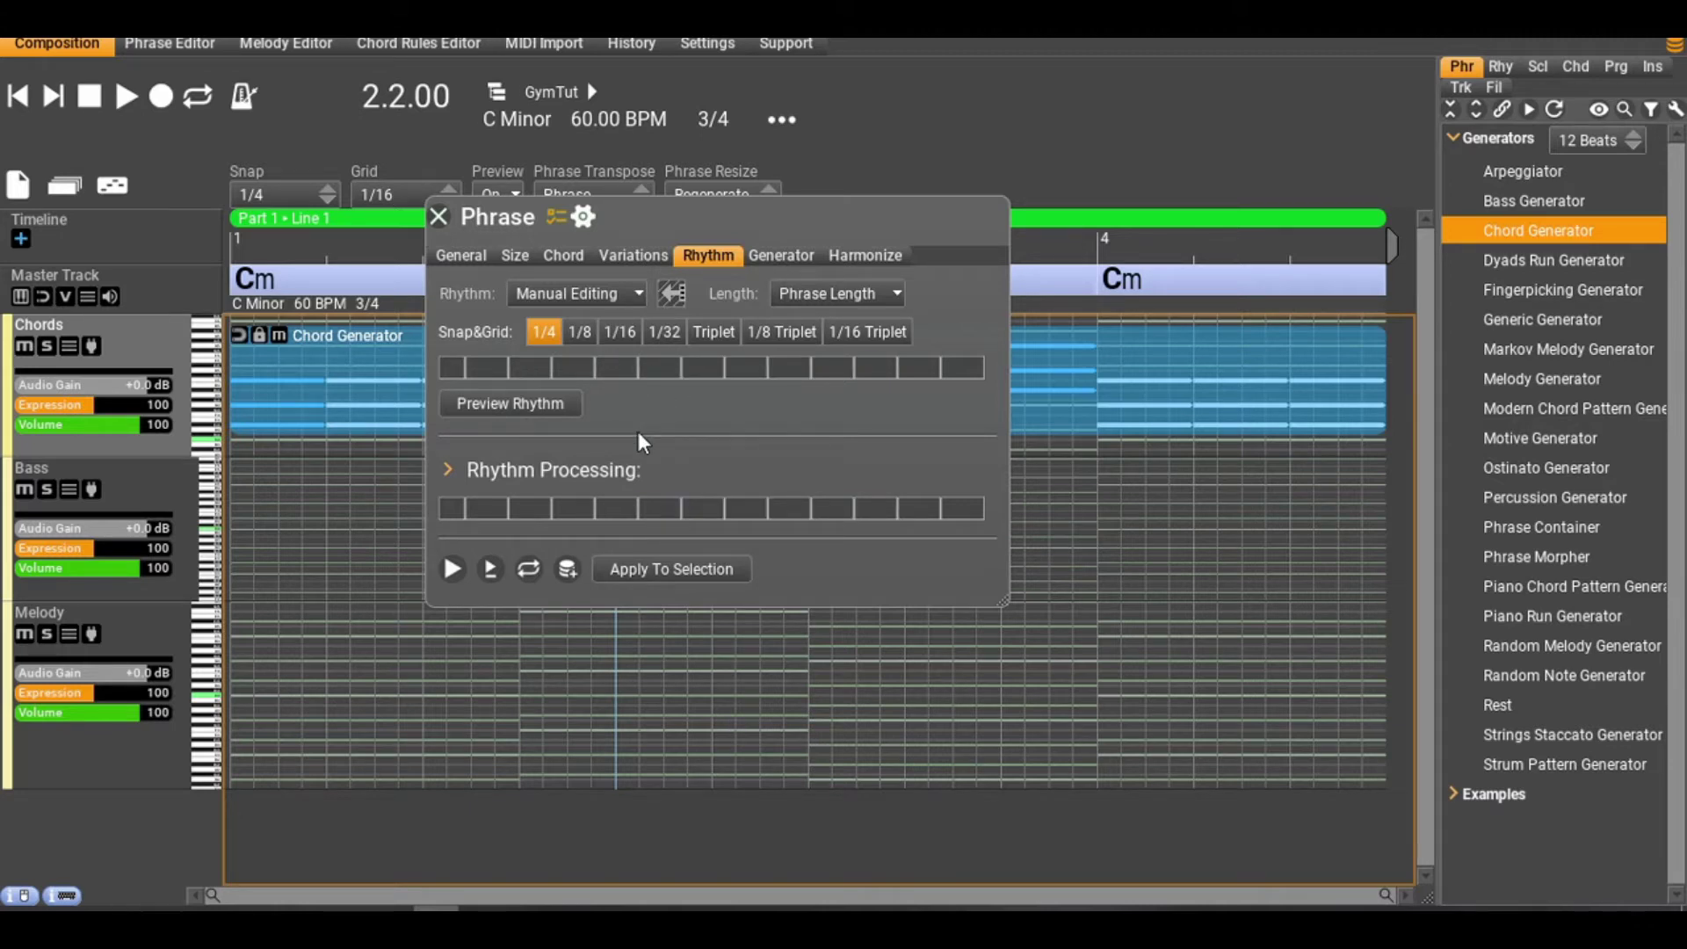
On a 1/4 snap grid, add a note covering beats 2 and 3 of the first bar and apply the rhythm to the phrase.
{"action": "left_click_drag", "start_coordinate": [756, 215], "coordinate": [920, 362]}
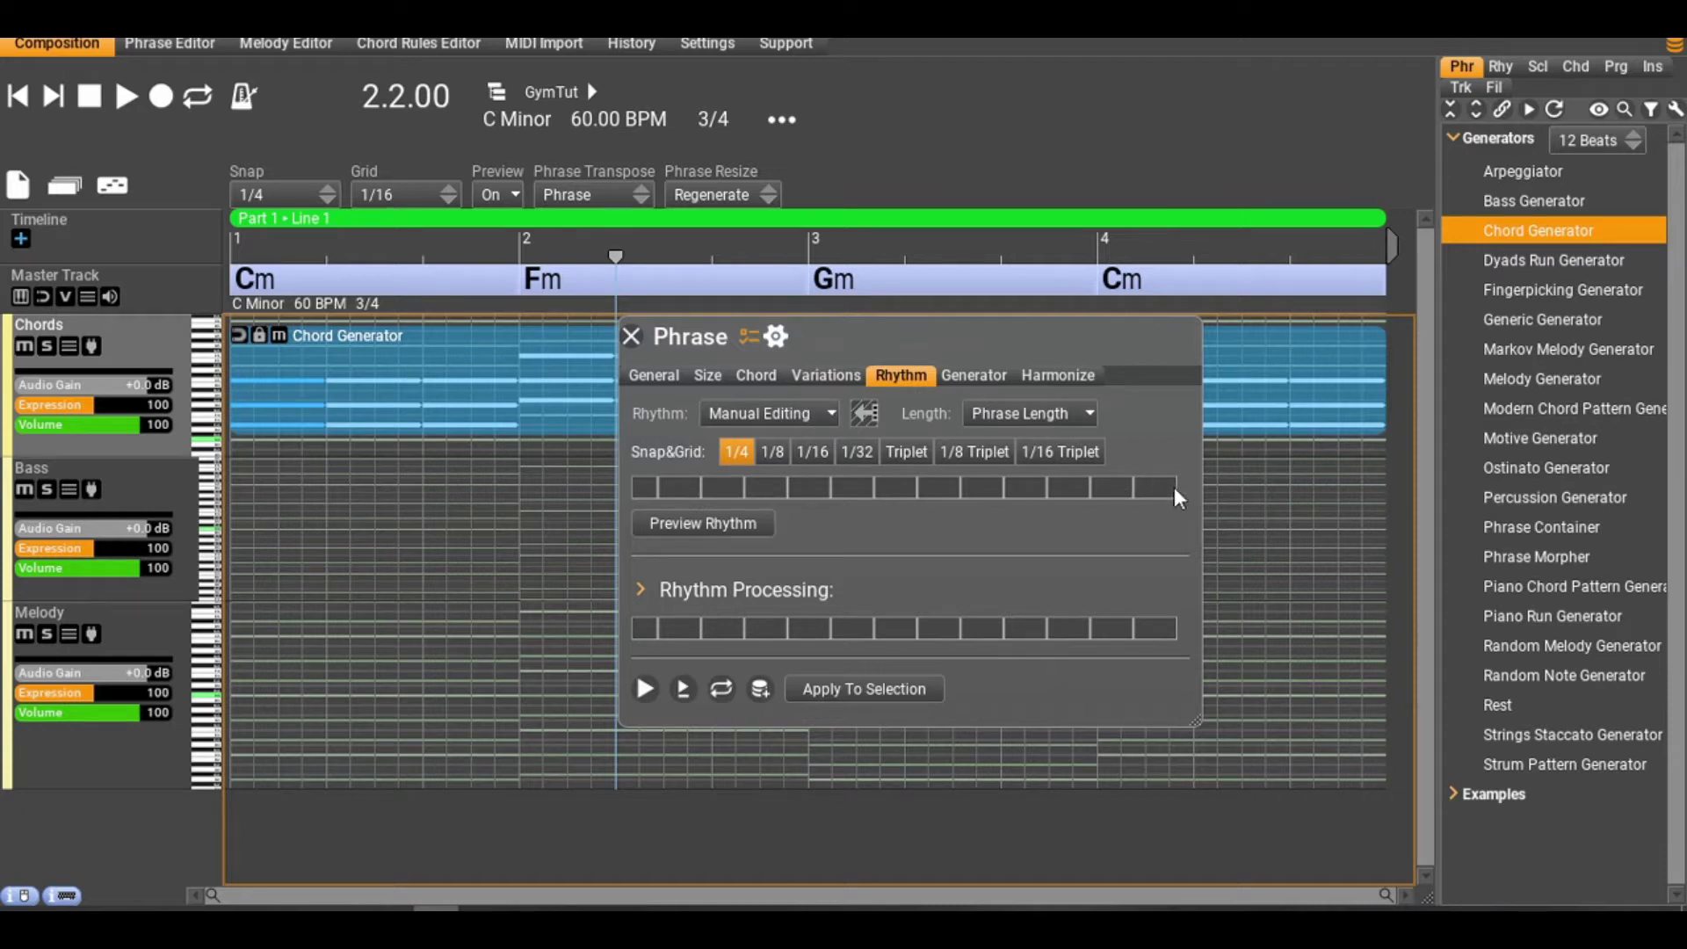
{"action": "left_click", "coordinate": [773, 452]}
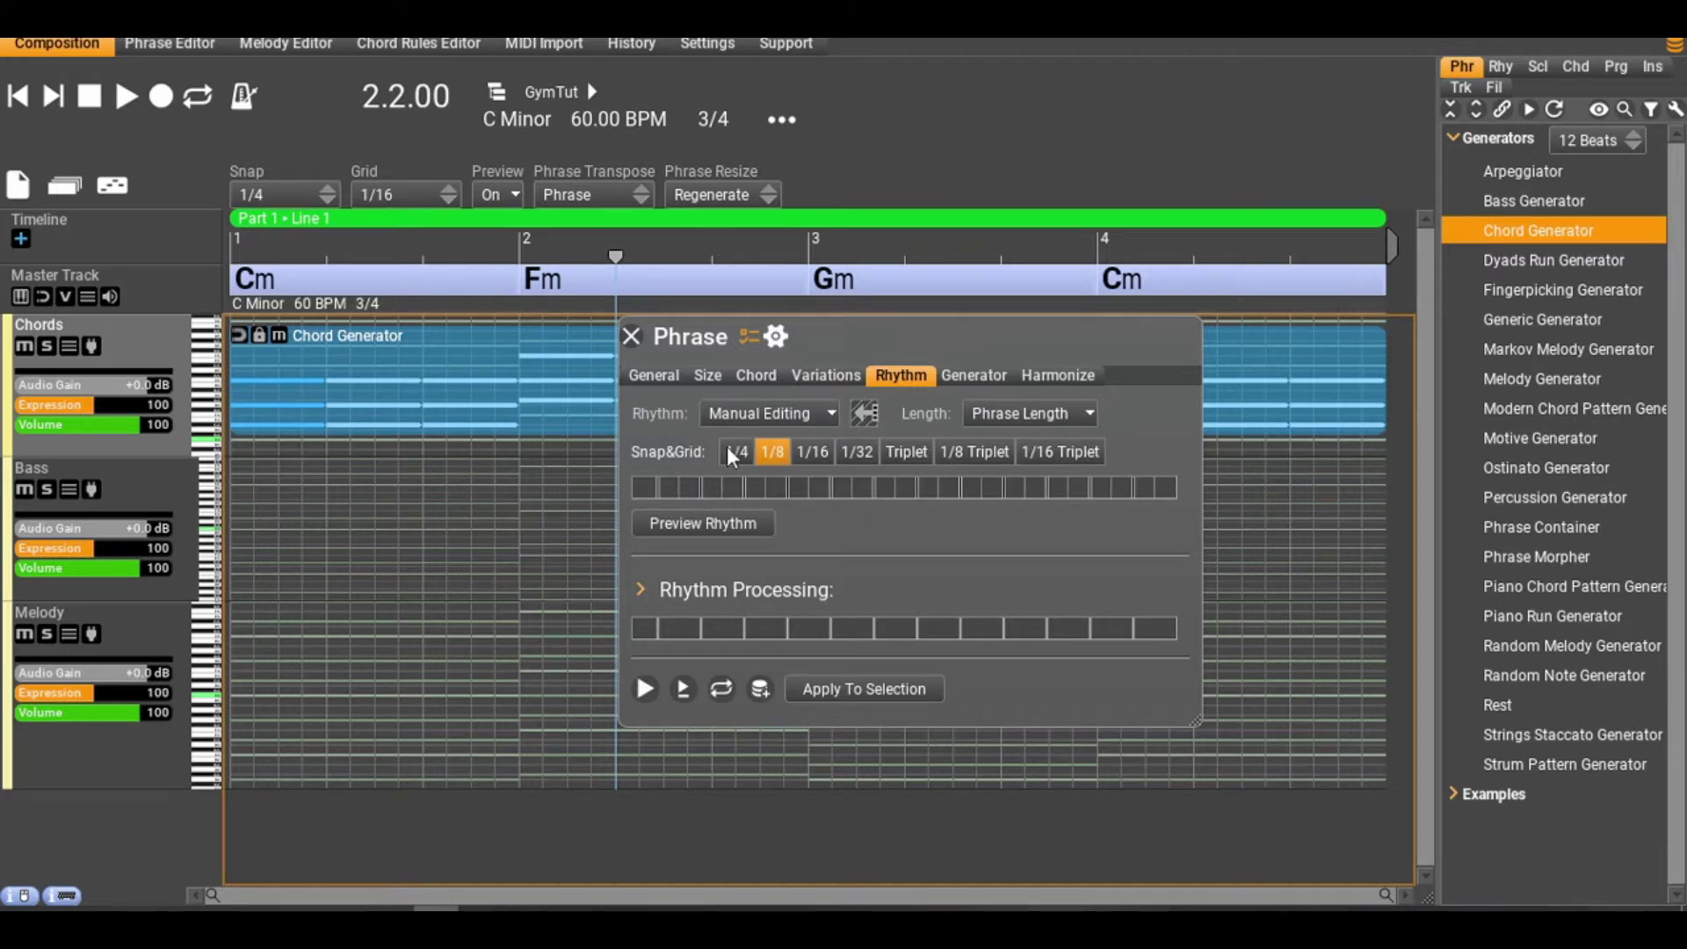
{"action": "left_click", "coordinate": [735, 452]}
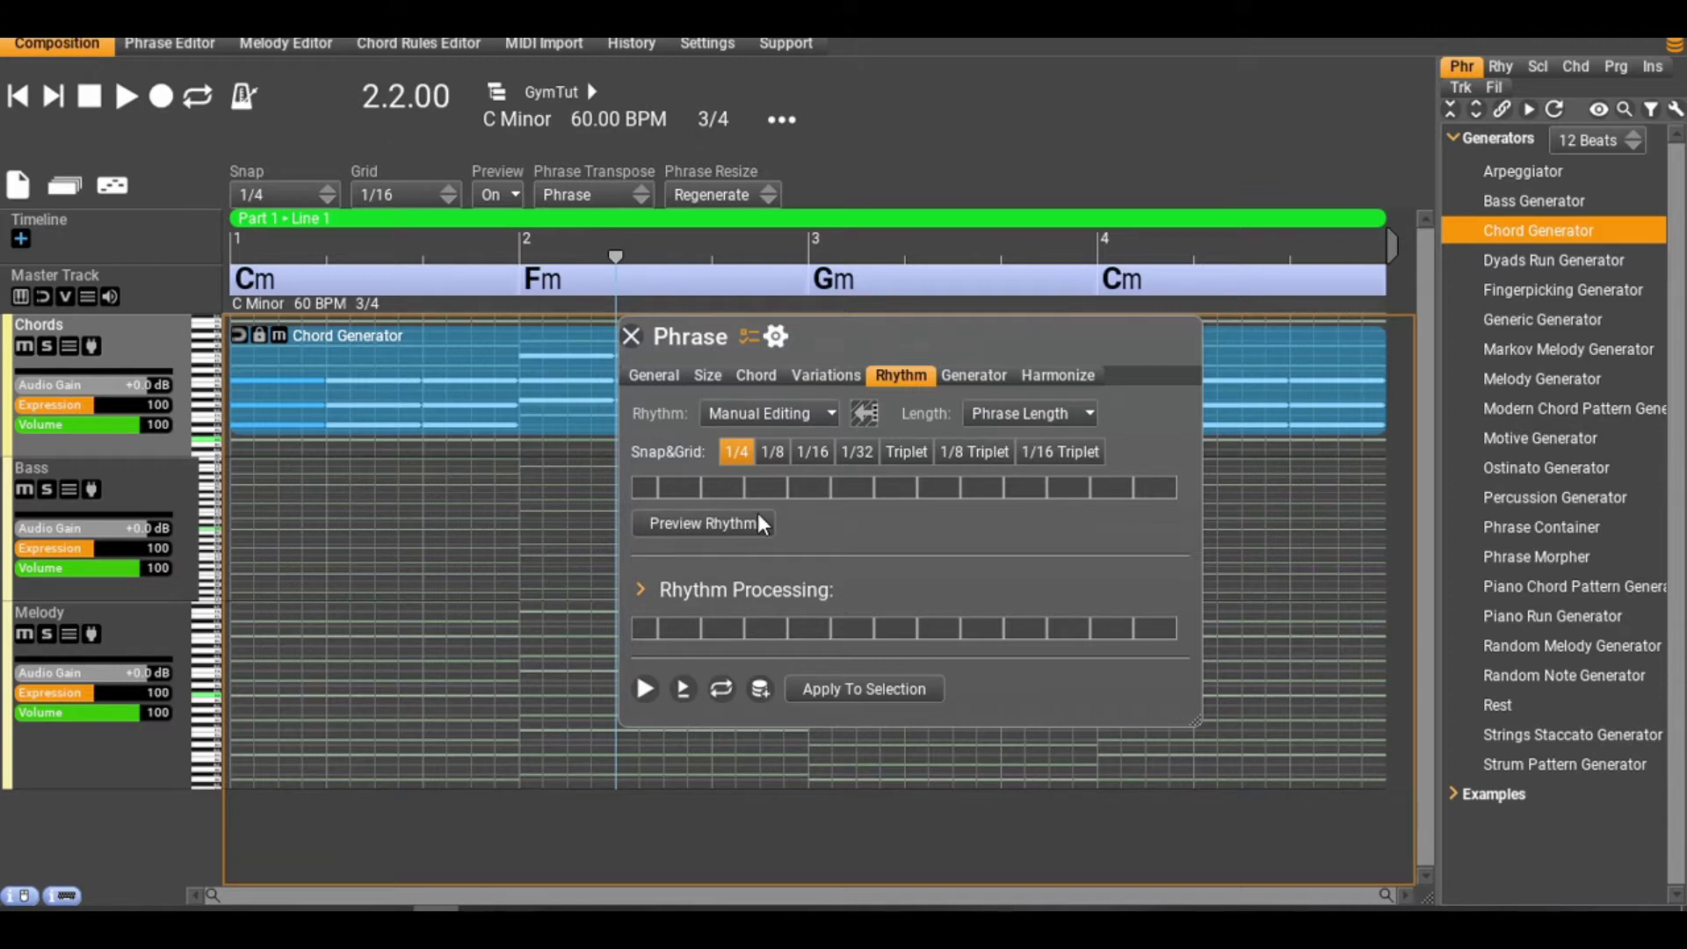
{"action": "left_click", "coordinate": [708, 487]}
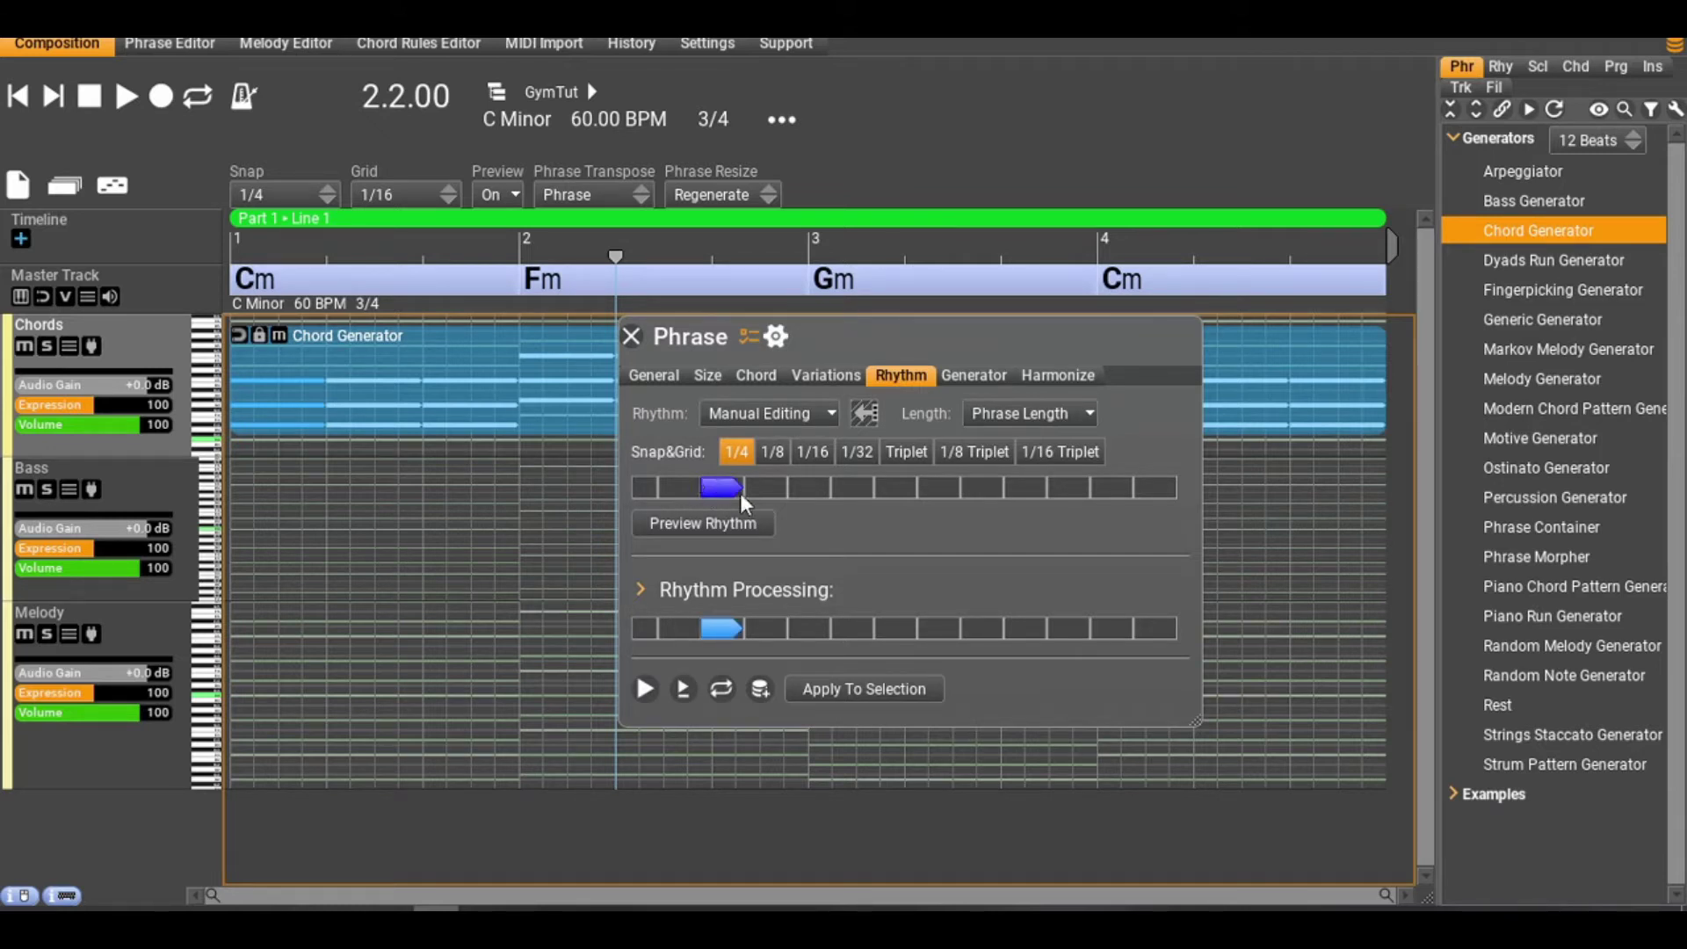
{"action": "left_click_drag", "start_coordinate": [768, 479], "coordinate": [785, 487]}
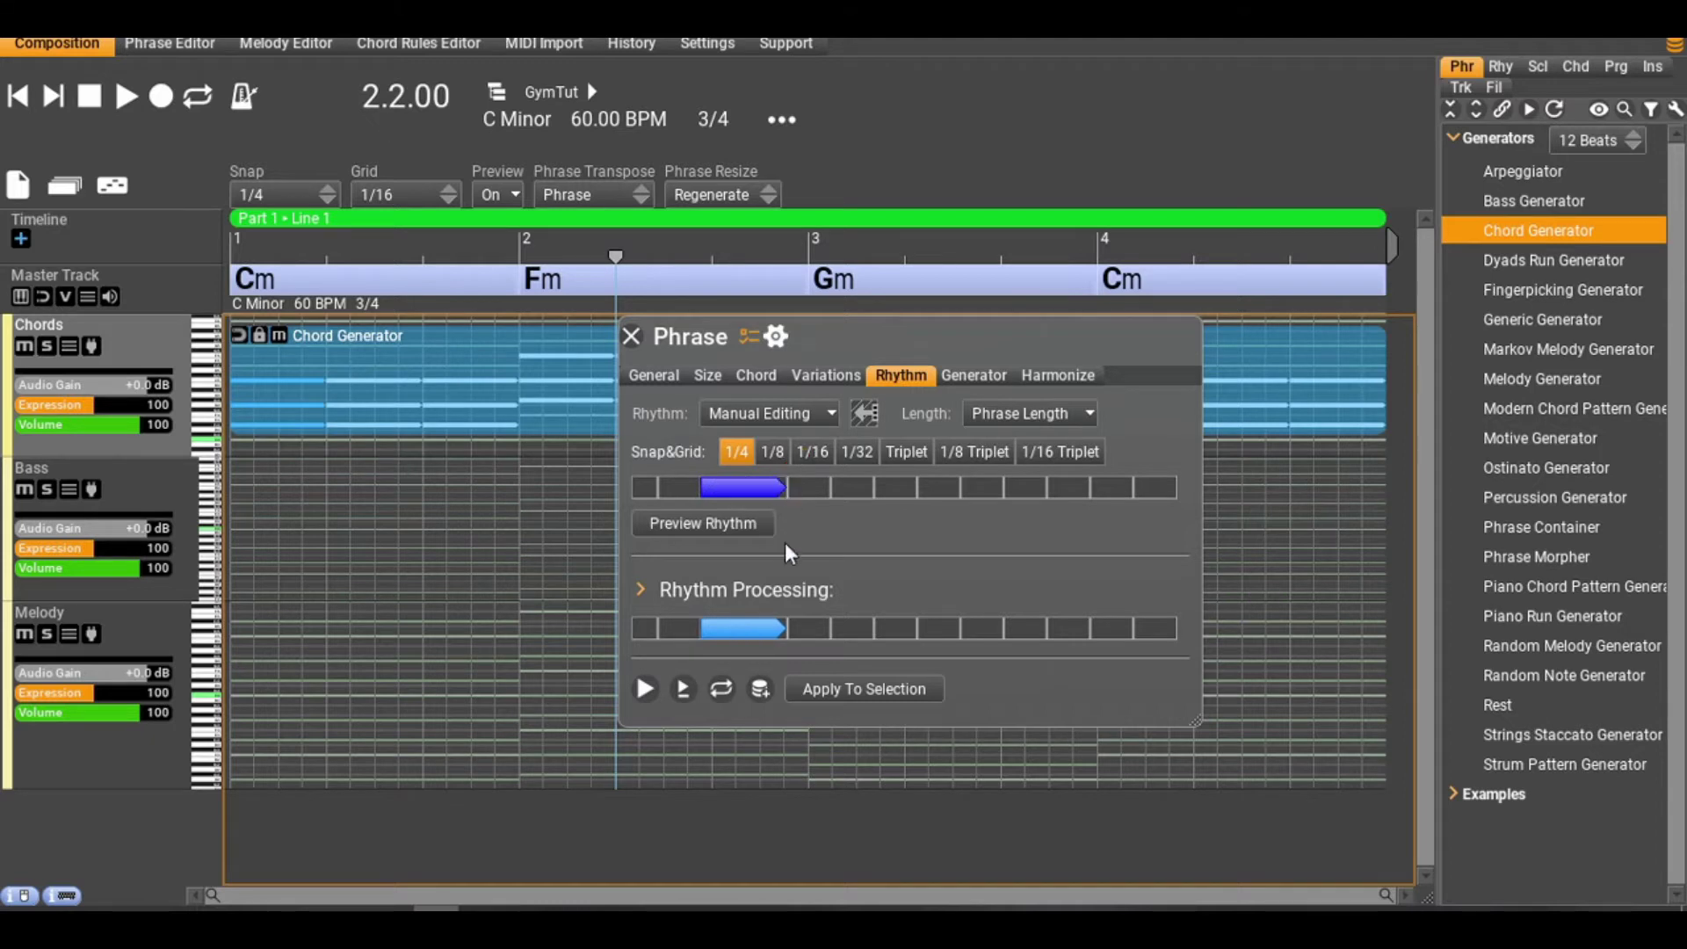
{"action": "left_click", "coordinate": [866, 689]}
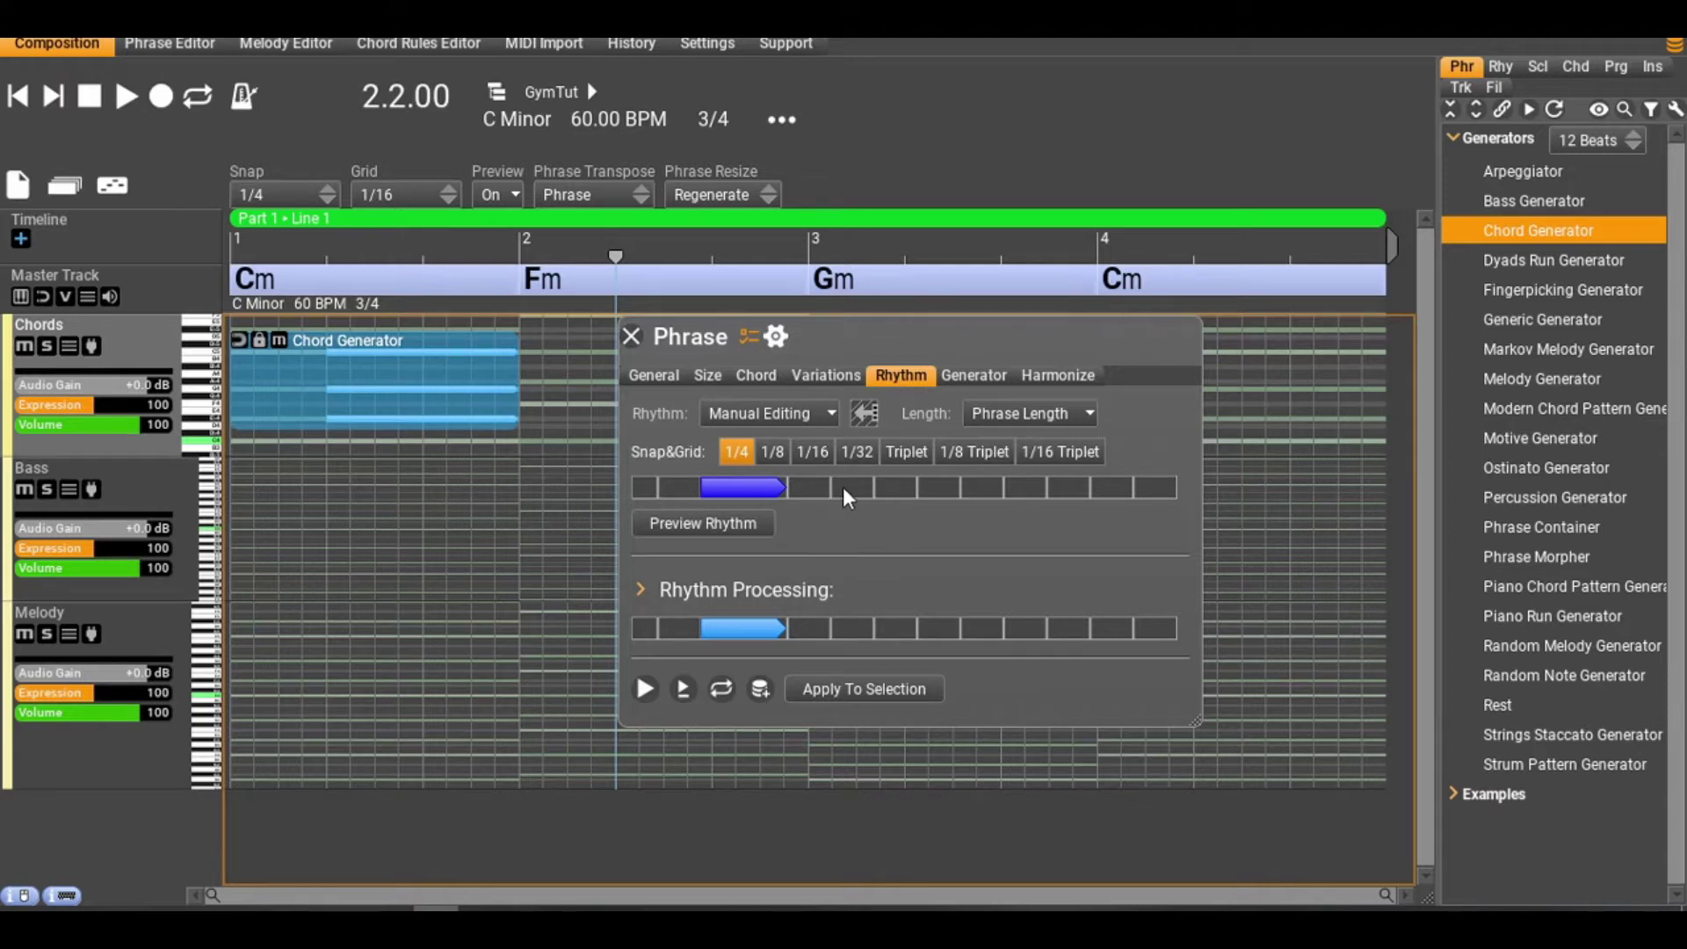
Add matching two-beat notes on beats 2 and 3 of bars 2, 3 and 4, and apply the rhythm to the chord phrase.
{"action": "left_click_drag", "start_coordinate": [842, 487], "coordinate": [907, 483]}
{"action": "left_click", "coordinate": [978, 485]}
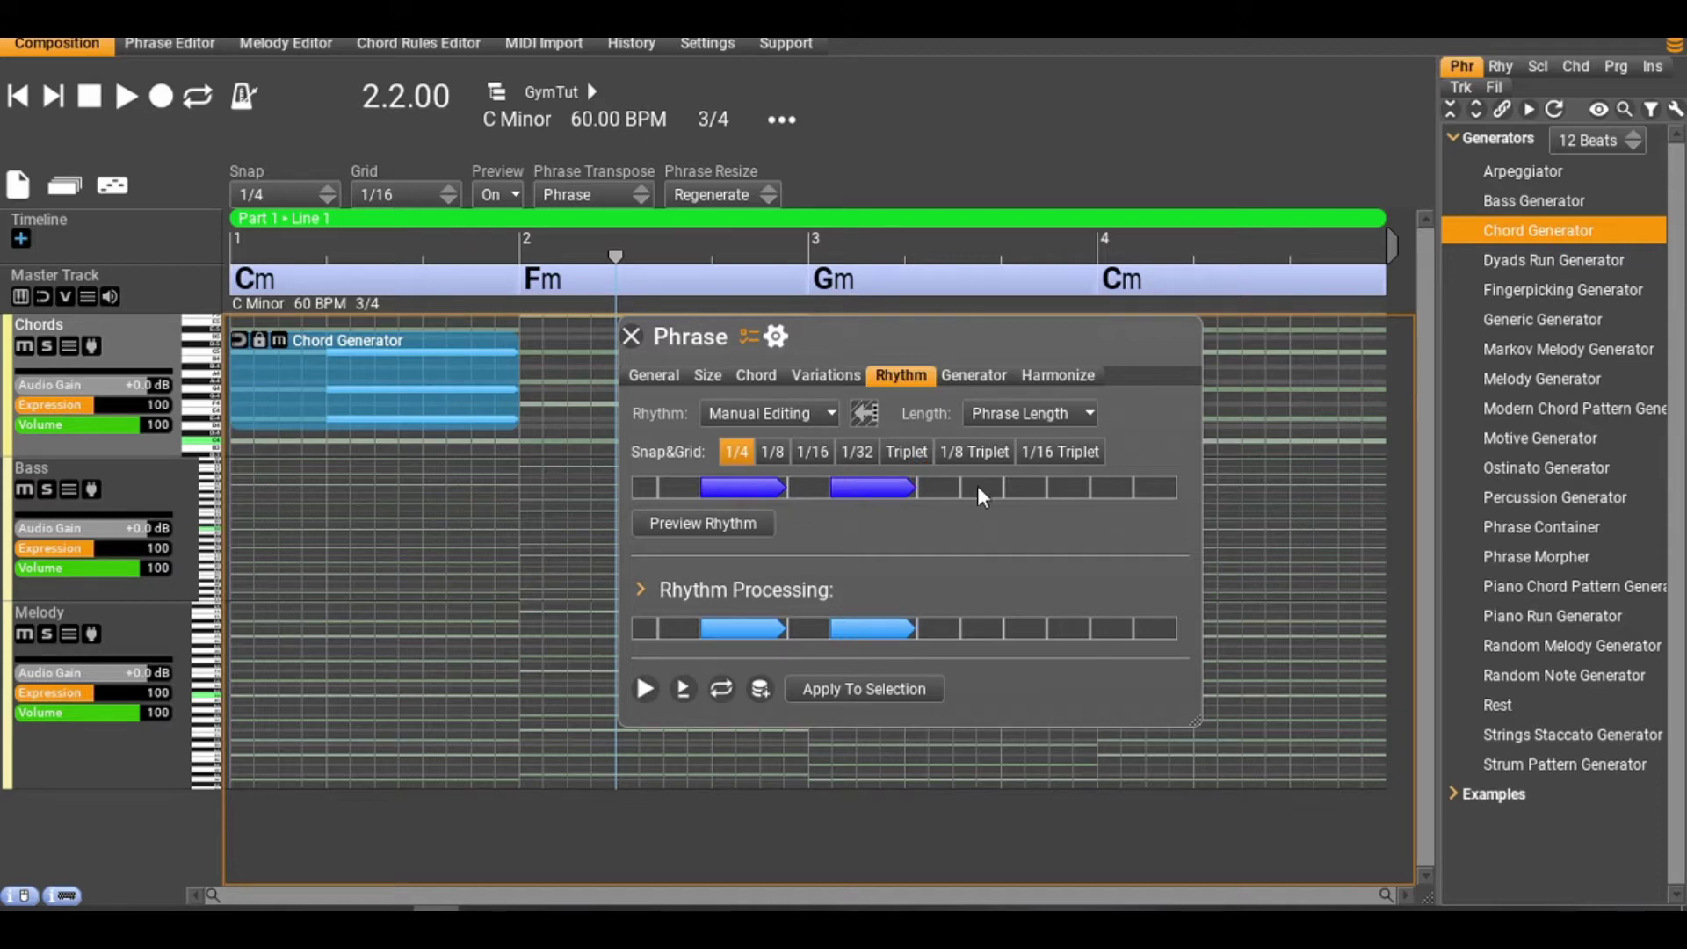
{"action": "left_click_drag", "start_coordinate": [998, 487], "coordinate": [1051, 483]}
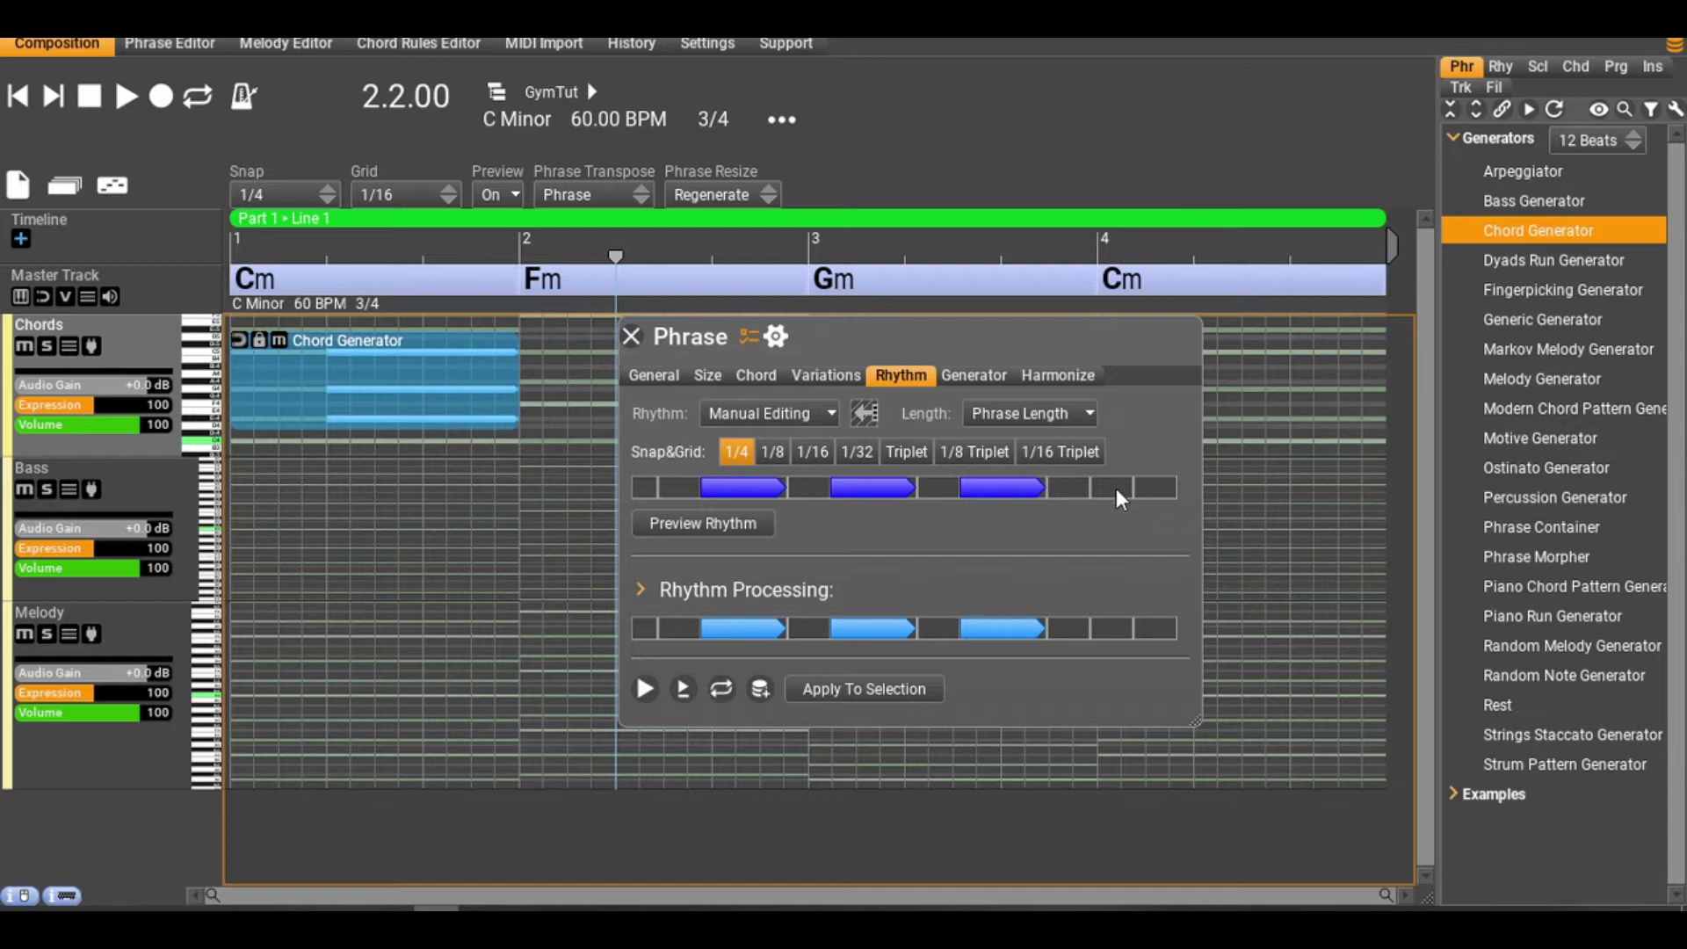
{"action": "left_click", "coordinate": [1097, 491]}
{"action": "left_click_drag", "start_coordinate": [1128, 488], "coordinate": [1171, 484]}
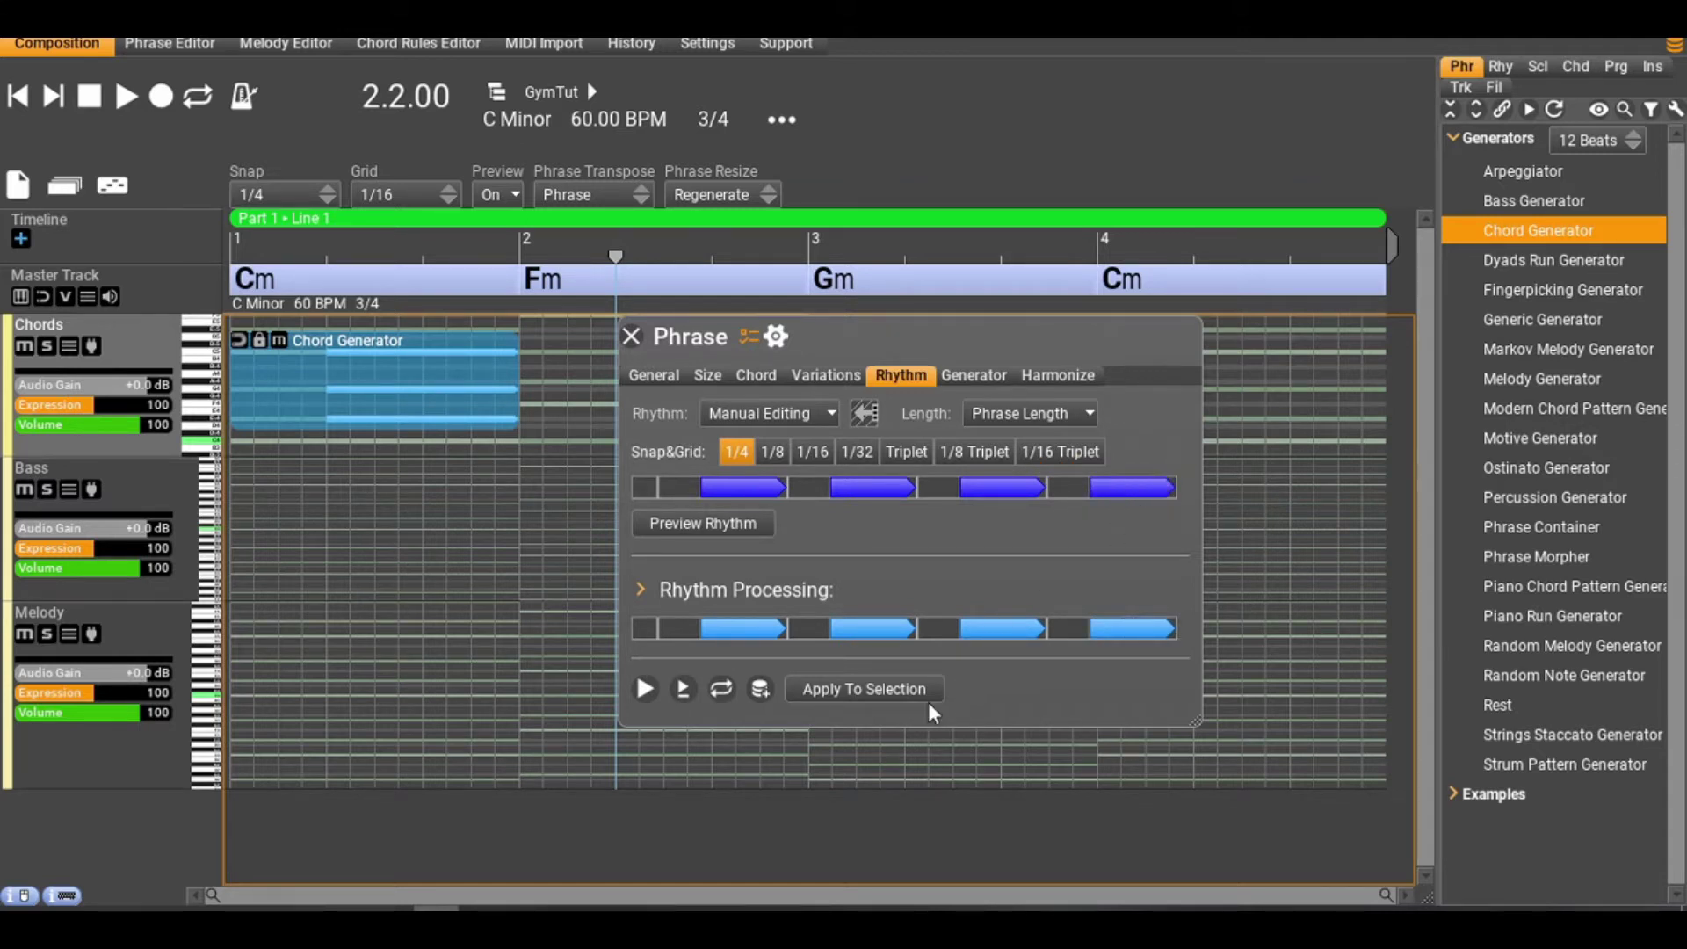
{"action": "left_click", "coordinate": [883, 689]}
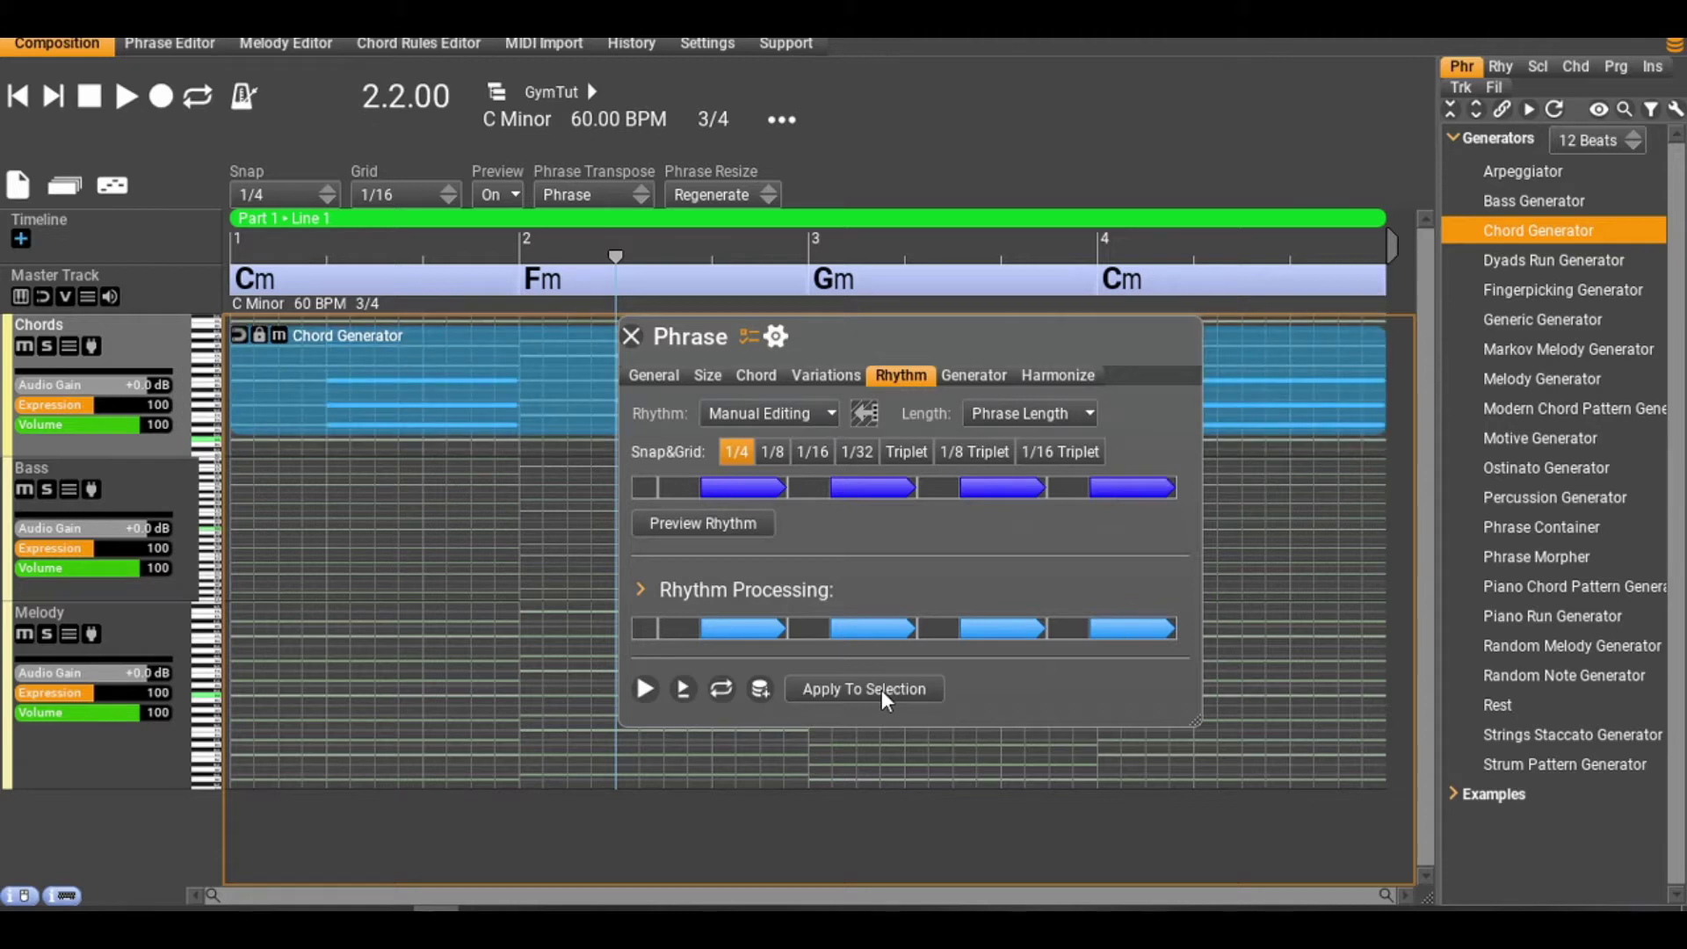
{"action": "left_click", "coordinate": [631, 336]}
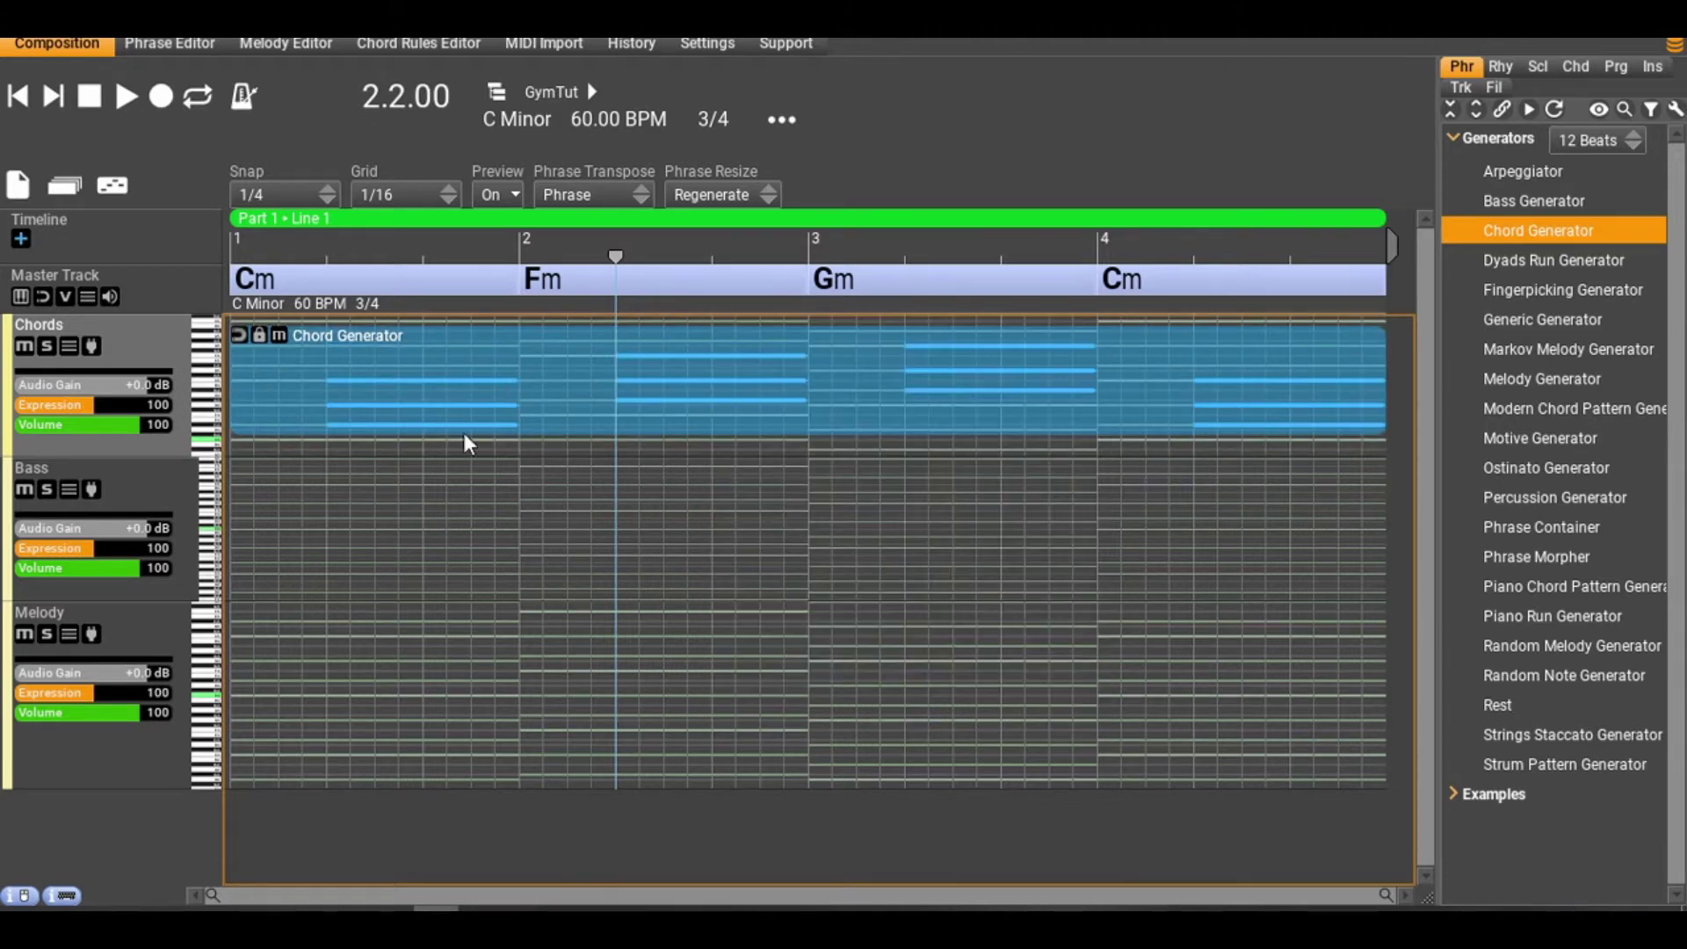
Play the chord phrase from the start to hear the edited rhythm.
{"action": "left_click", "coordinate": [11, 102]}
{"action": "left_click", "coordinate": [128, 99]}
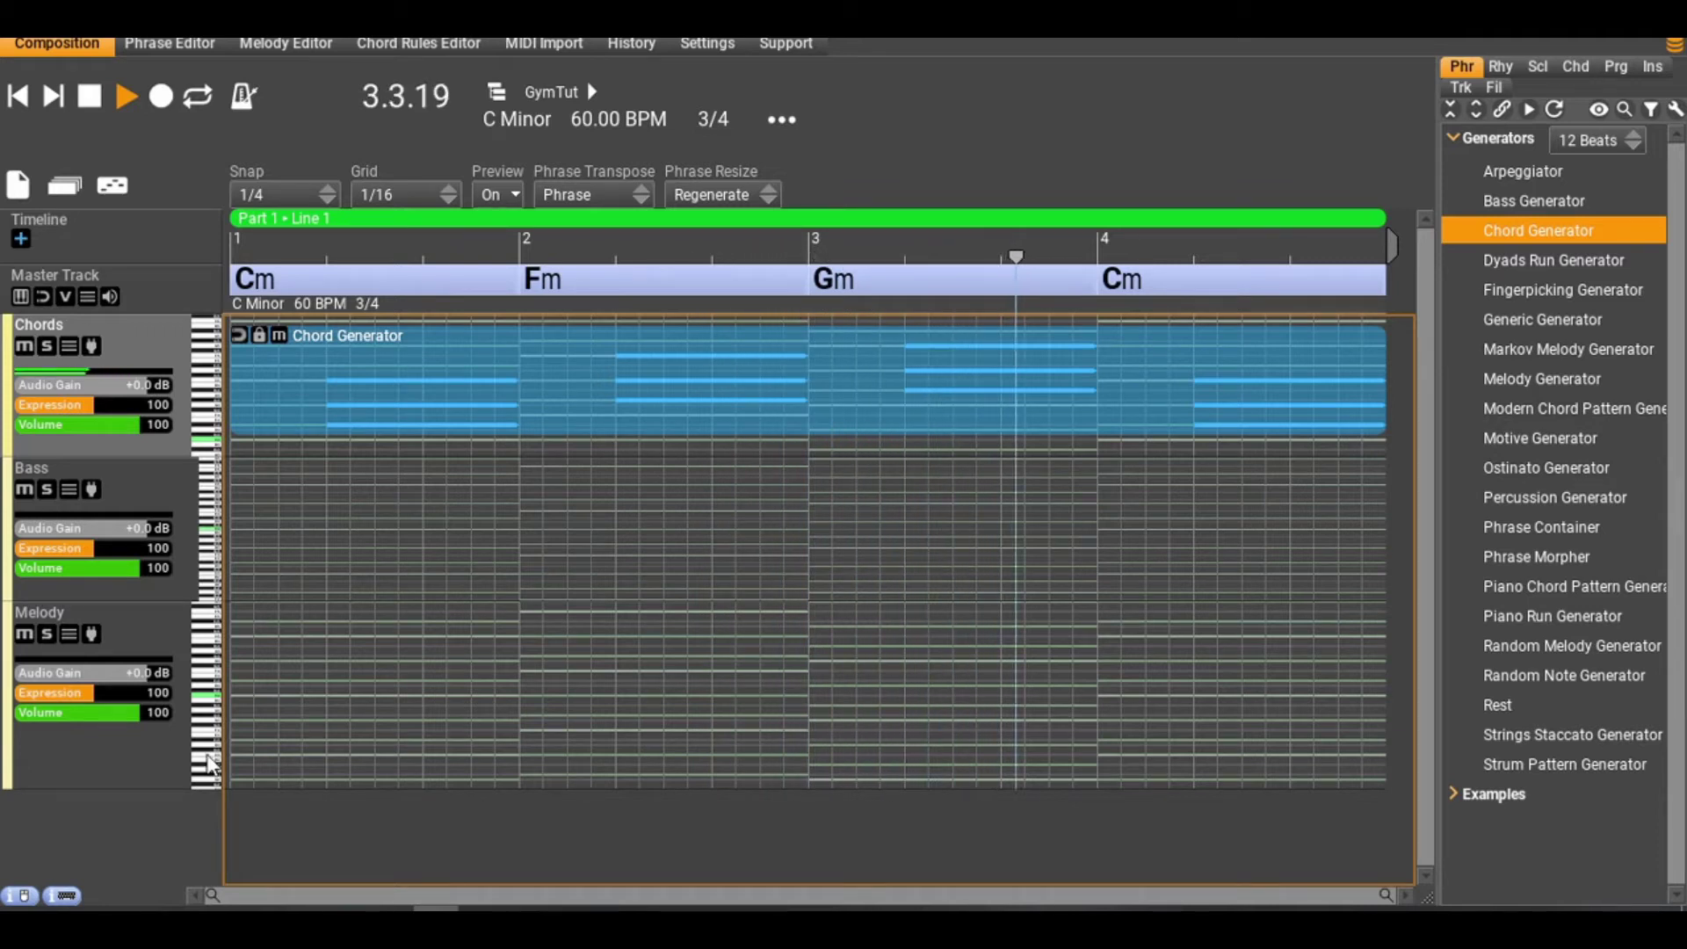
{"action": "left_click", "coordinate": [87, 108]}
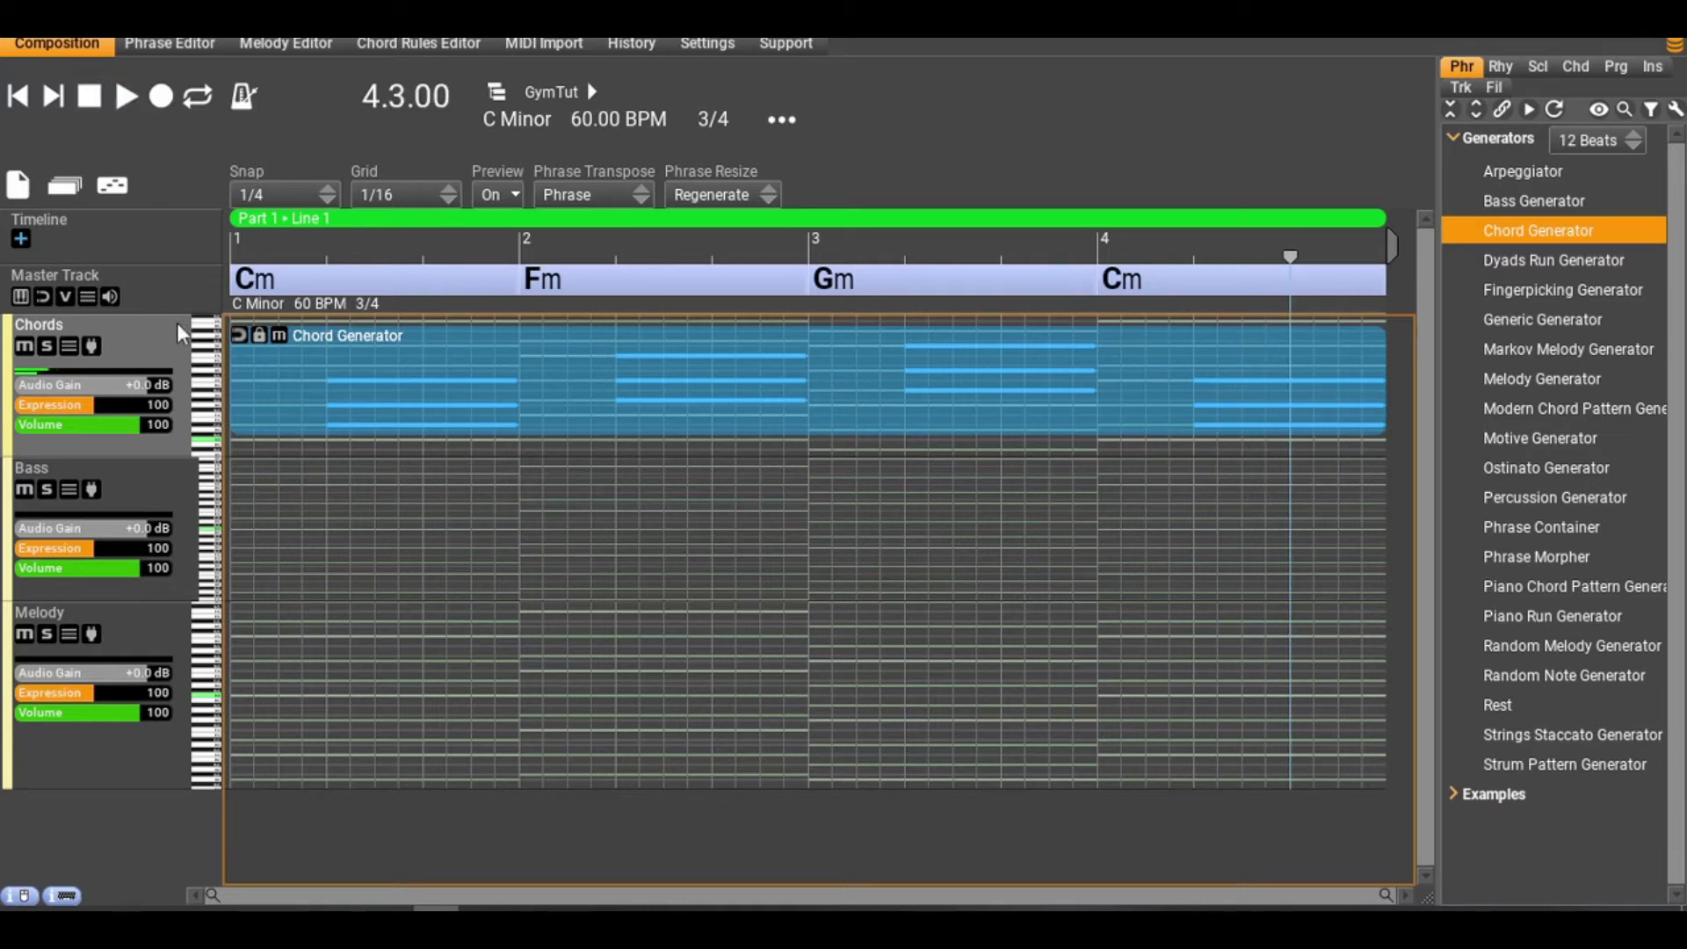
Turn on the lock option of the Chord Generator phrase and play the progression from the start.
{"action": "left_click", "coordinate": [259, 337]}
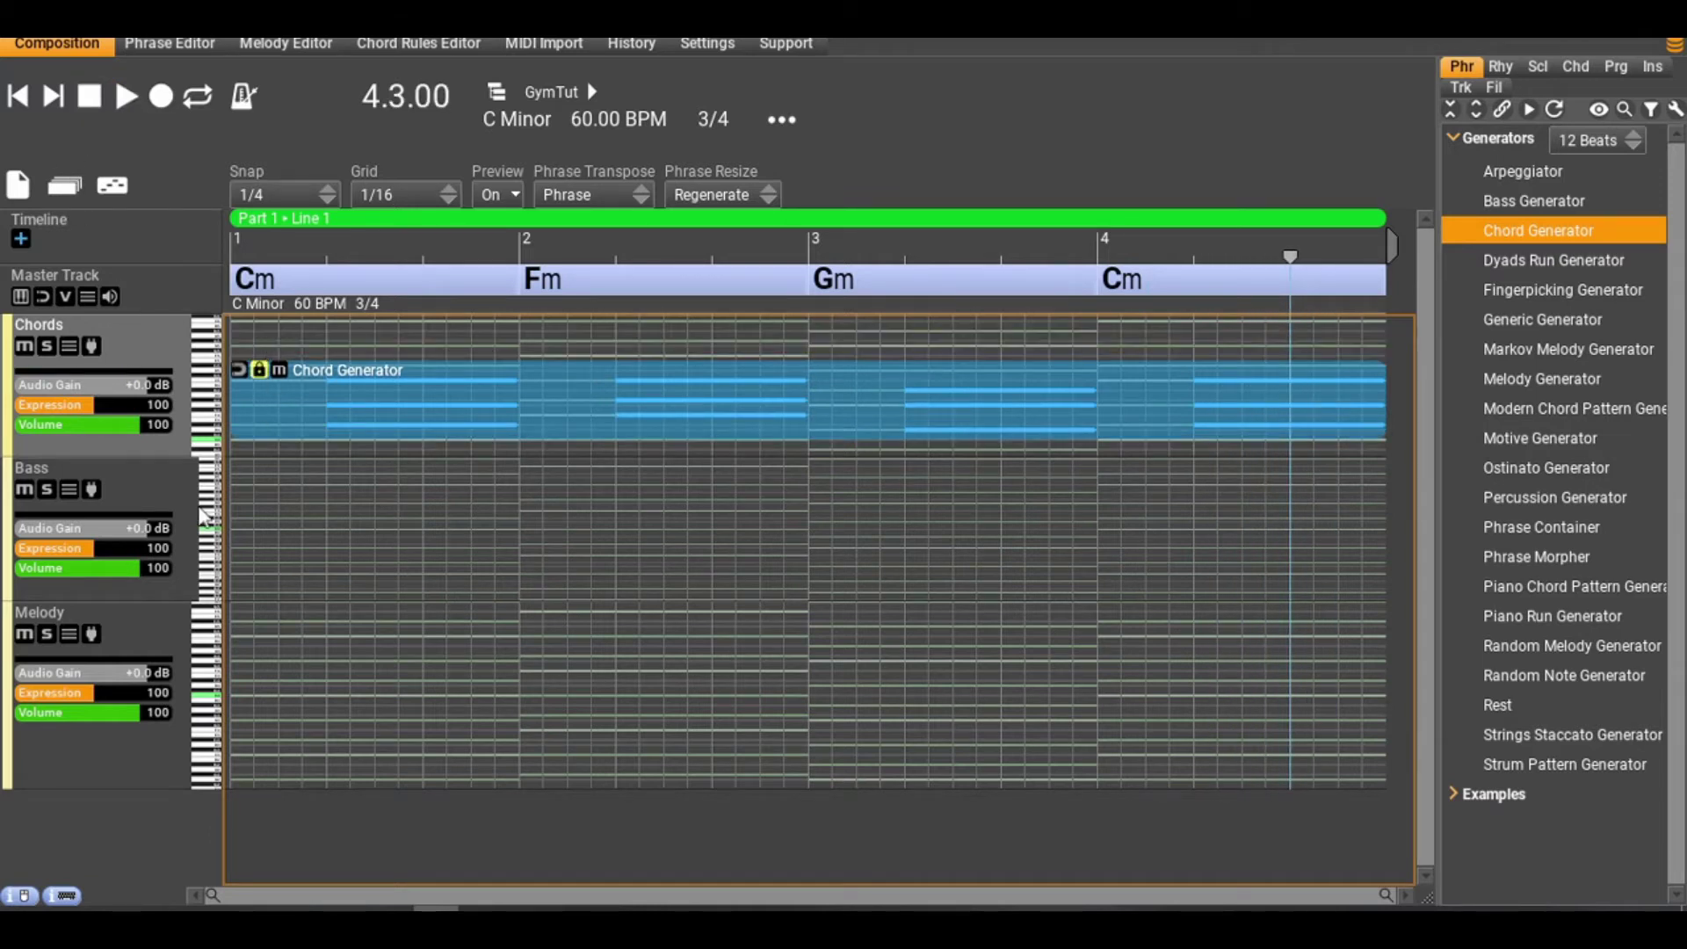
{"action": "left_click", "coordinate": [16, 97]}
{"action": "left_click", "coordinate": [129, 105]}
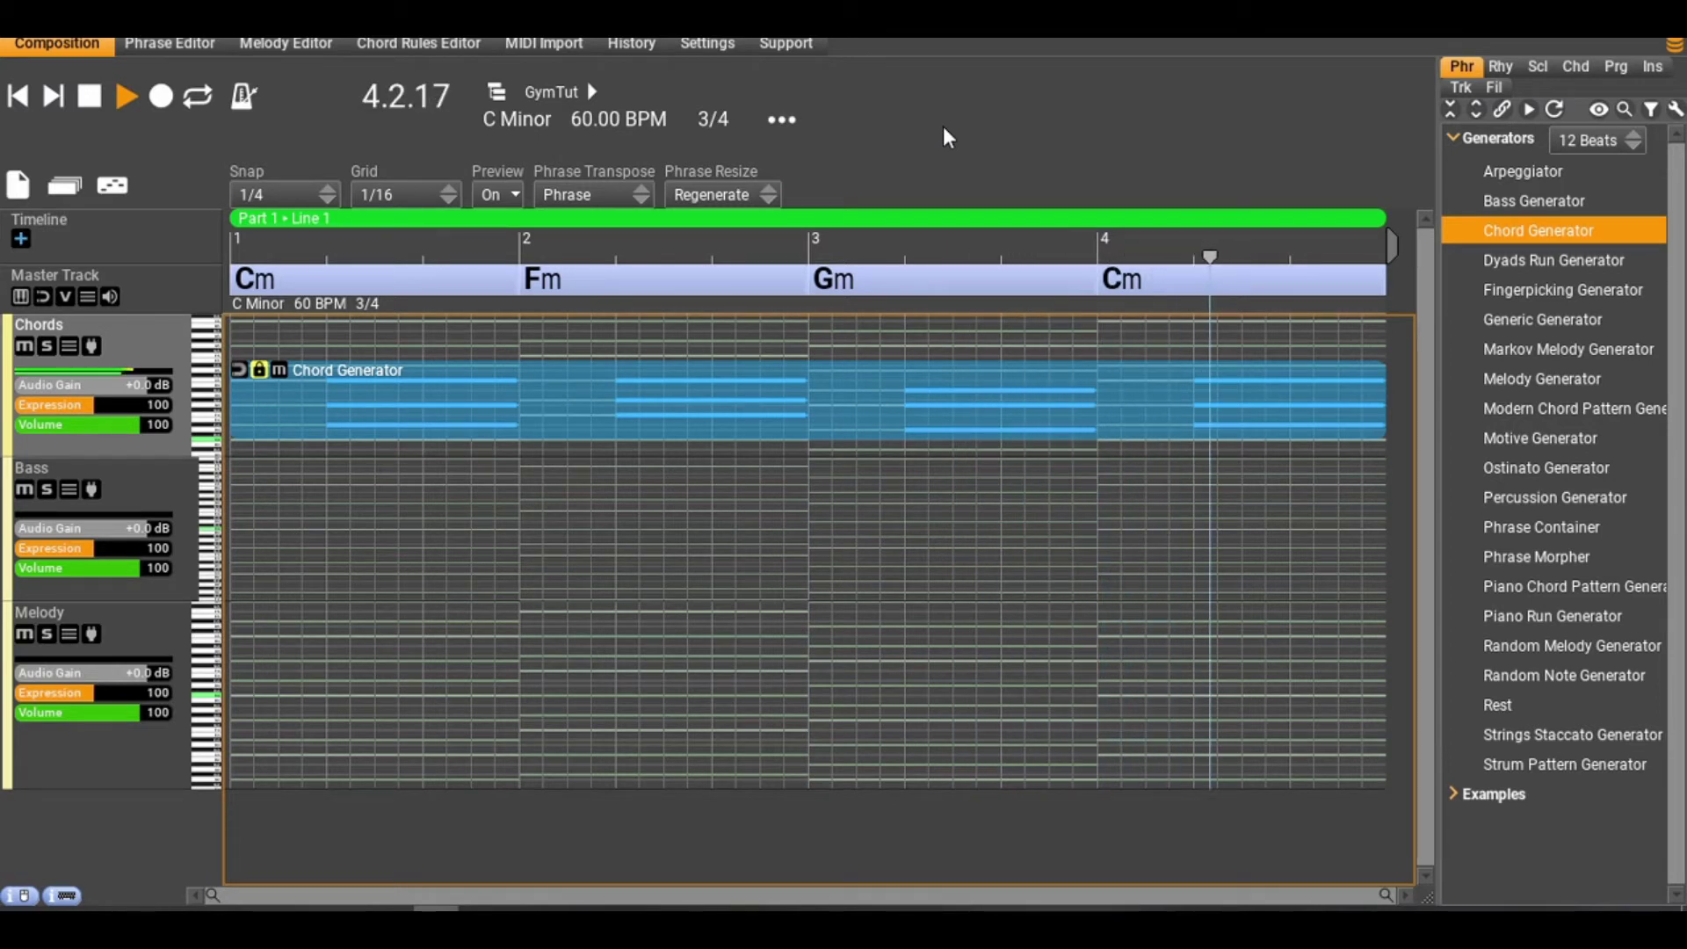
{"action": "left_click", "coordinate": [90, 97]}
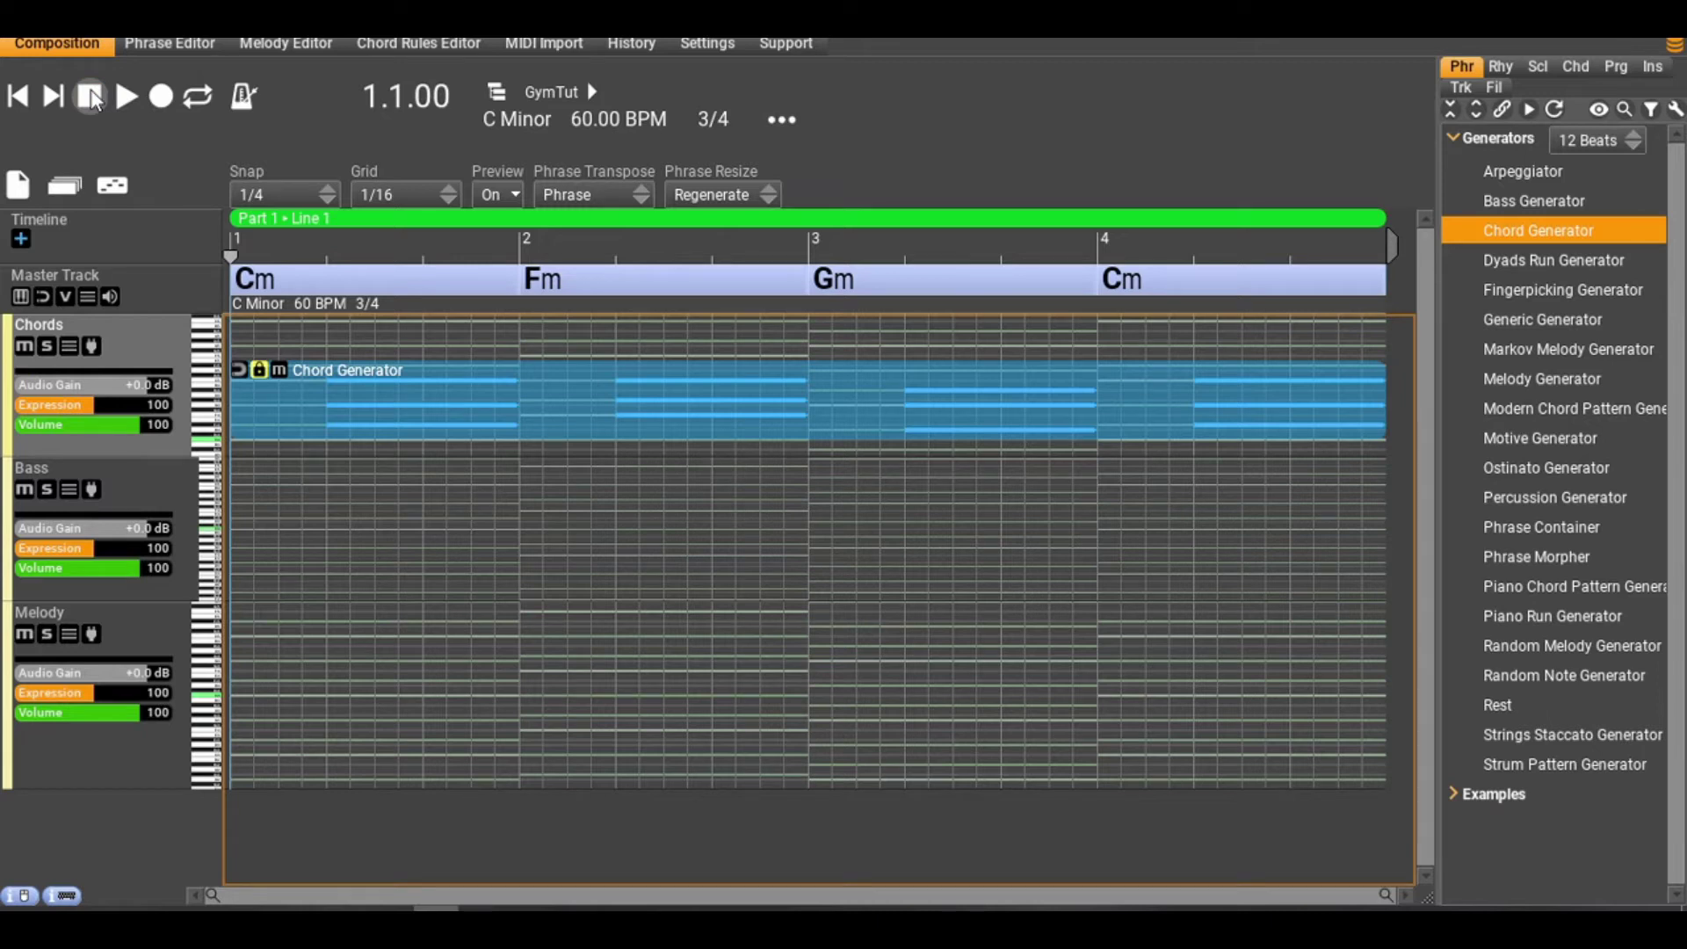
Add a Bass Generator phrase at bar 1 of the Bass track and shift it upward within the track.
{"action": "left_click", "coordinate": [158, 486]}
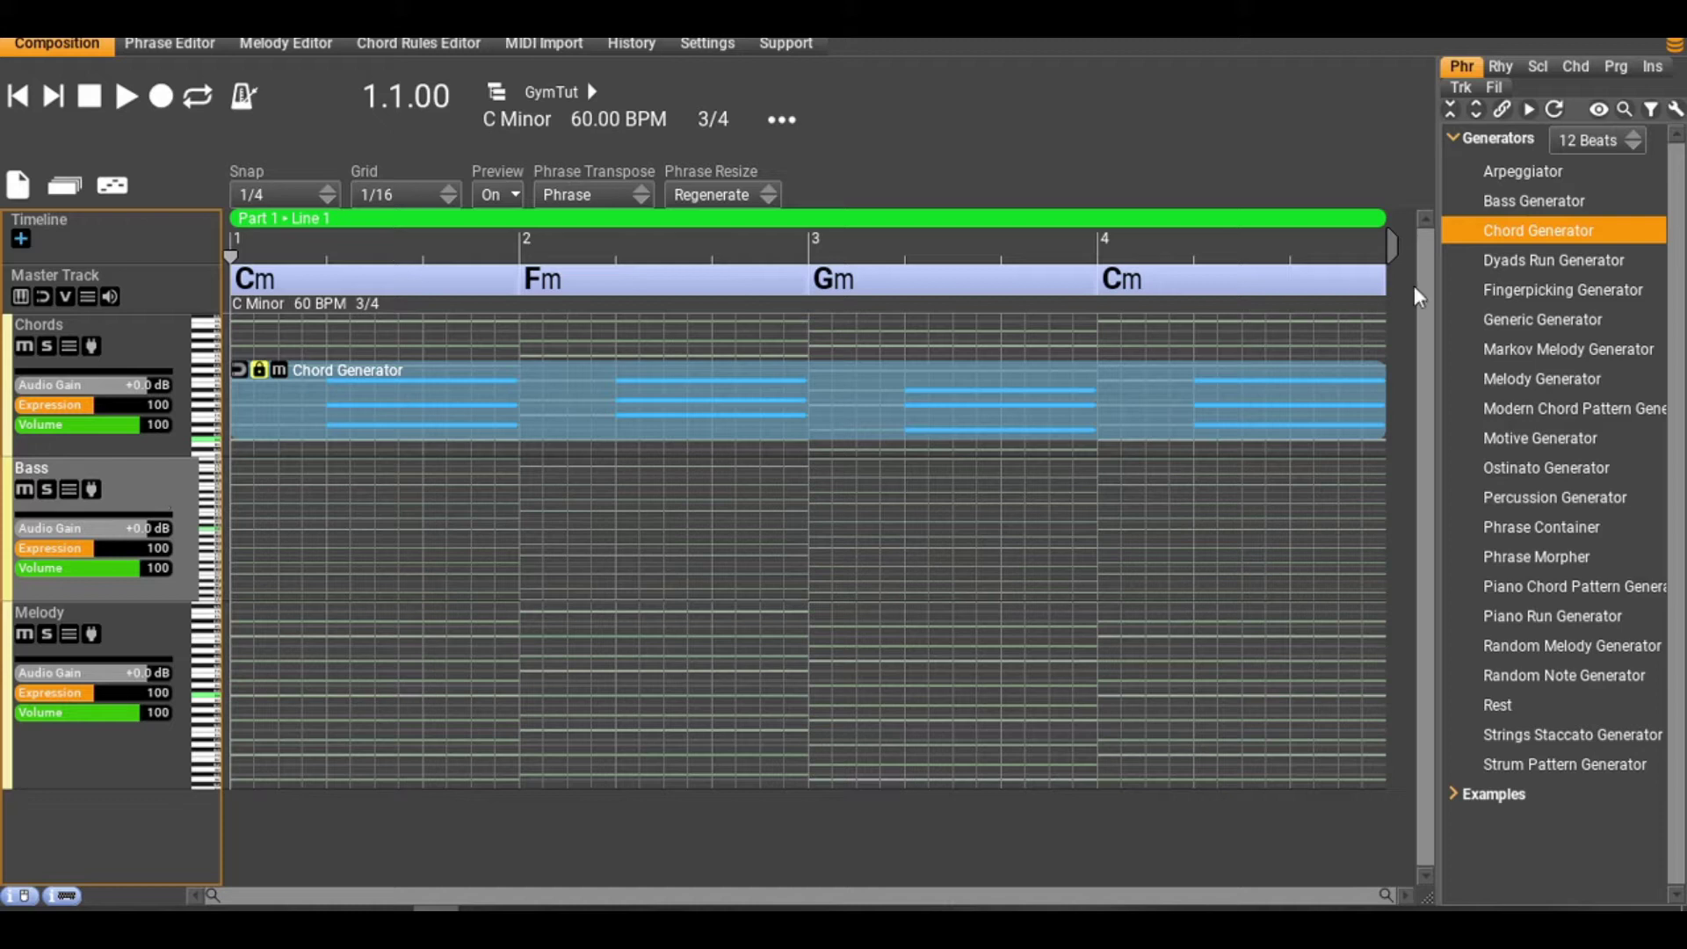
{"action": "left_click_drag", "start_coordinate": [1510, 202], "coordinate": [256, 607]}
{"action": "left_click_drag", "start_coordinate": [317, 701], "coordinate": [308, 543]}
Open the Bass Generator phrase's rhythm settings and change the rhythm type to Simple Divisions.
{"action": "double_click", "coordinate": [319, 537]}
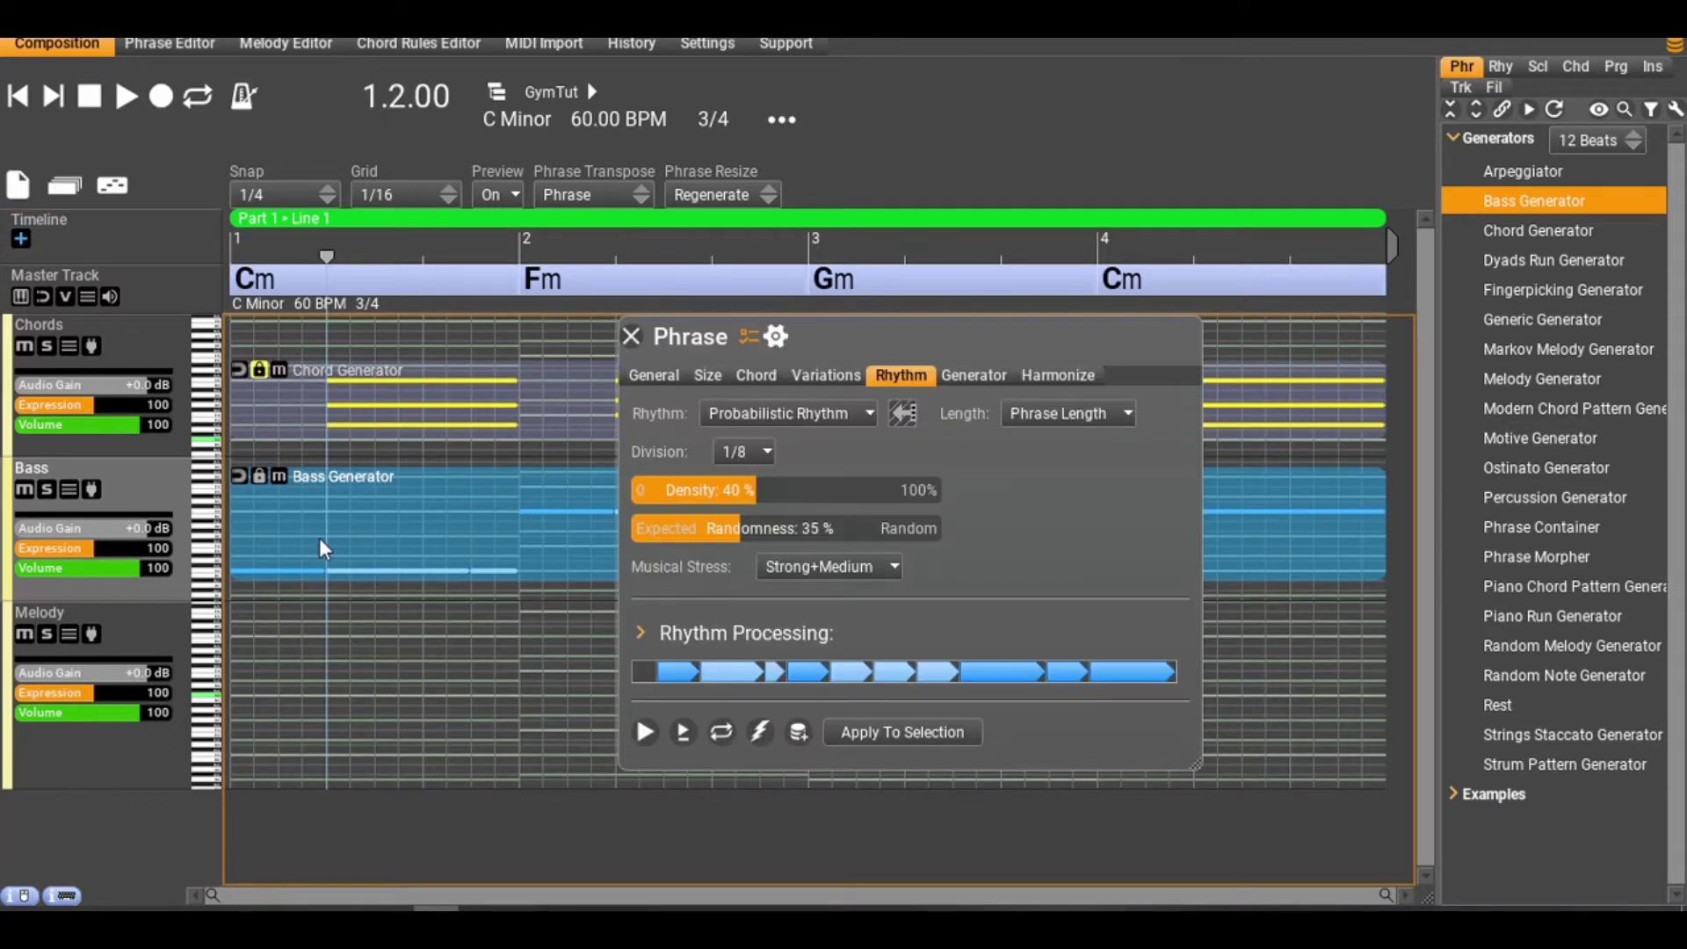
{"action": "left_click", "coordinate": [774, 420]}
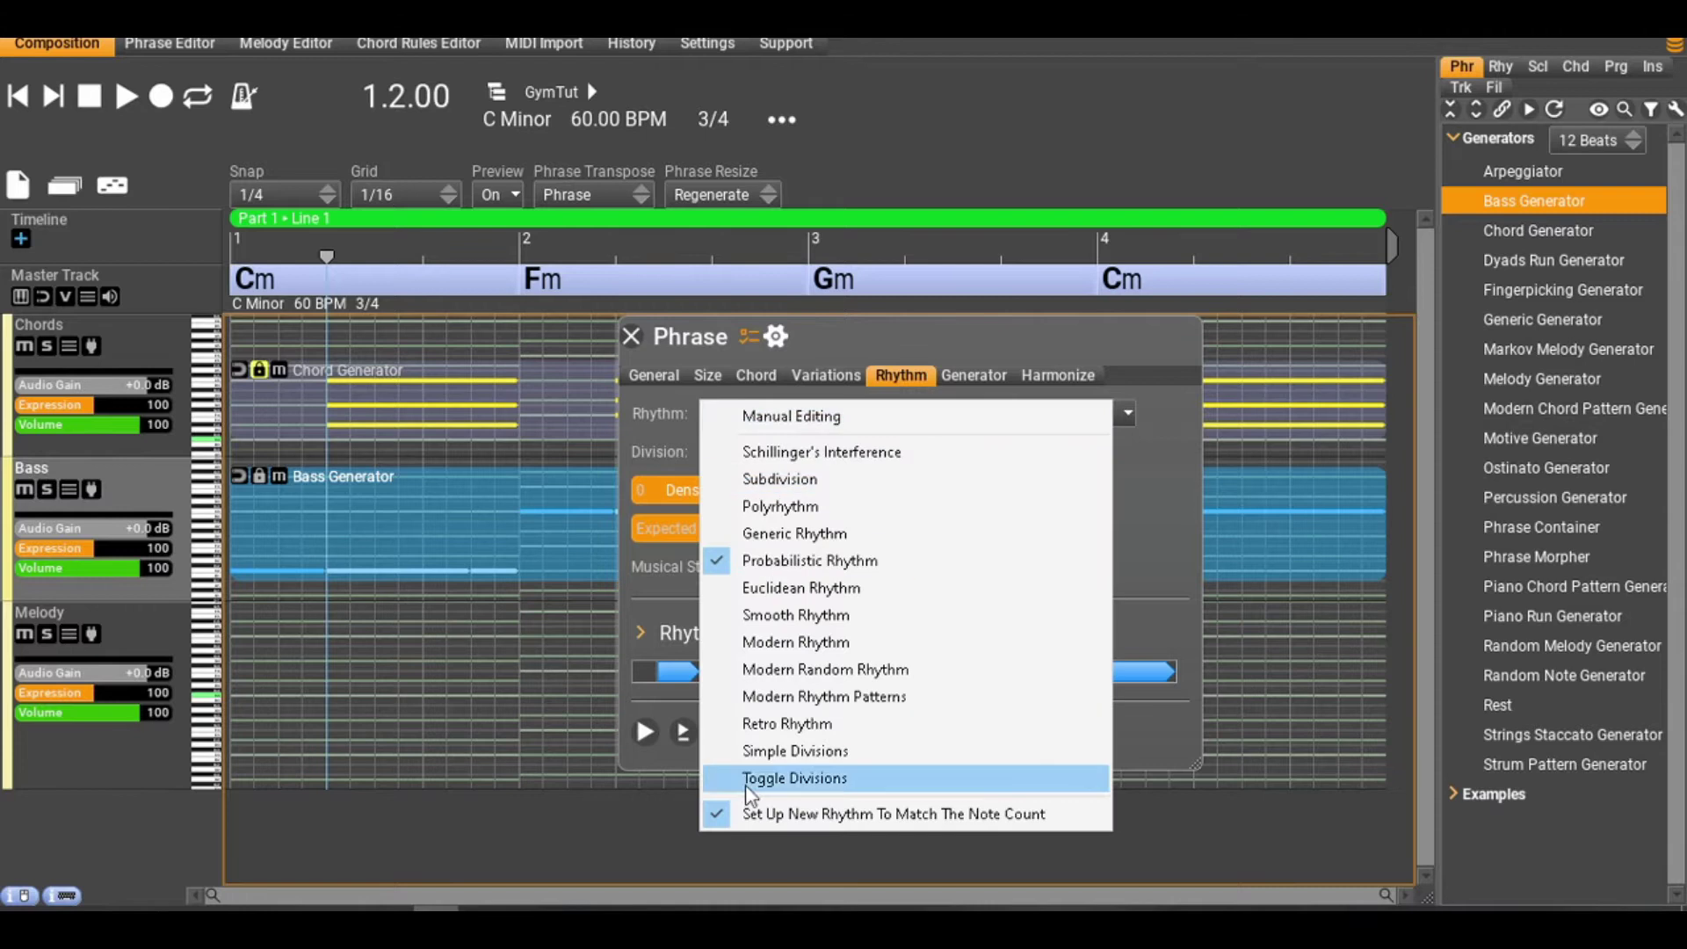
{"action": "left_click", "coordinate": [777, 751]}
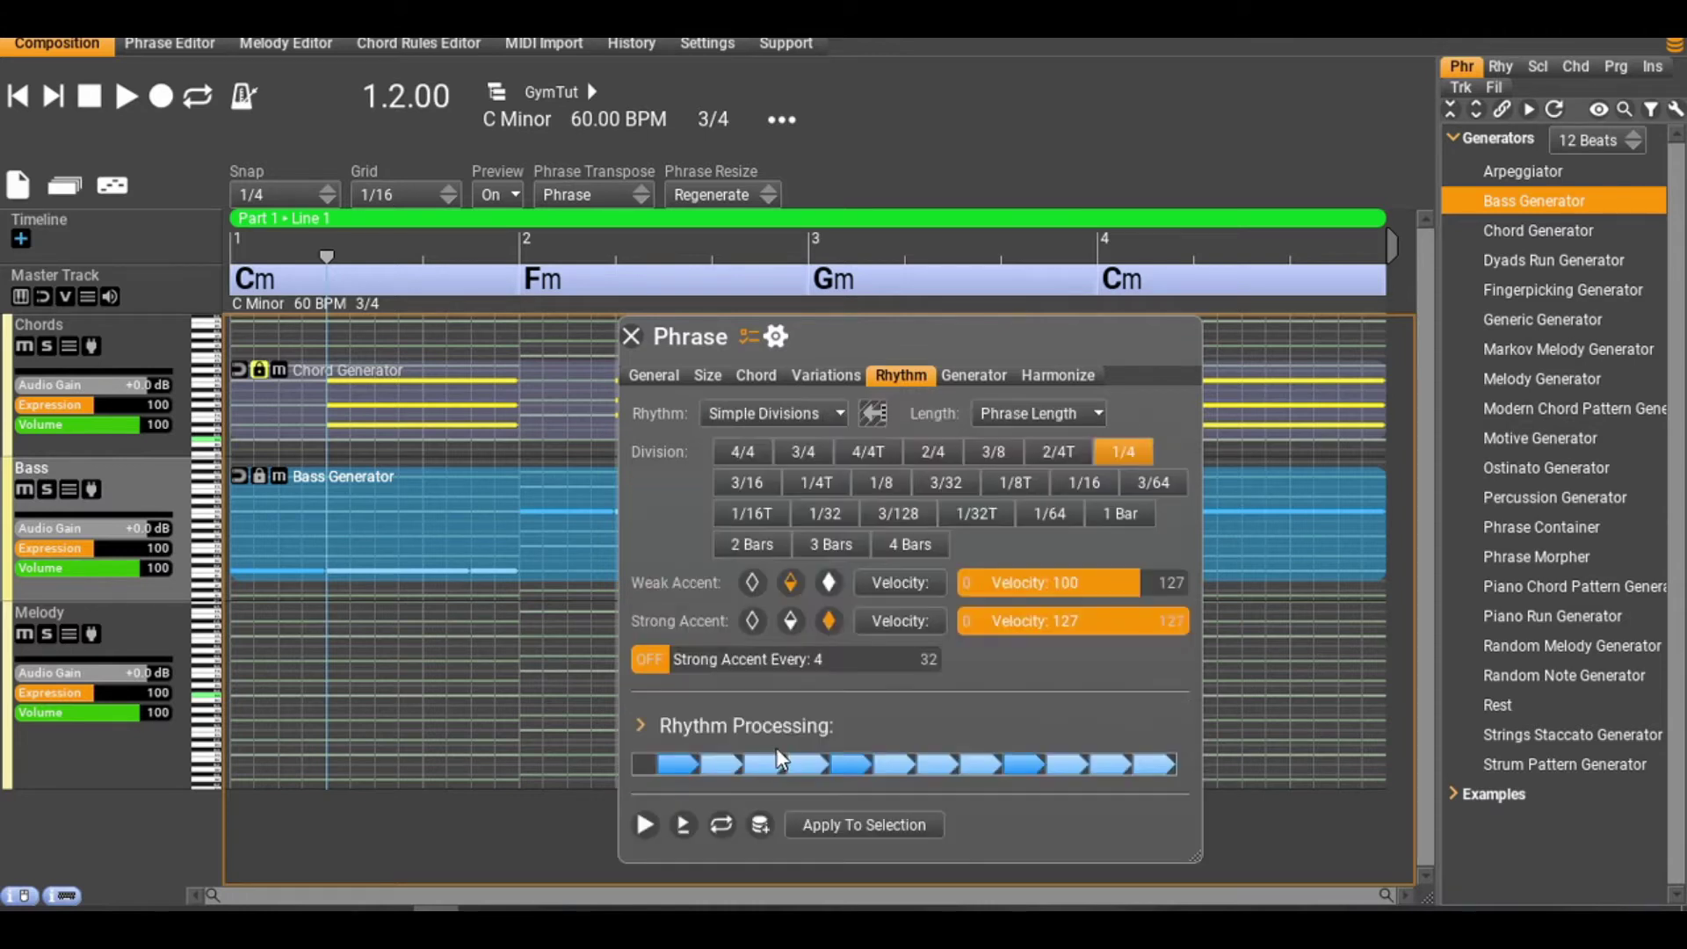
Set the bass phrase's rhythm division to 1 Bar, apply it to the selection and play the composition from the start.
{"action": "left_click", "coordinate": [1120, 513]}
{"action": "left_click", "coordinate": [857, 825]}
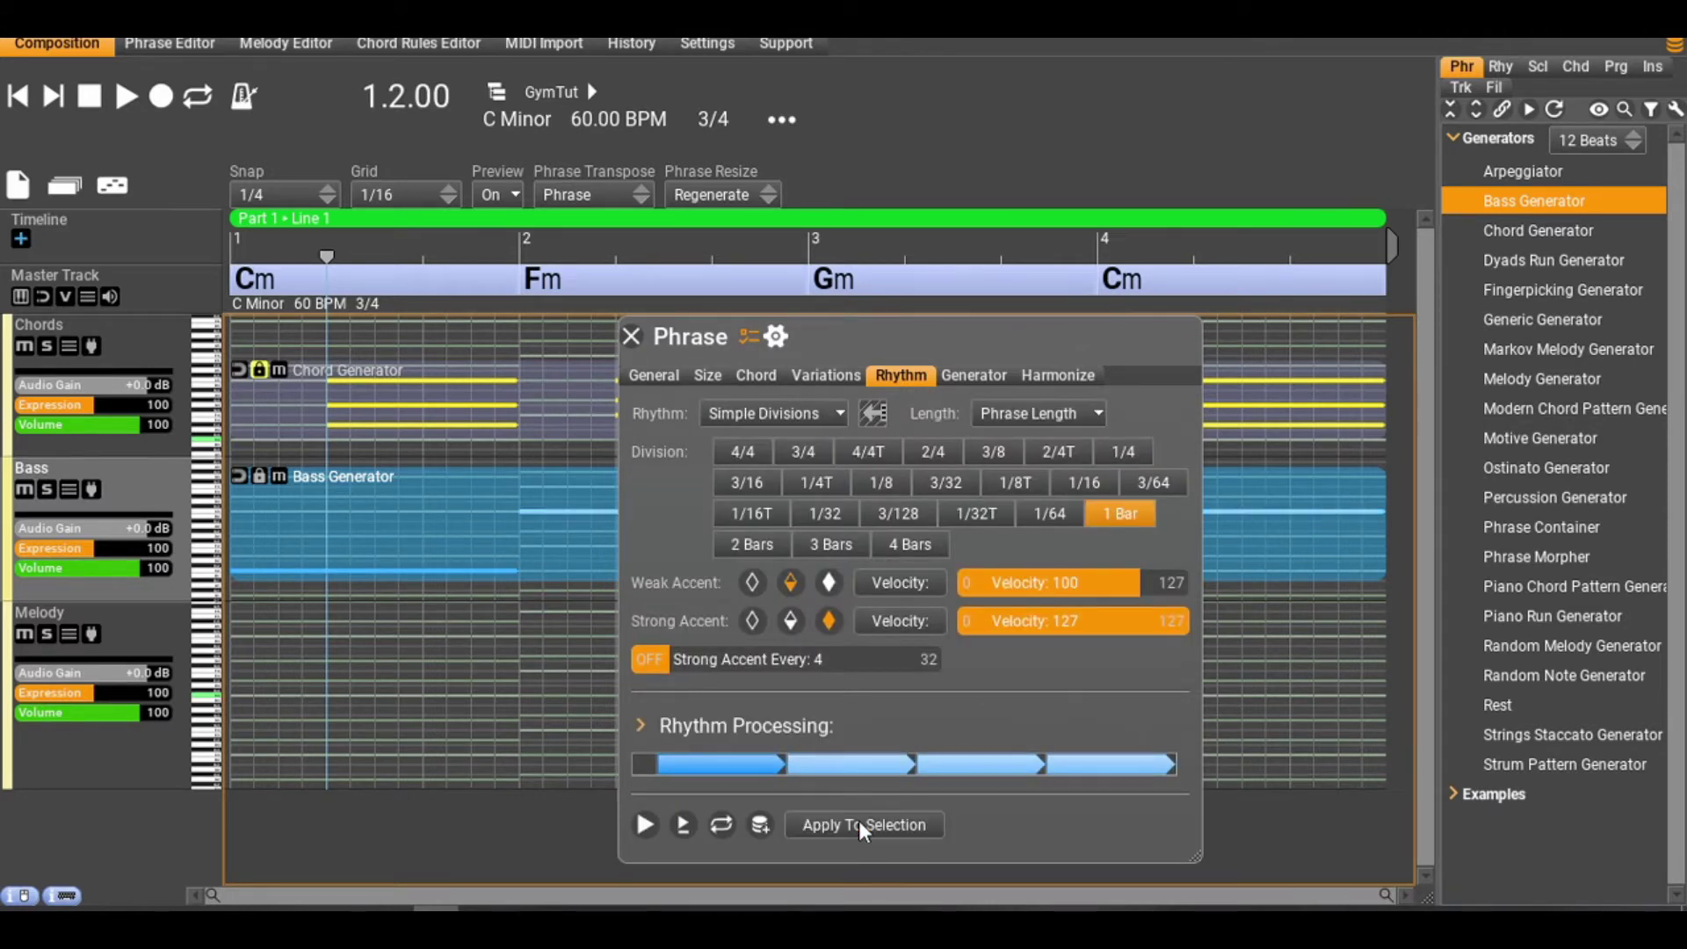
{"action": "left_click", "coordinate": [19, 97]}
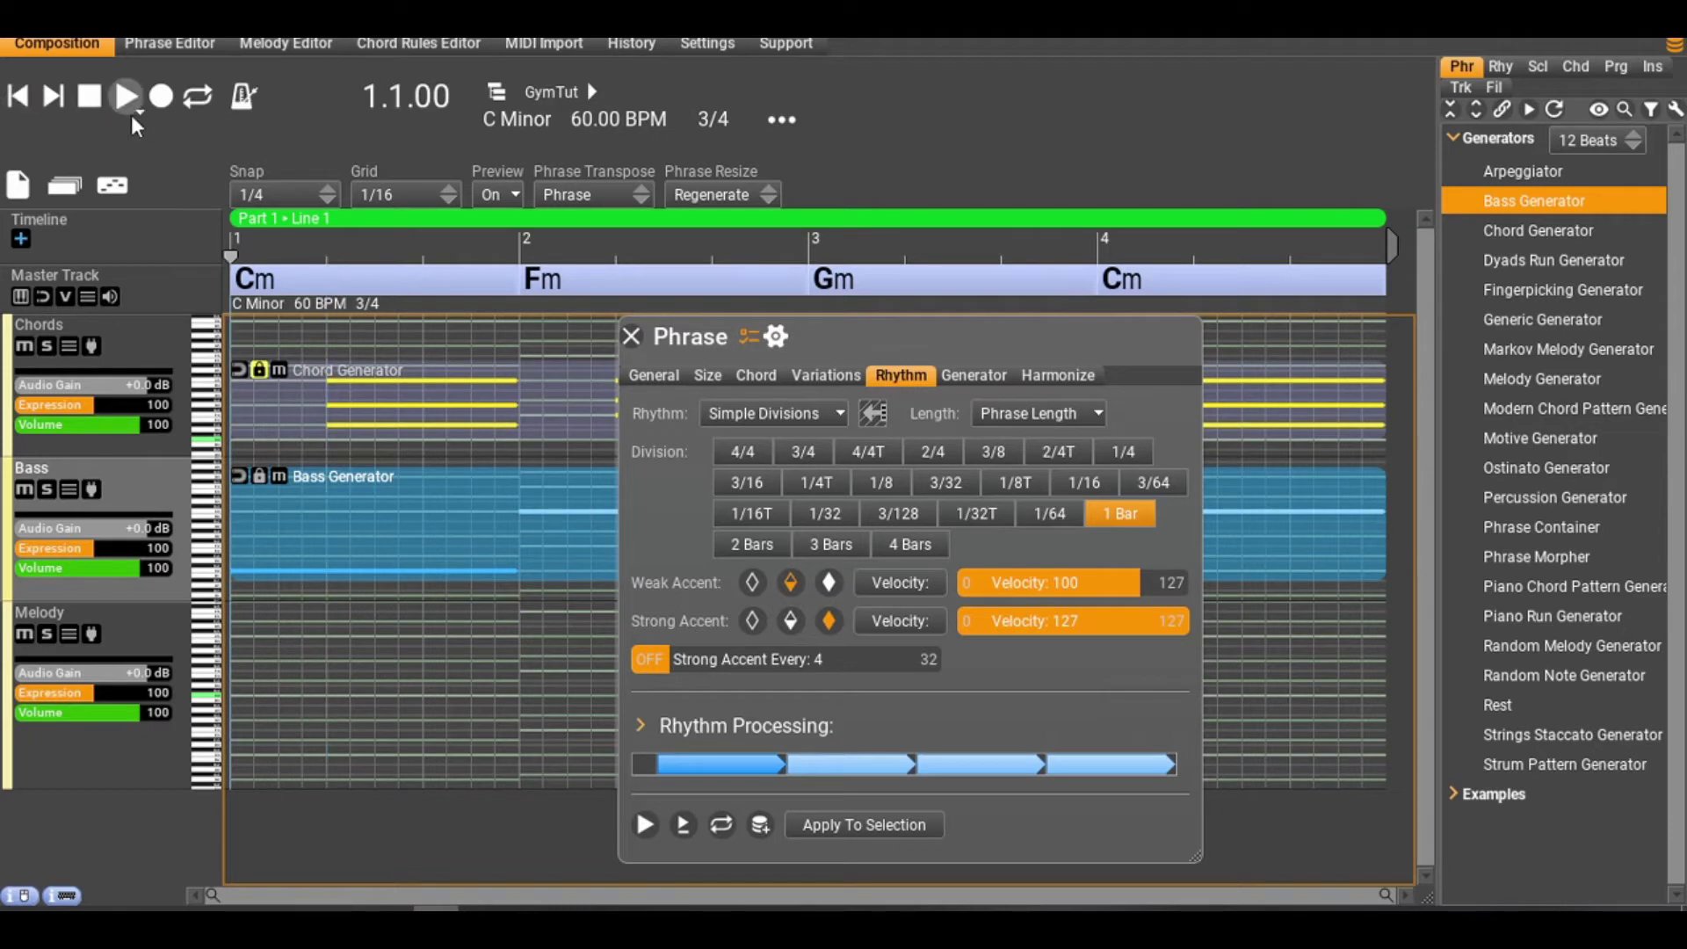
{"action": "left_click", "coordinate": [131, 102]}
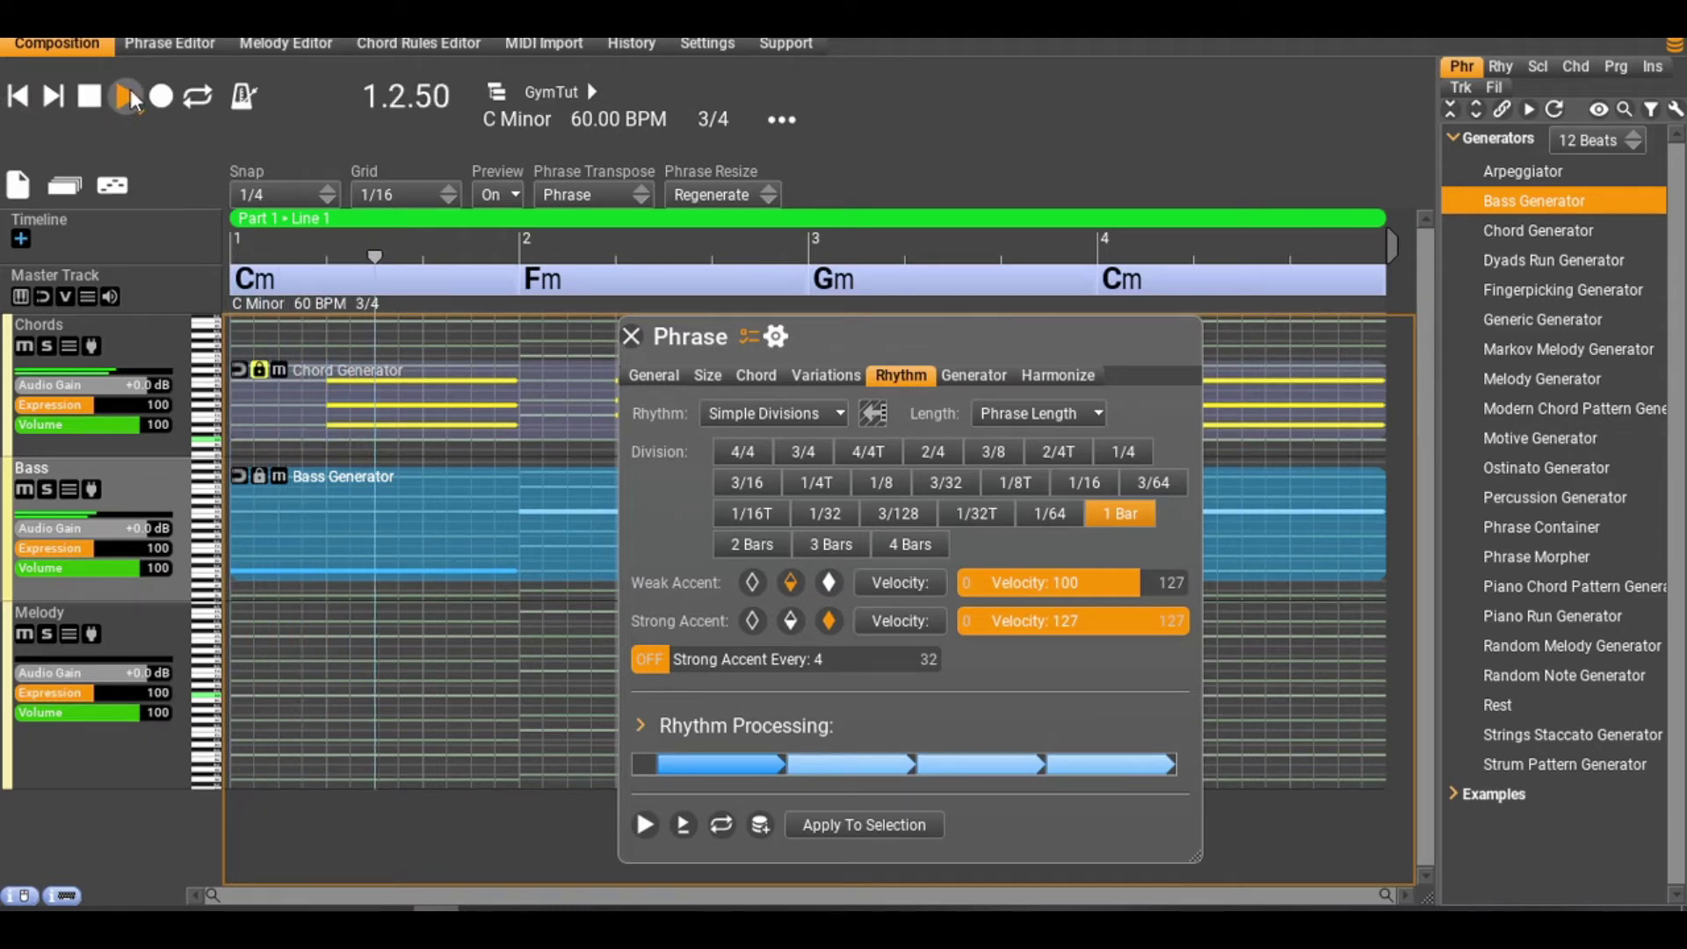
{"action": "left_click_drag", "start_coordinate": [898, 334], "coordinate": [1066, 388]}
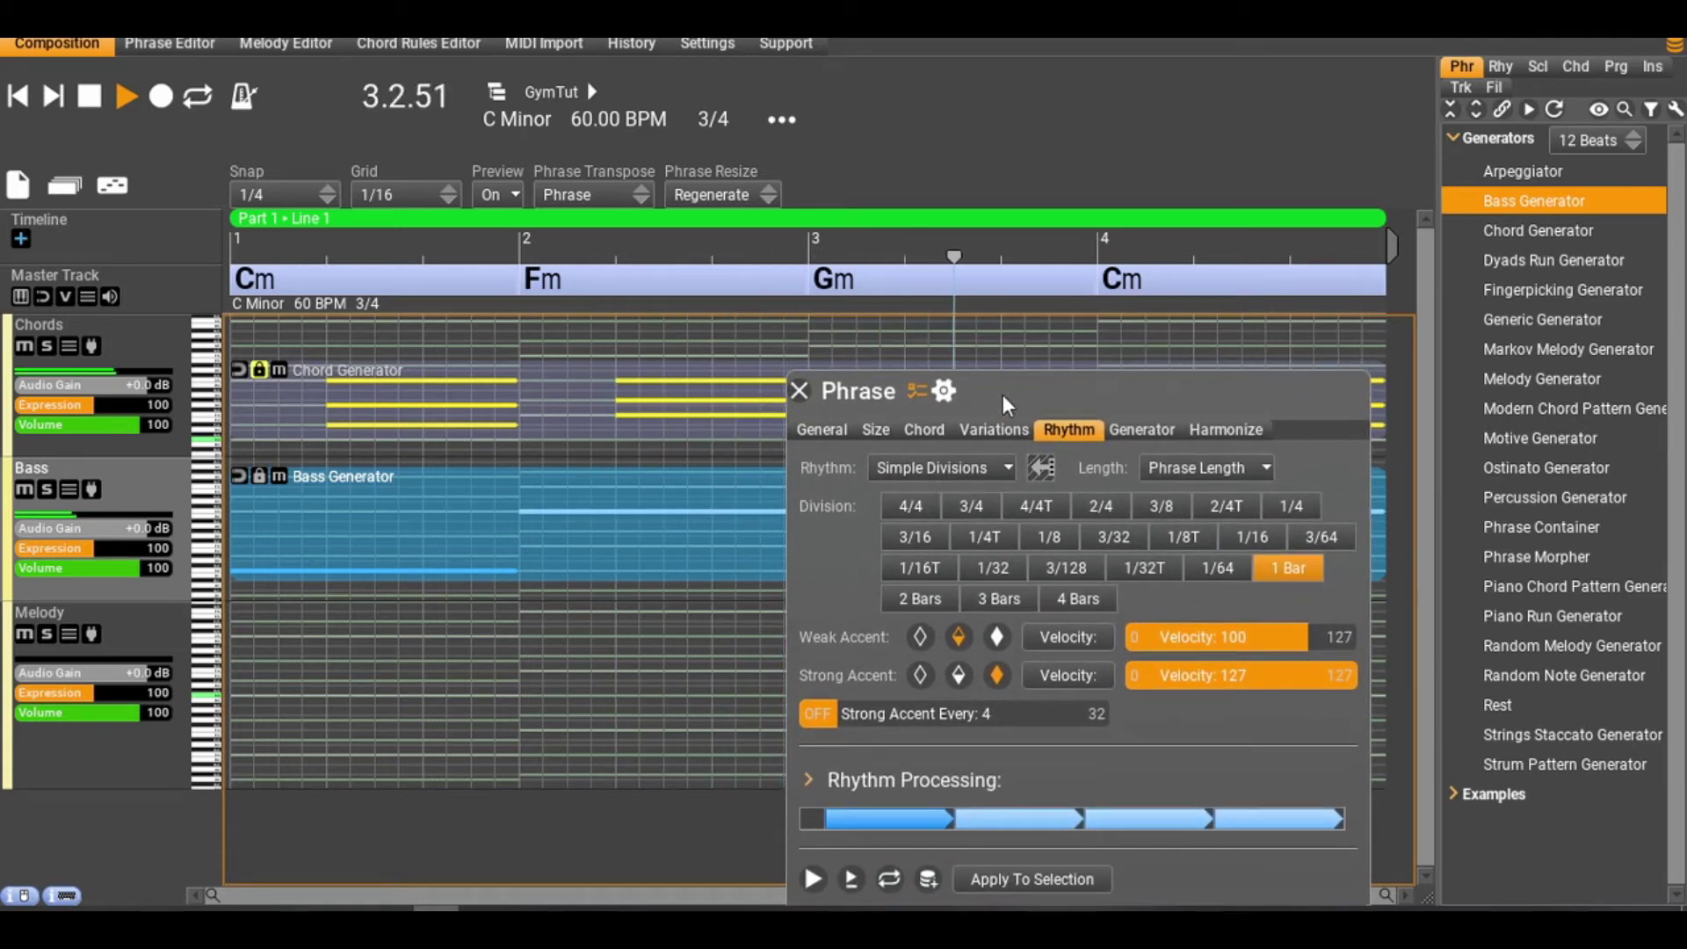
{"action": "left_click", "coordinate": [90, 99]}
Load the Only Root And 5th preset as the bass generator's allowed notes and change the second note to #1 (chord root).
{"action": "left_click", "coordinate": [1142, 430]}
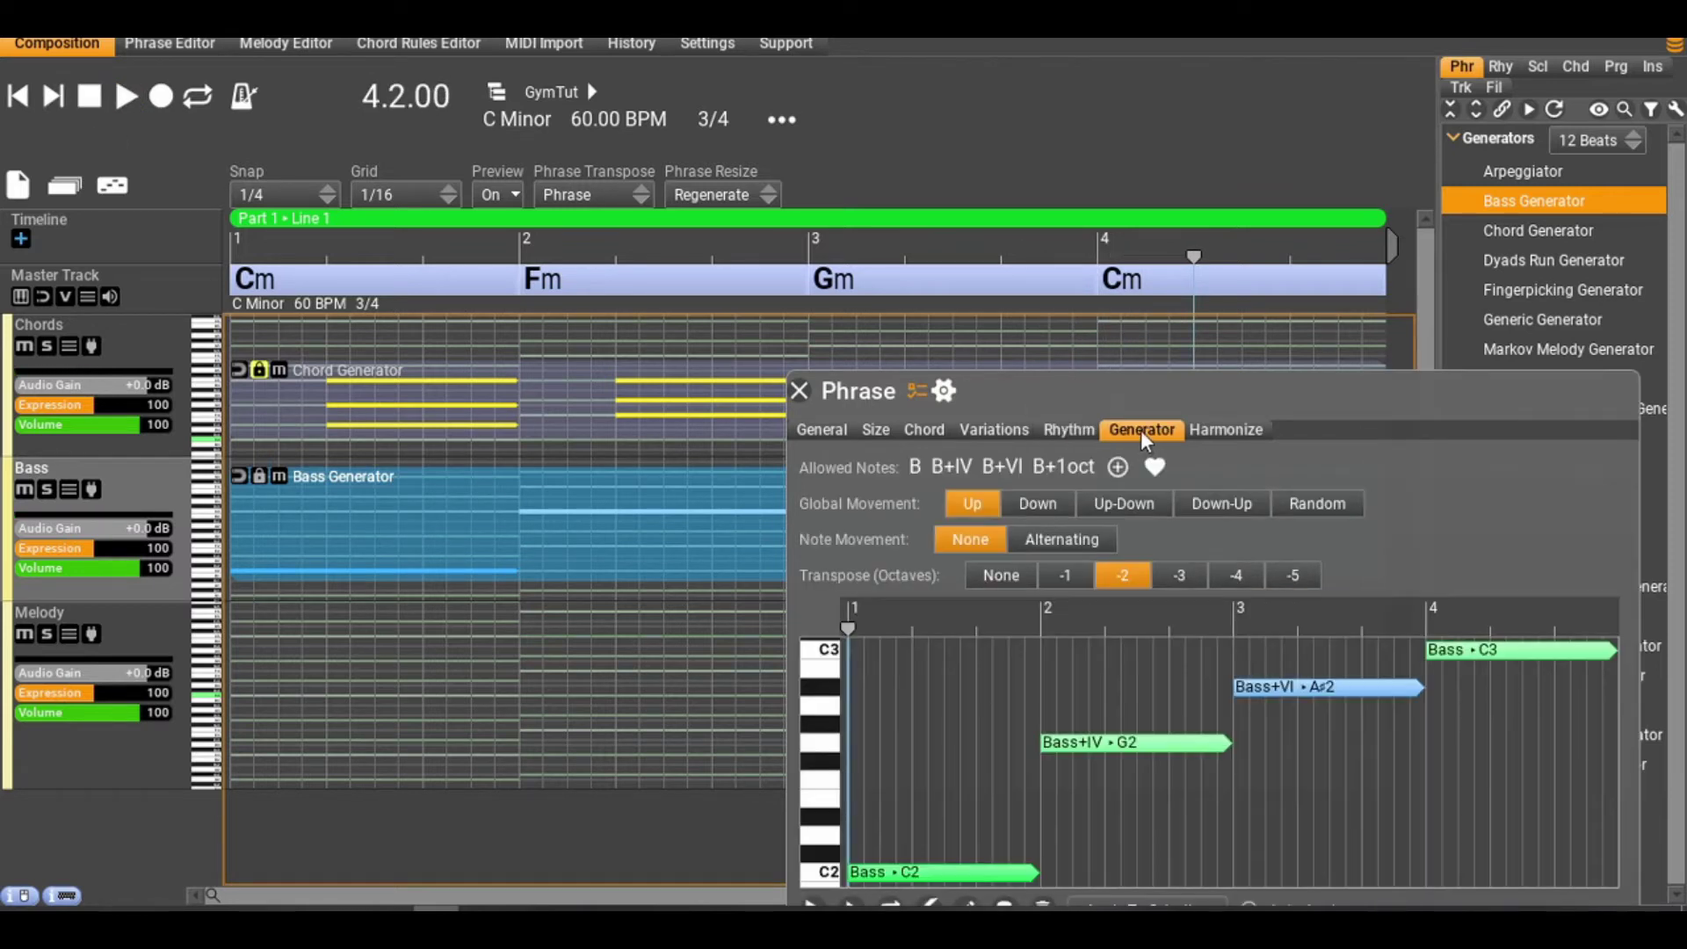
{"action": "left_click_drag", "start_coordinate": [1382, 467], "coordinate": [1083, 257]}
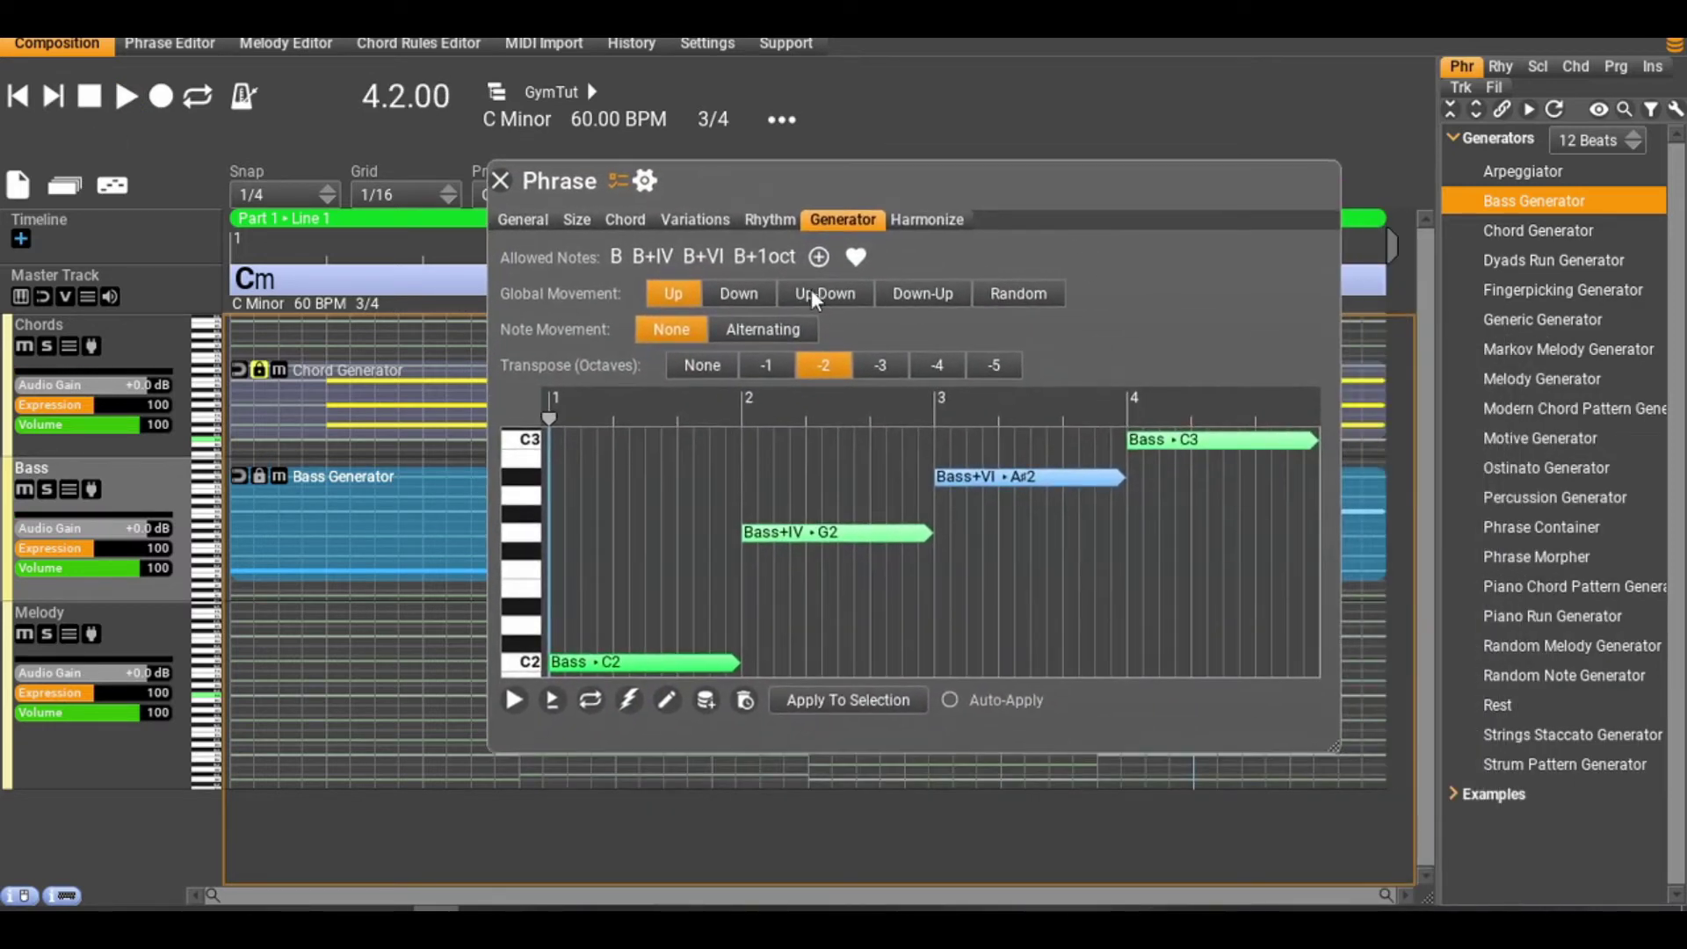
{"action": "left_click", "coordinate": [856, 257]}
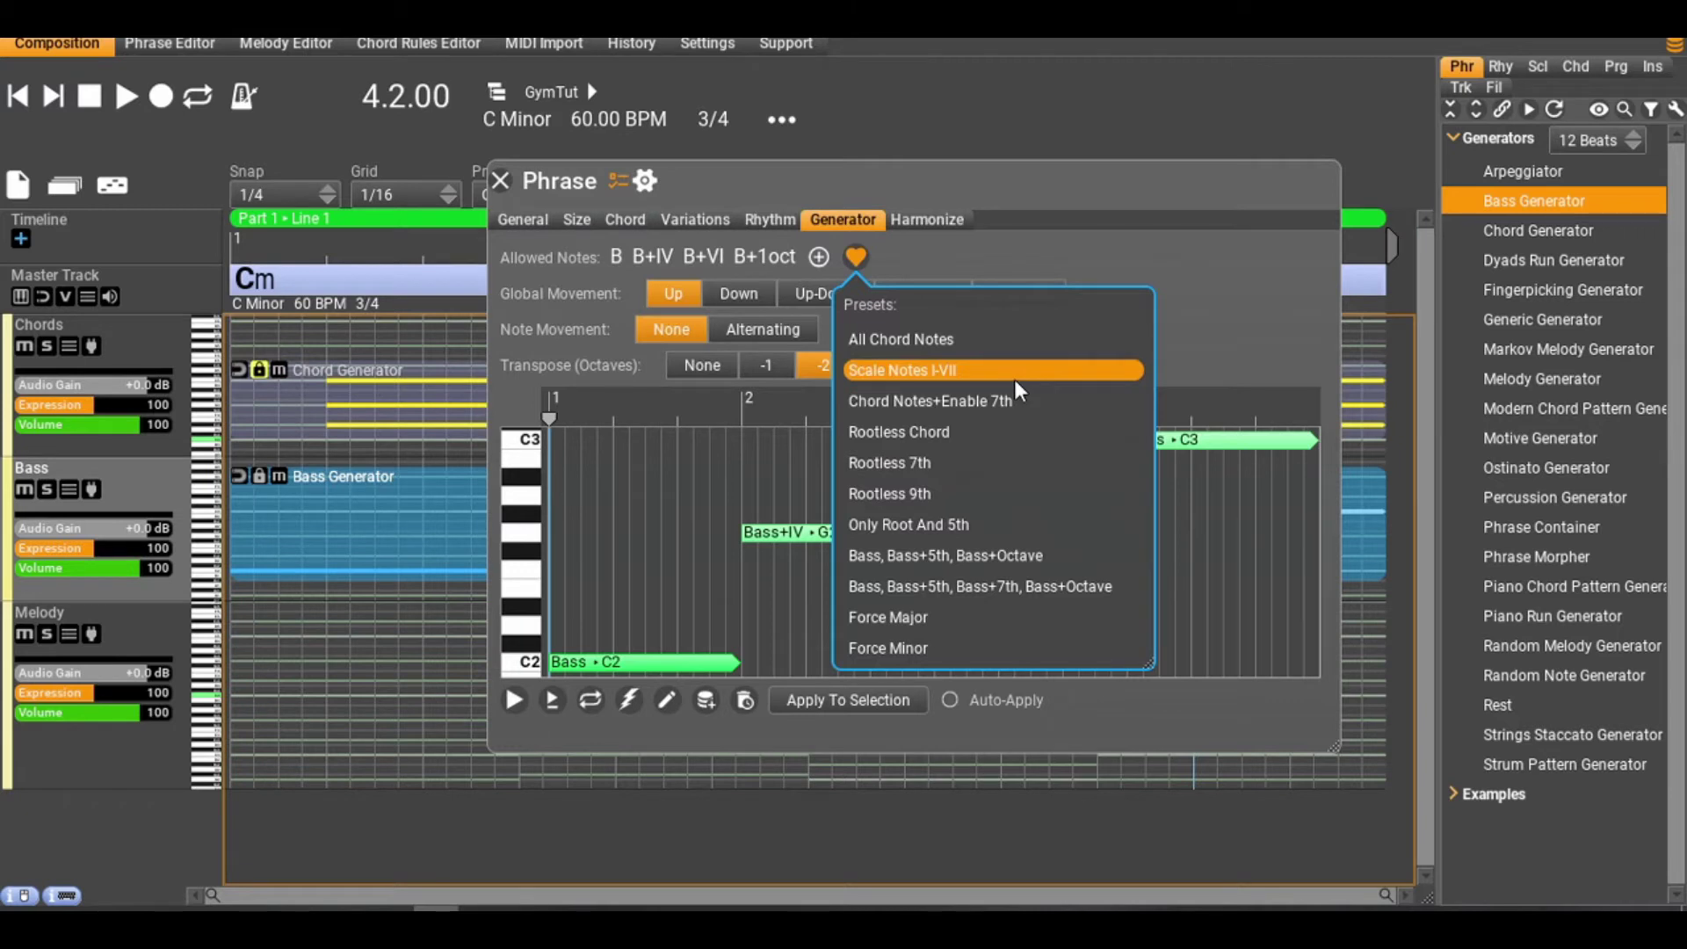
{"action": "left_click", "coordinate": [956, 524]}
{"action": "left_click", "coordinate": [653, 260]}
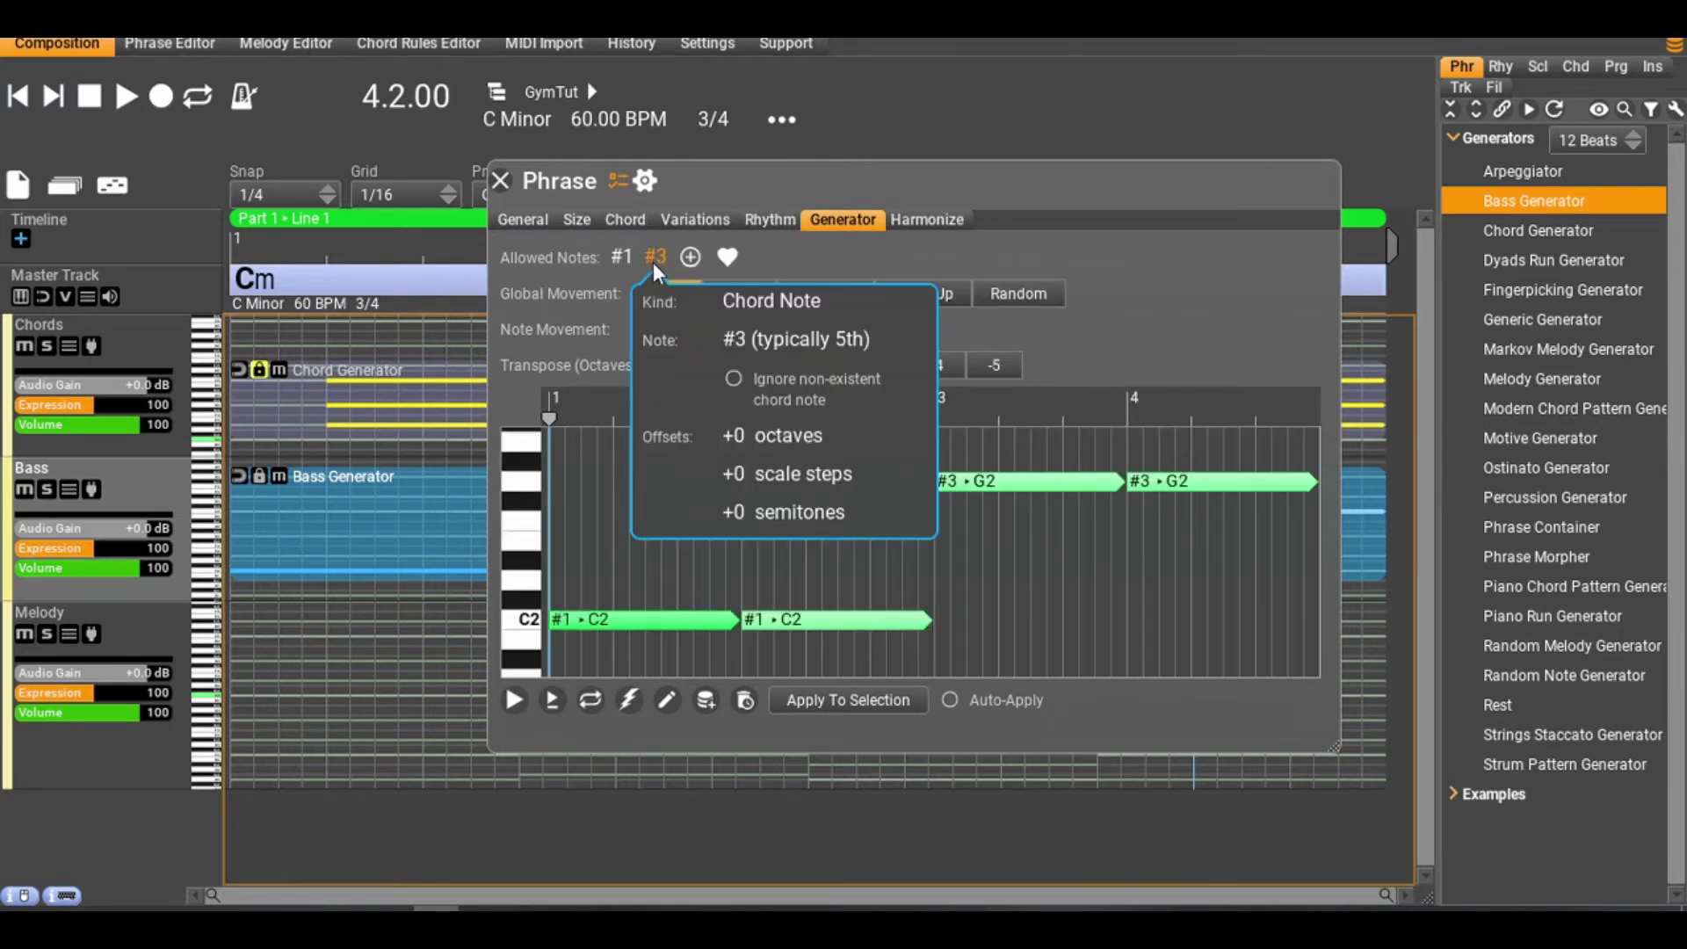
{"action": "left_click_drag", "start_coordinate": [734, 352], "coordinate": [729, 396]}
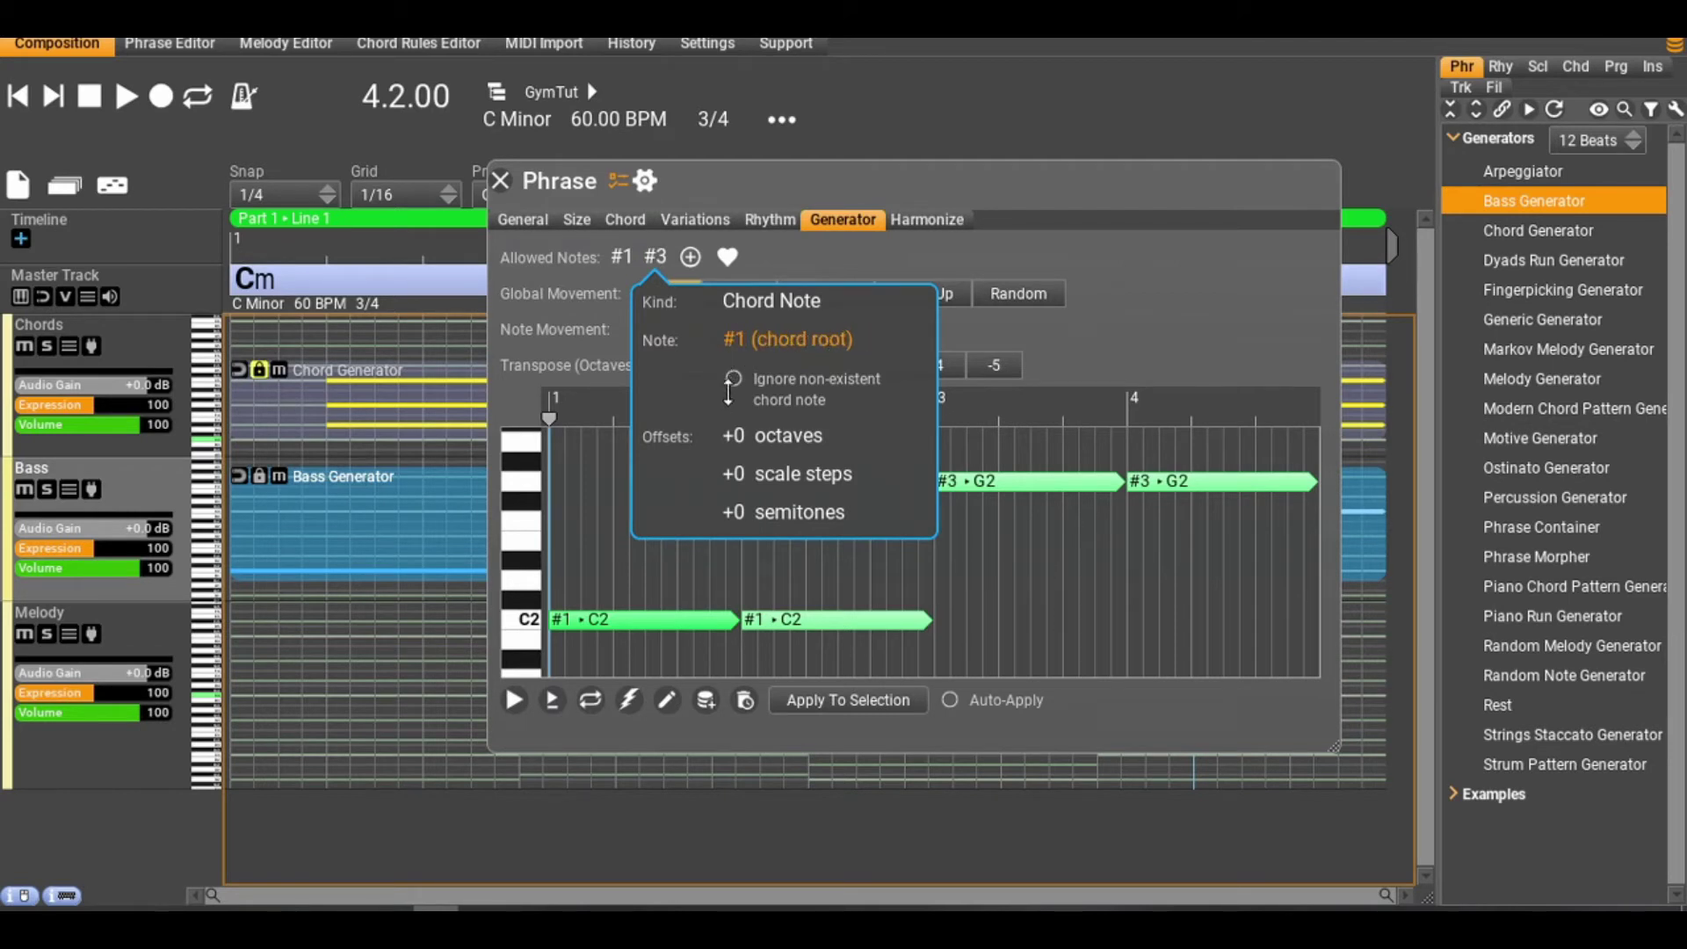
{"action": "left_click", "coordinate": [1082, 272]}
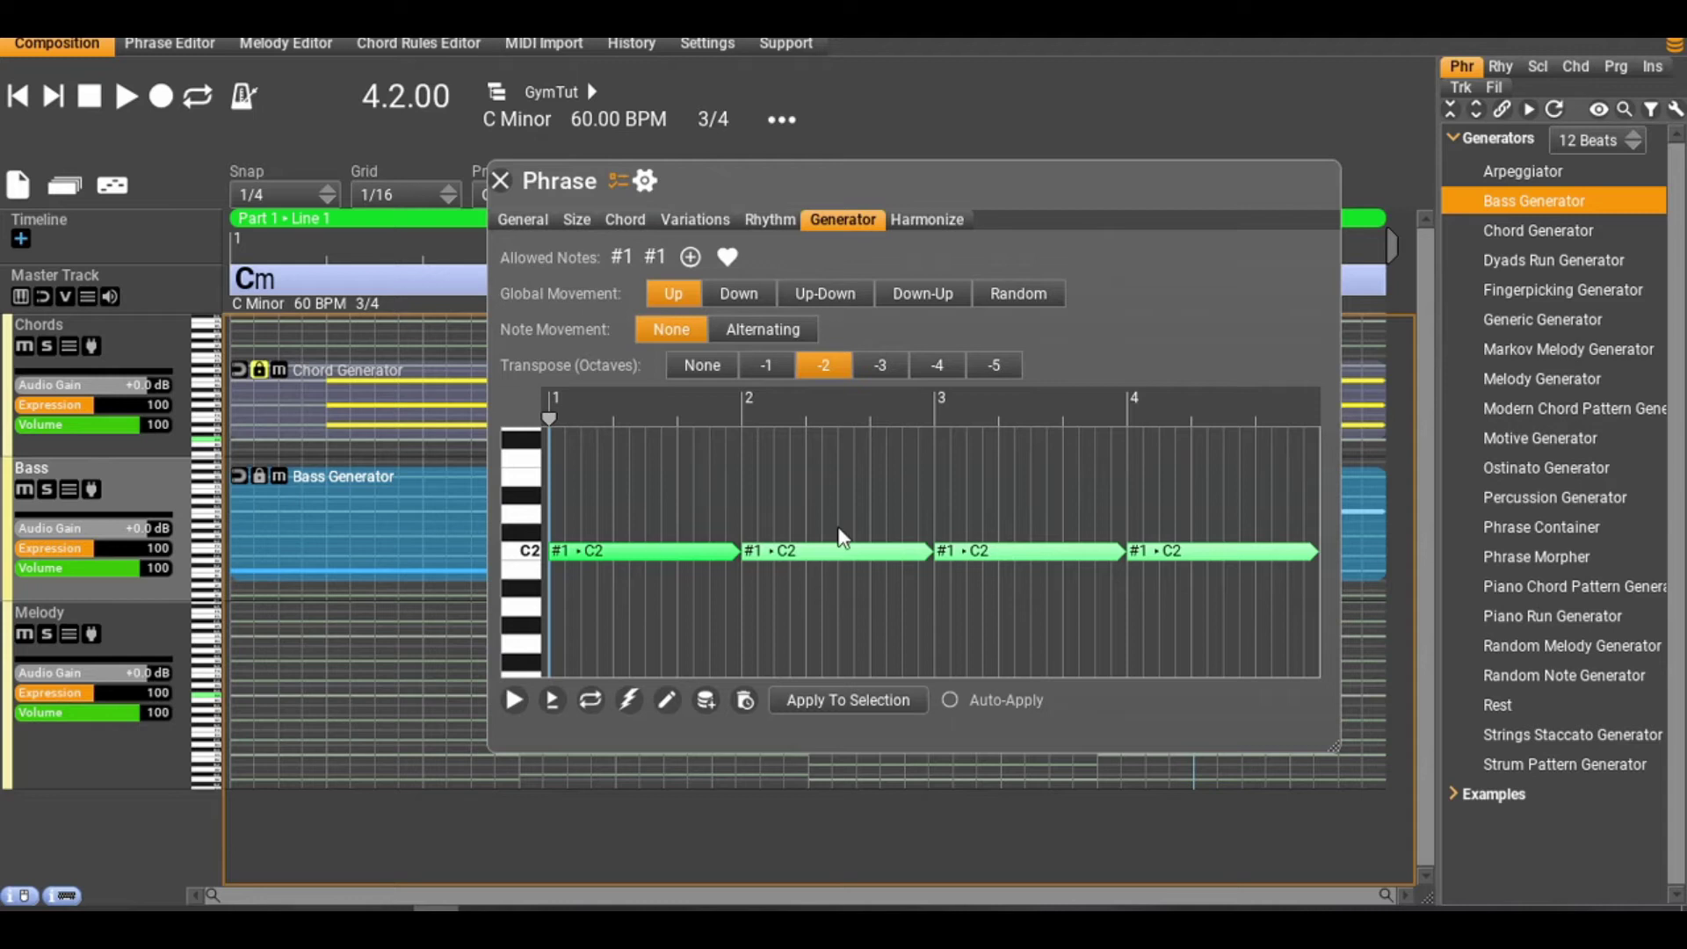
Close the phrase settings and play the chords and bass together from the start.
{"action": "left_click", "coordinate": [501, 182]}
{"action": "left_click", "coordinate": [16, 98]}
{"action": "left_click", "coordinate": [124, 99]}
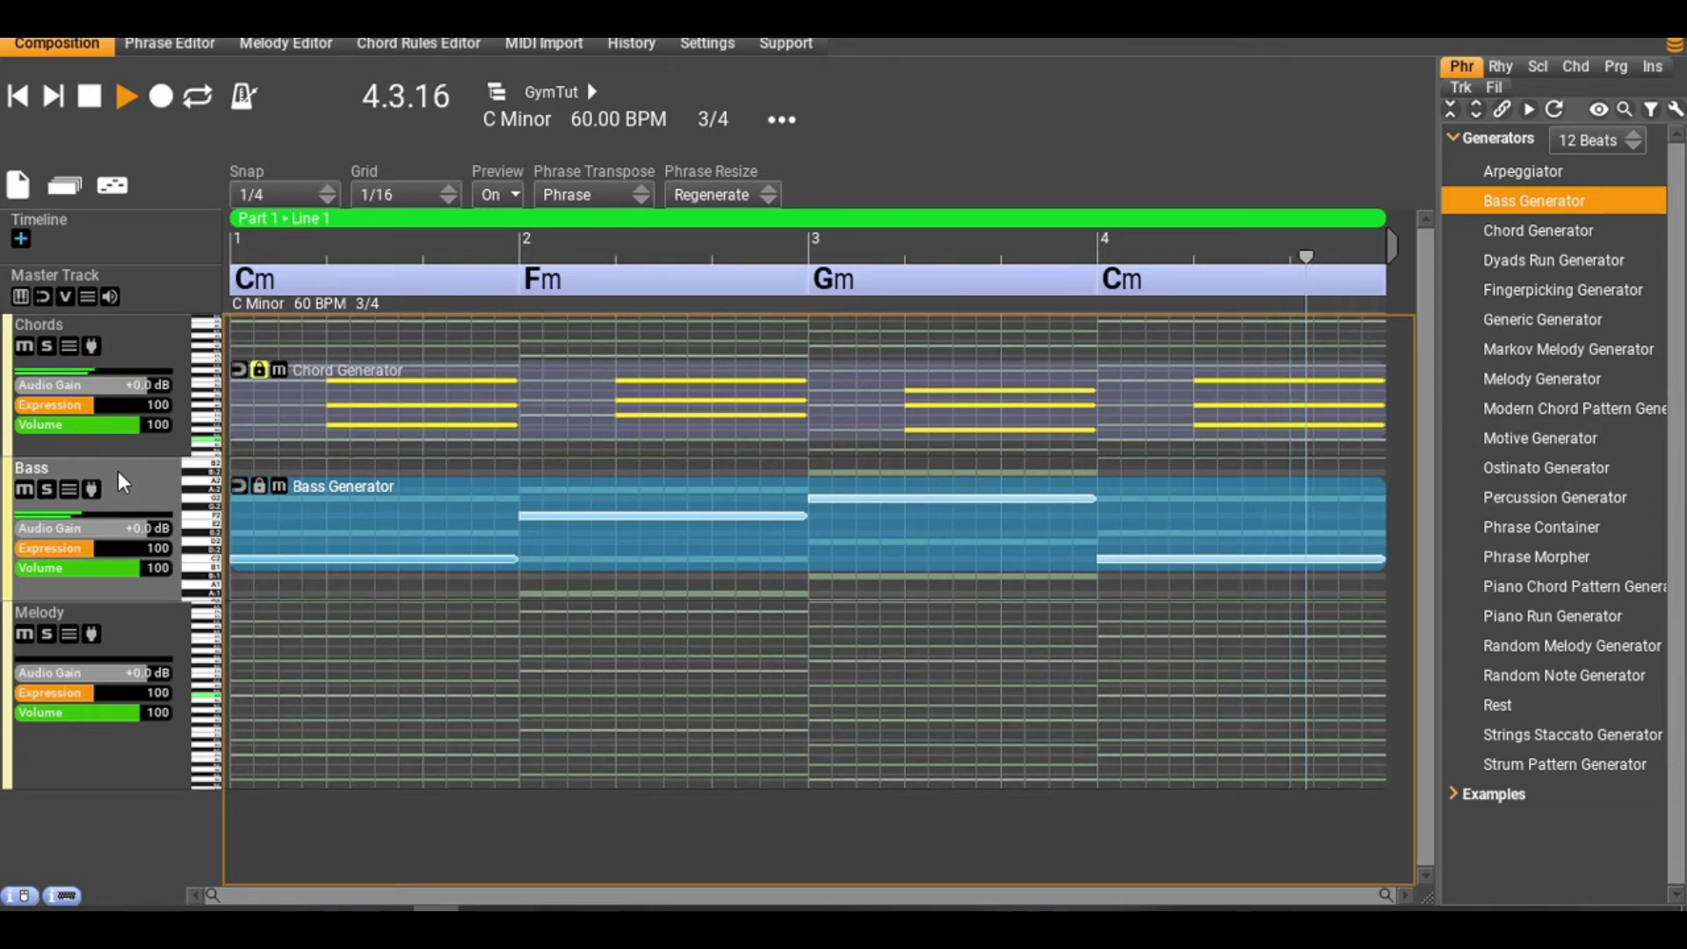
Set Strong Accent Every to 1 in the bass phrase's rhythm, apply it to the selection and play from the start.
{"action": "double_click", "coordinate": [770, 524]}
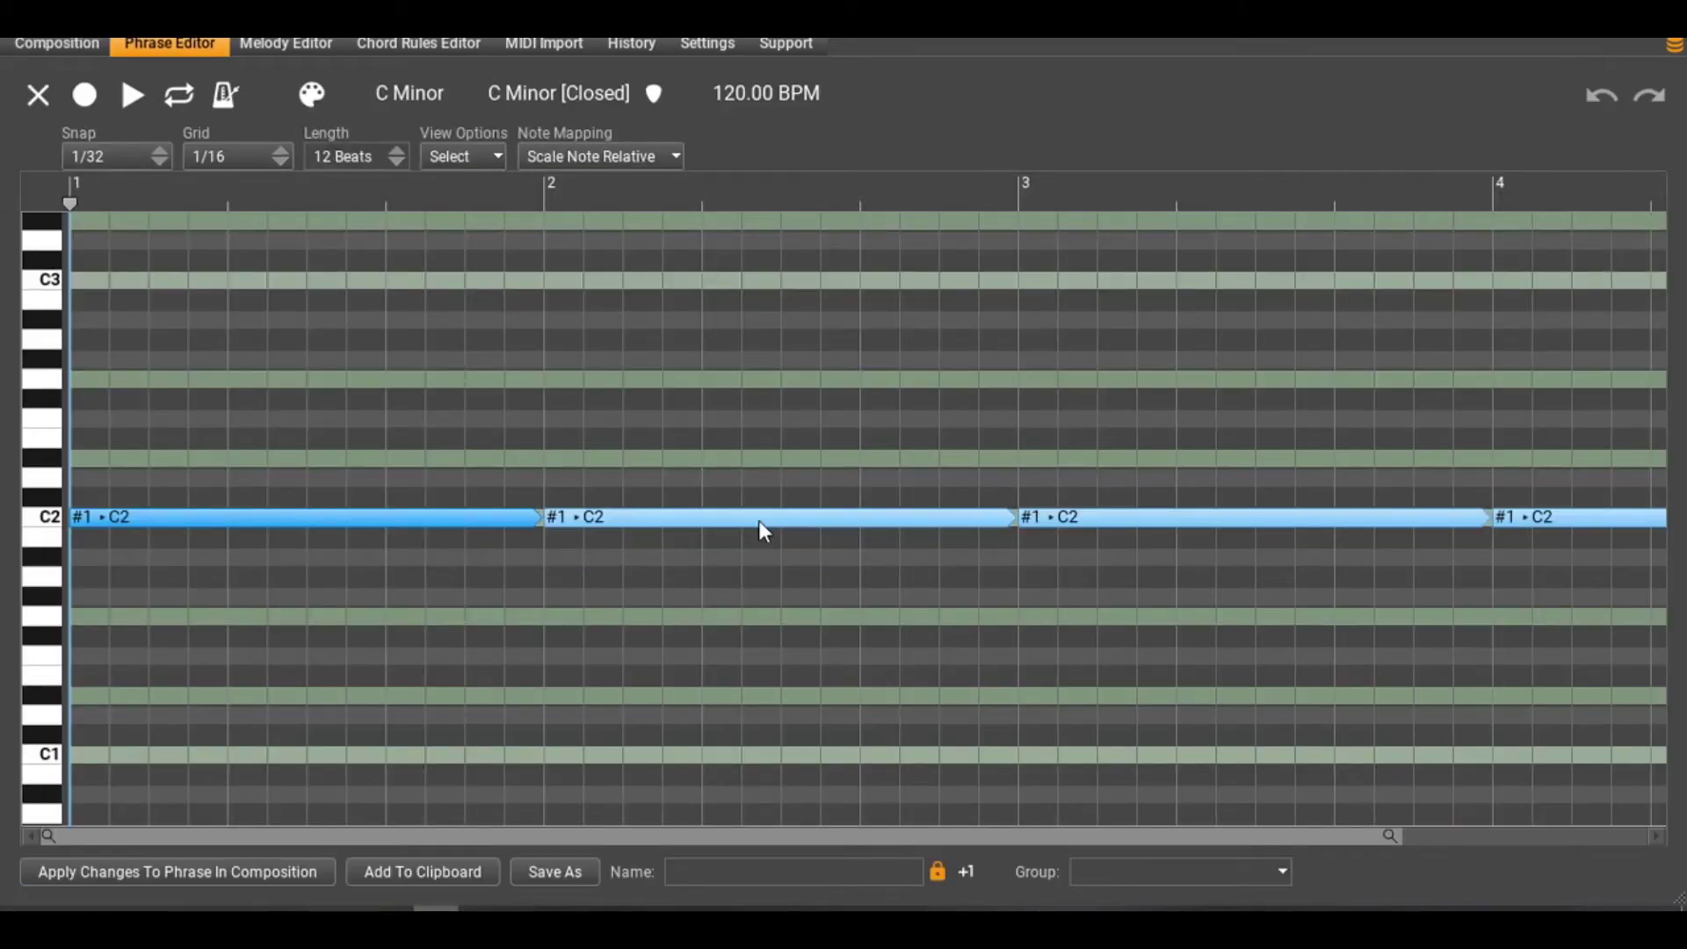
{"action": "left_click", "coordinate": [27, 44]}
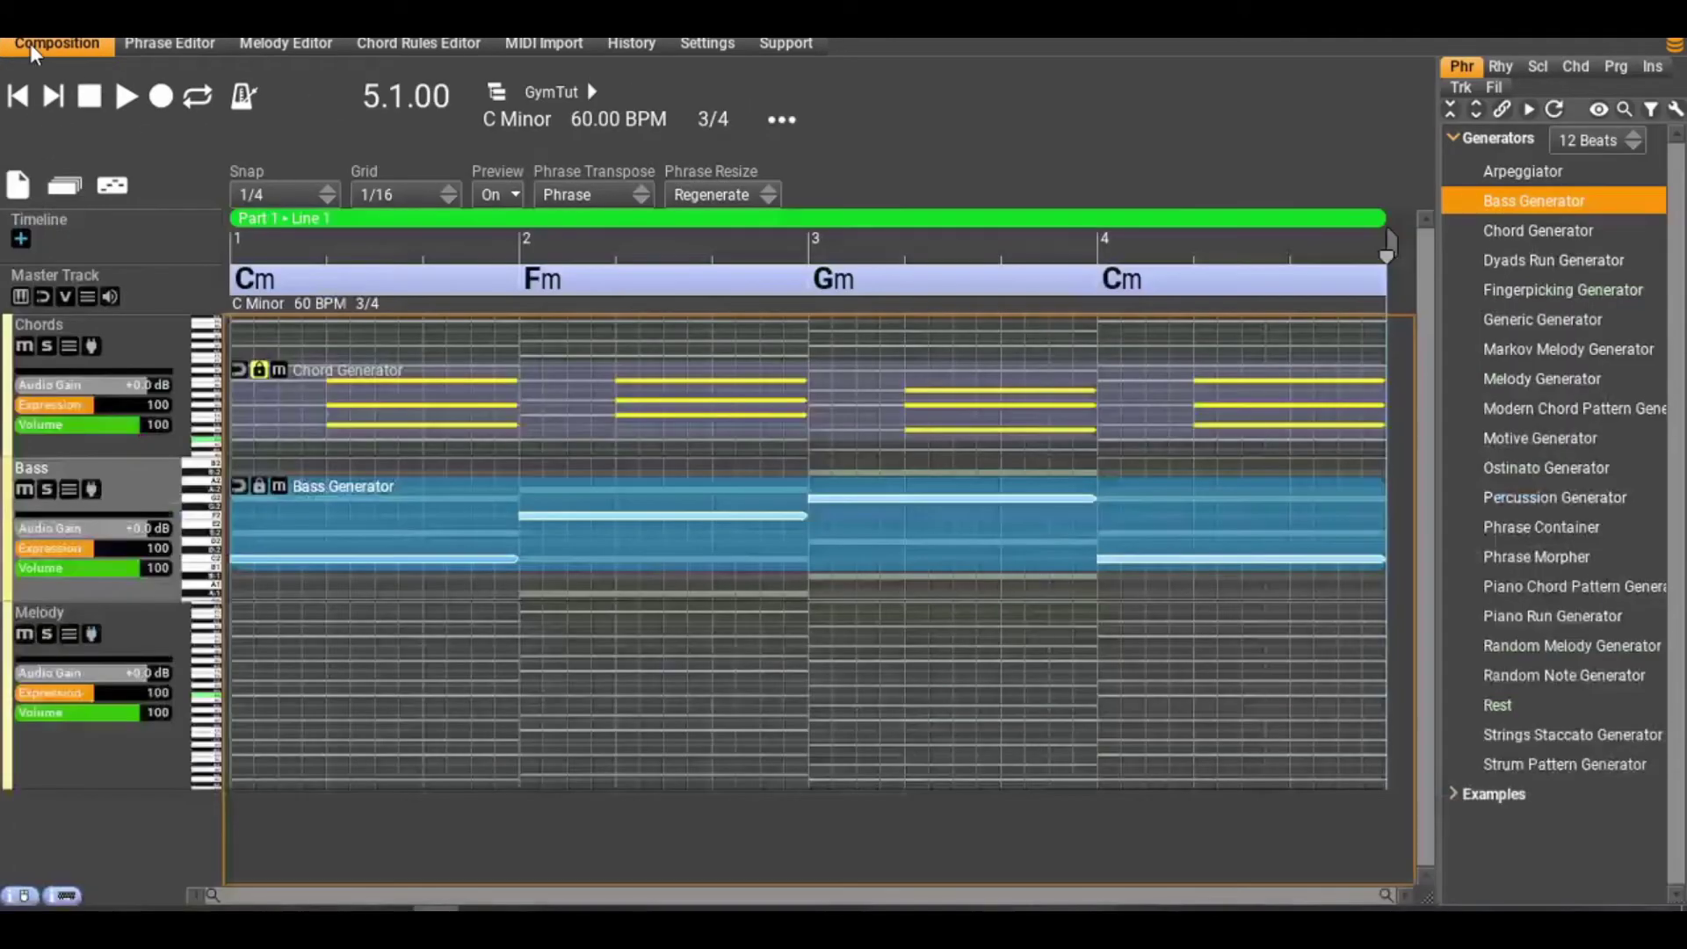
{"action": "double_click", "coordinate": [637, 488]}
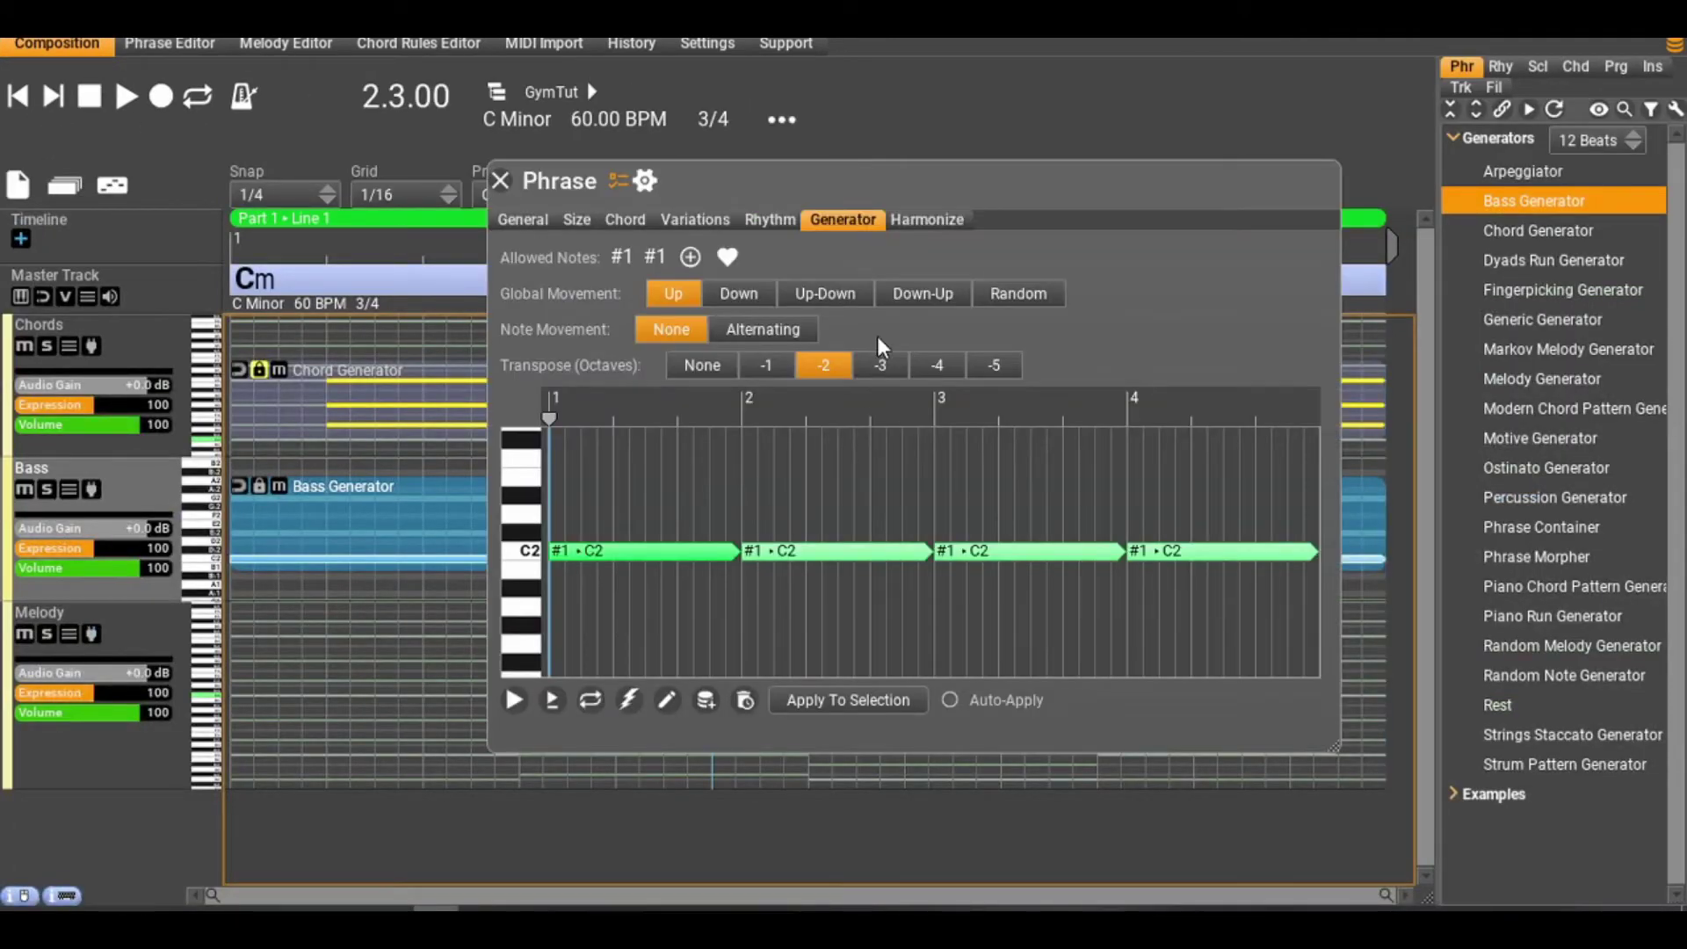
{"action": "left_click", "coordinate": [769, 221]}
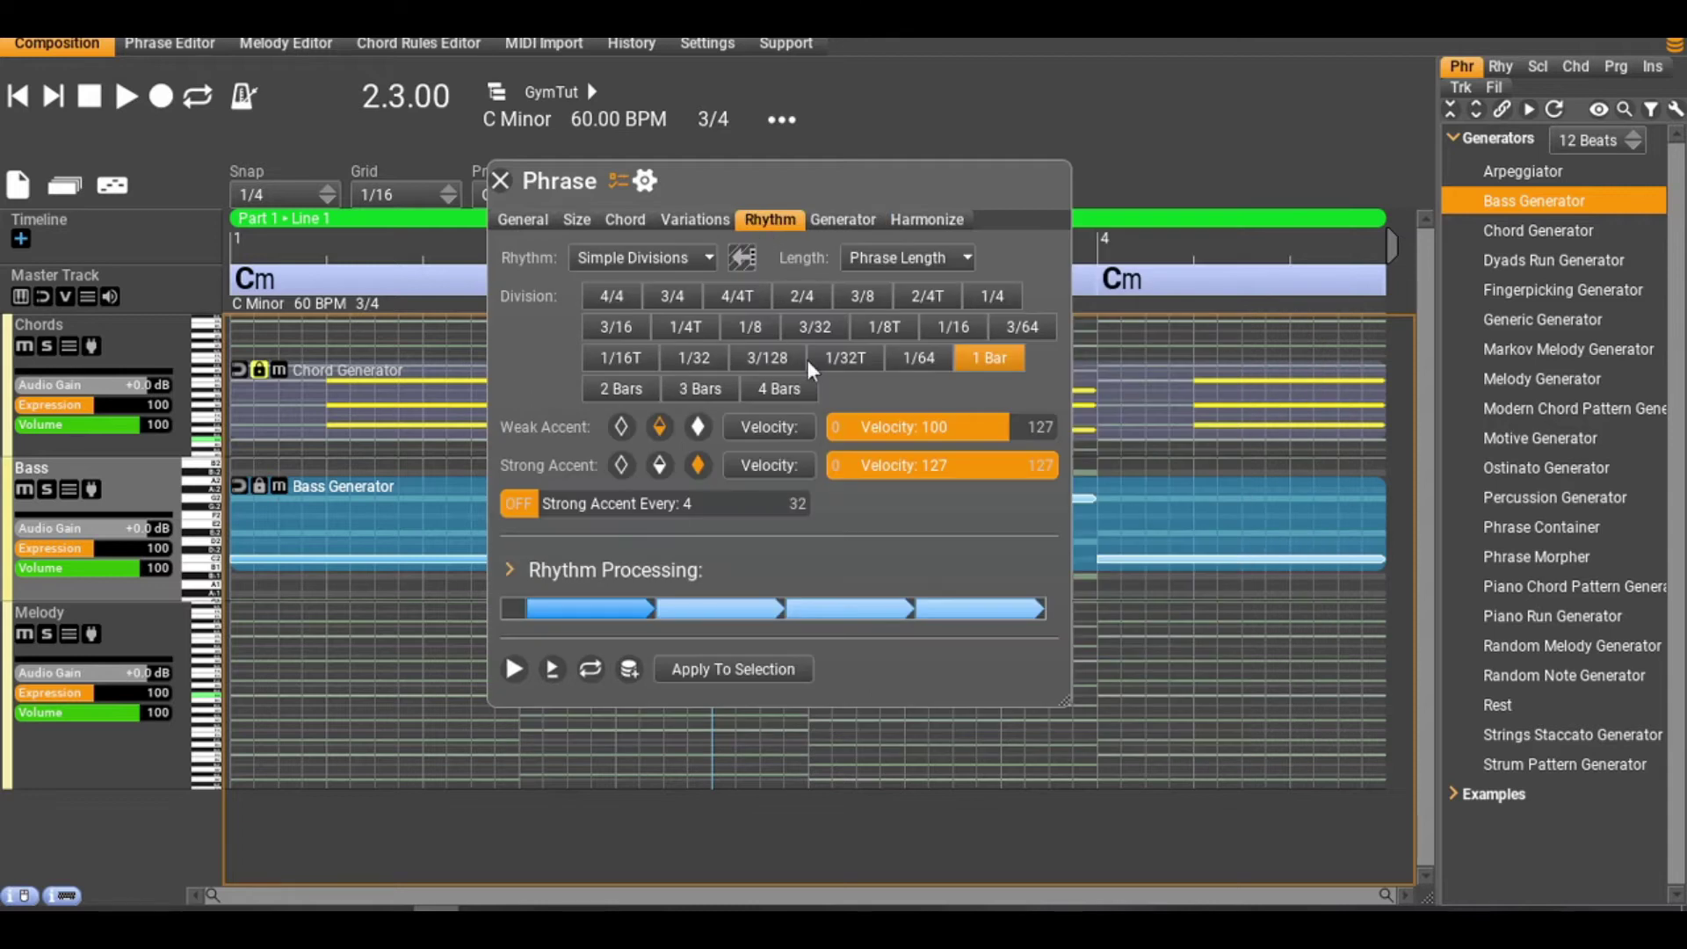
{"action": "left_click_drag", "start_coordinate": [536, 508], "coordinate": [513, 512]}
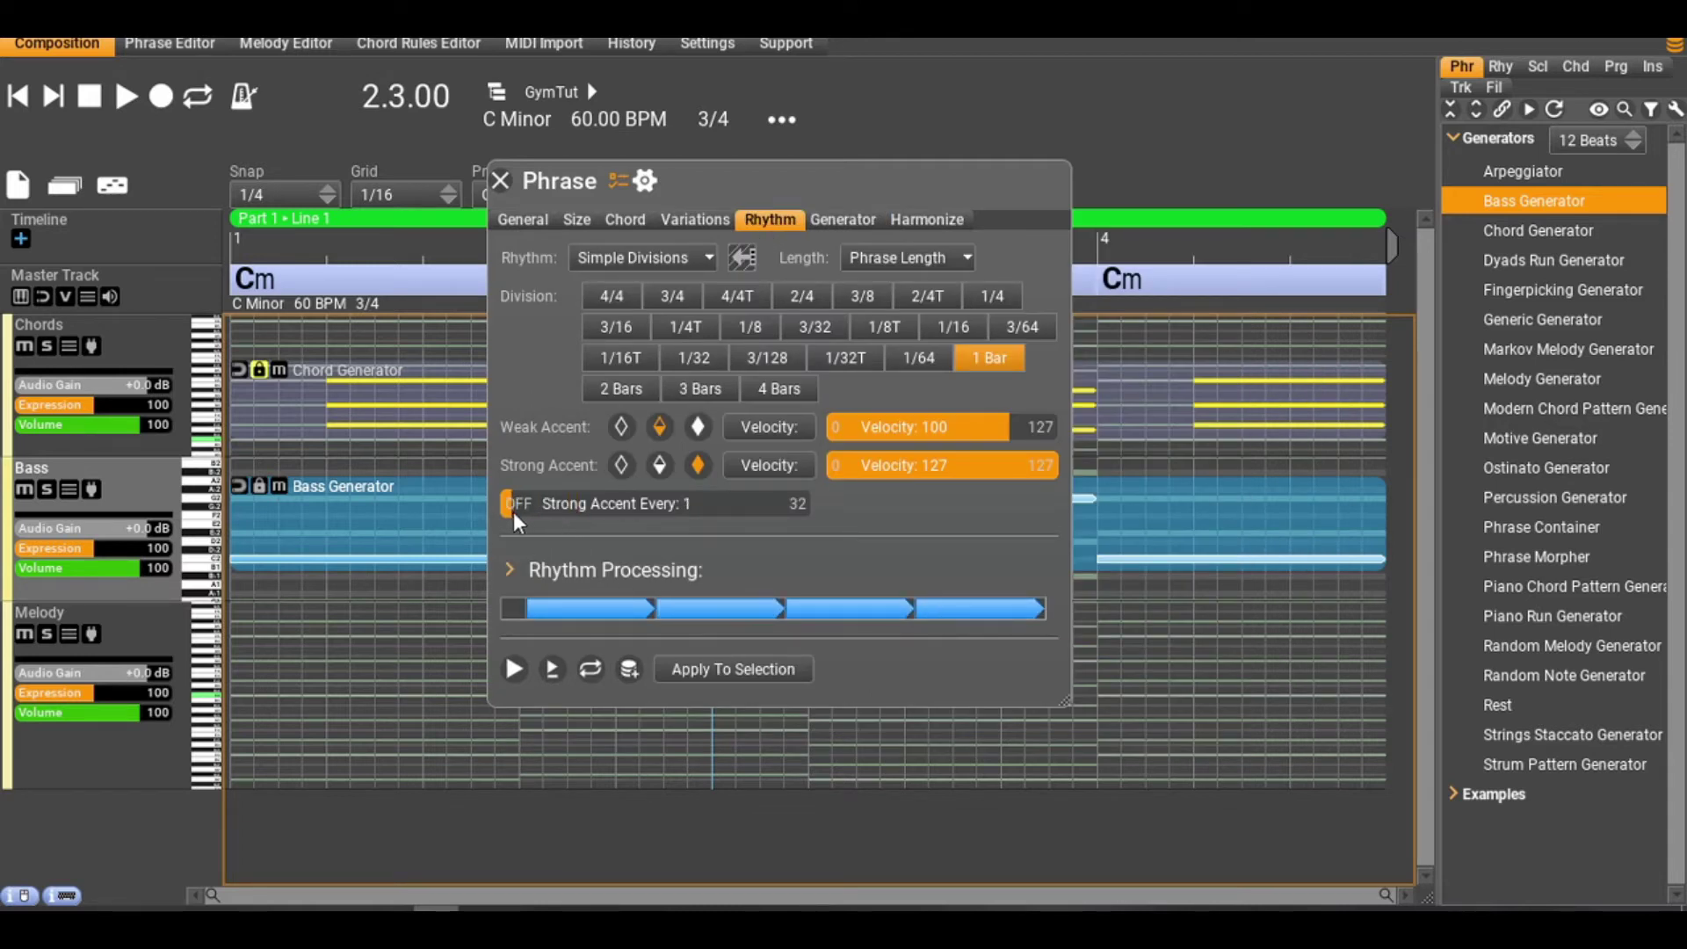
{"action": "left_click", "coordinate": [726, 670]}
{"action": "left_click", "coordinate": [501, 181]}
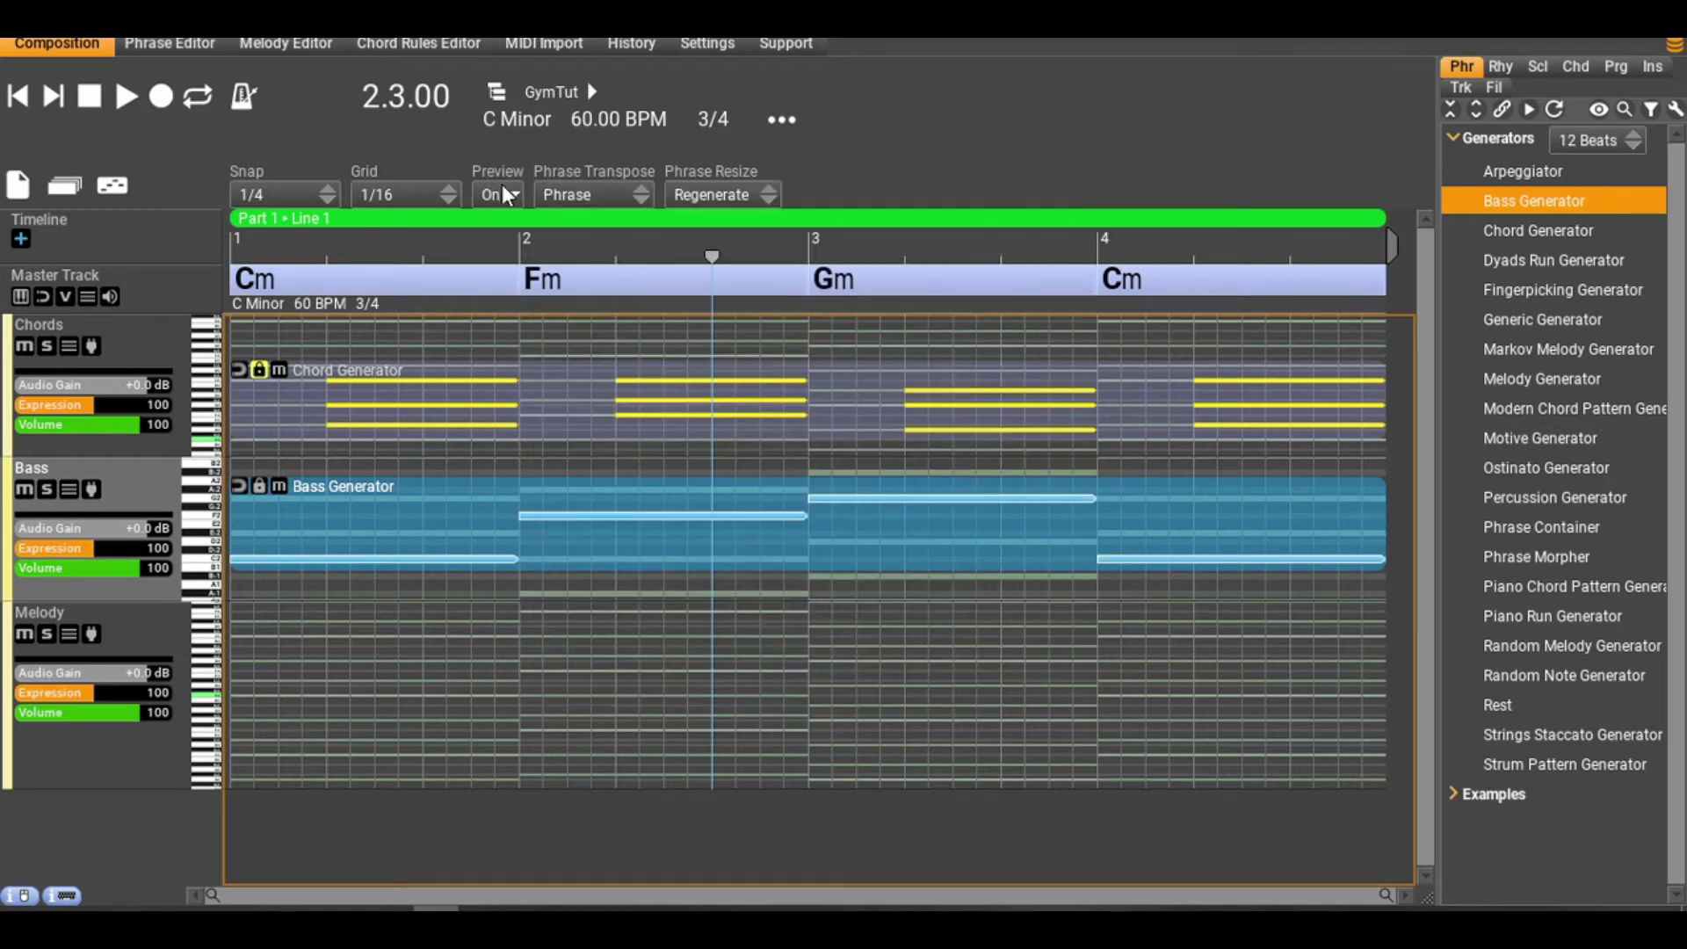
{"action": "left_click", "coordinate": [18, 96]}
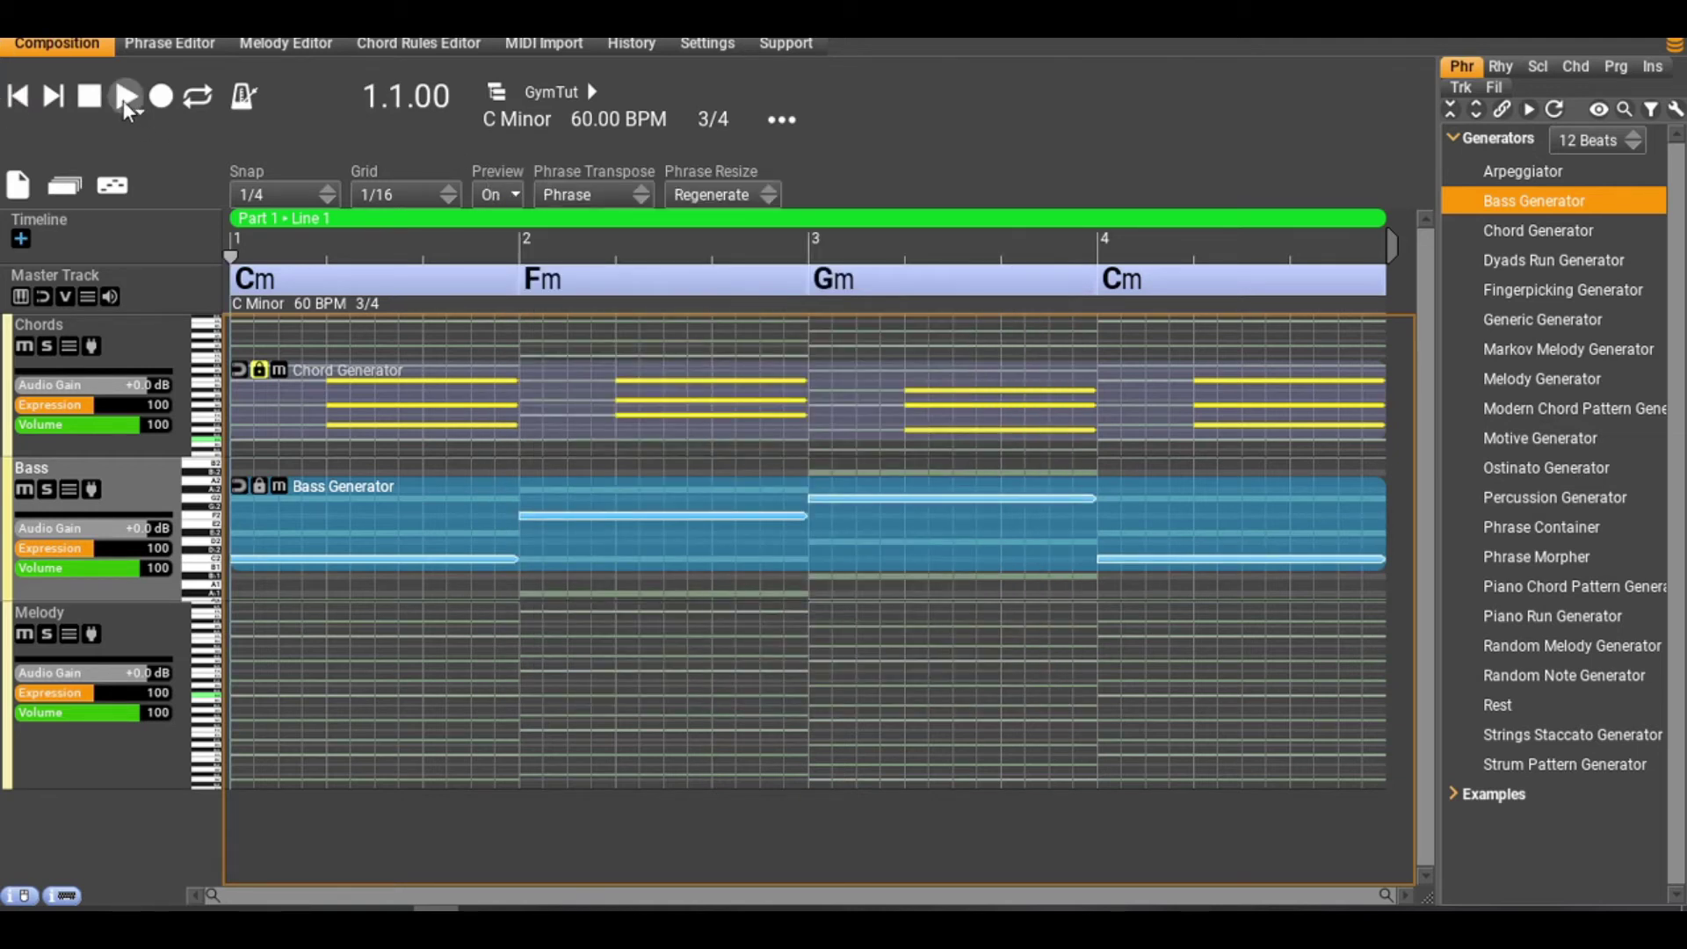
{"action": "left_click", "coordinate": [123, 100]}
Add a Melody Generator phrase at bar 1 of the enlarged Melody track and transpose it upward to begin on C5.
{"action": "double_click", "coordinate": [149, 624]}
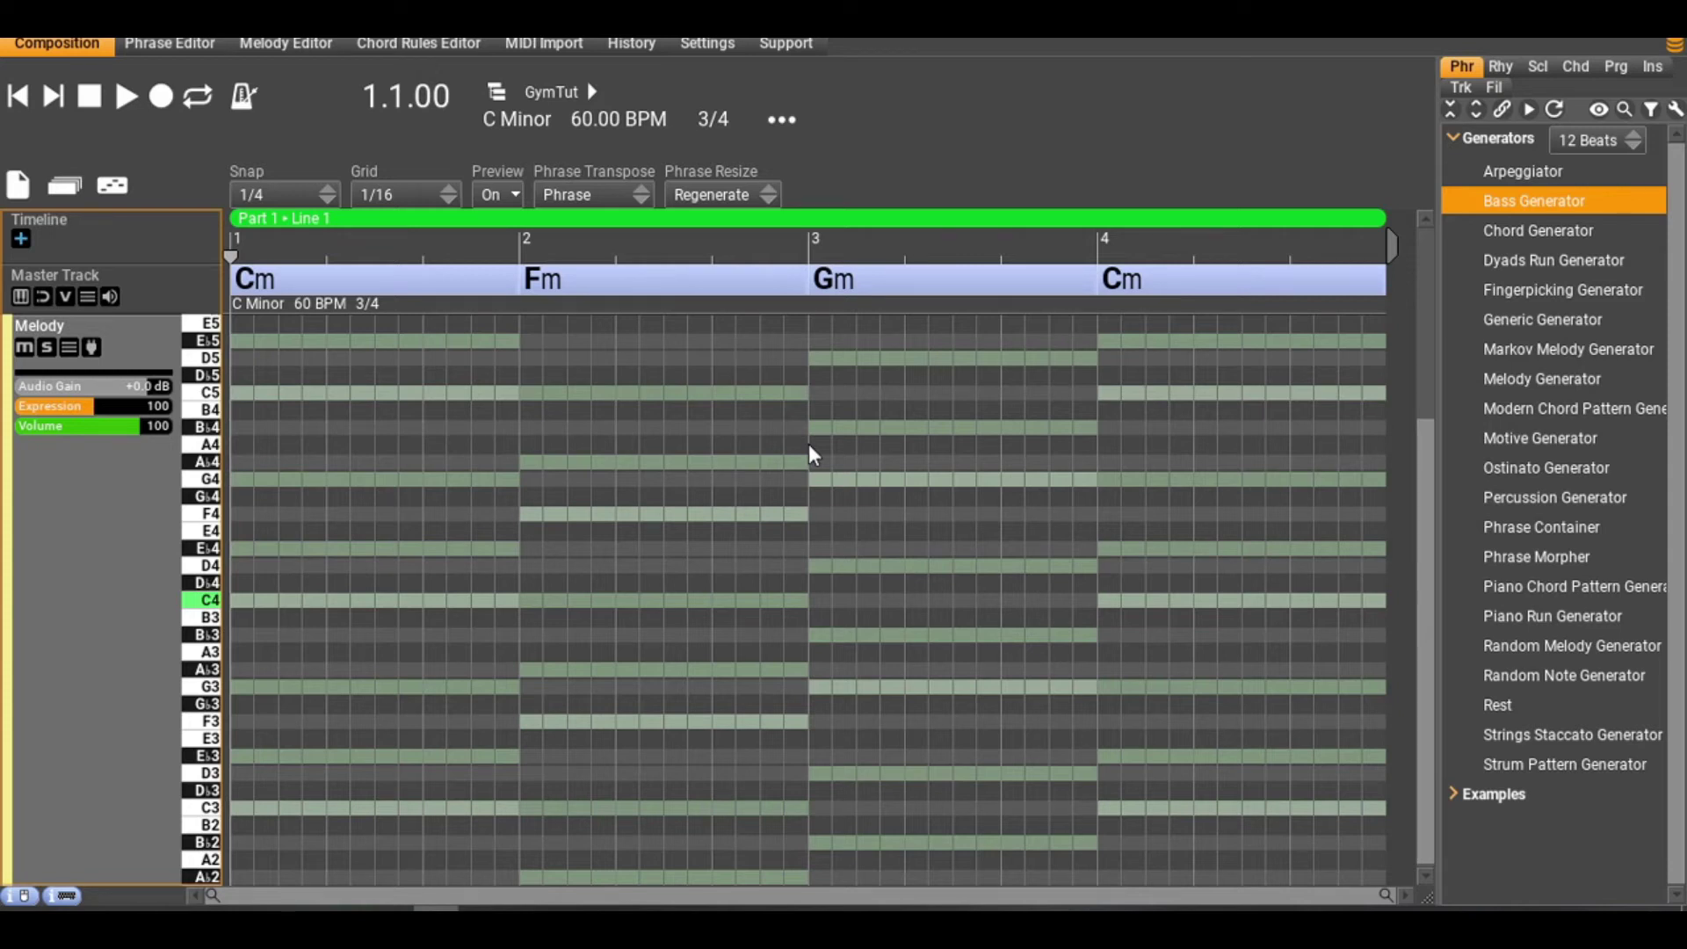
{"action": "left_click", "coordinate": [1564, 377]}
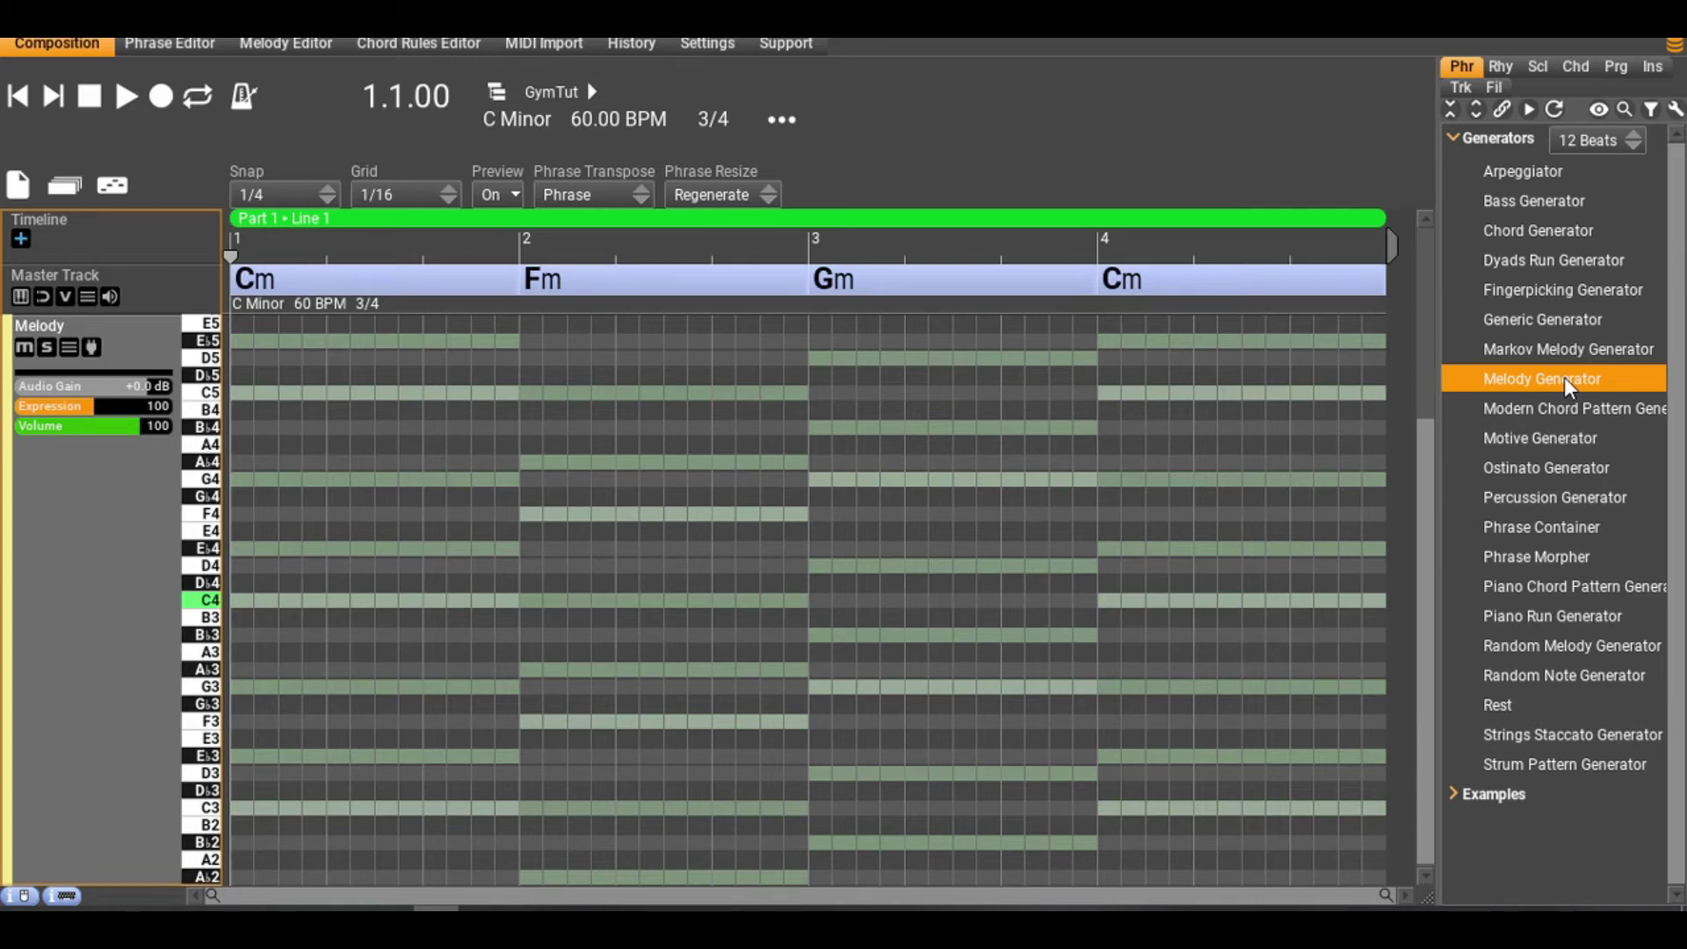
{"action": "left_click_drag", "start_coordinate": [1565, 377], "coordinate": [255, 387]}
{"action": "left_click_drag", "start_coordinate": [426, 619], "coordinate": [414, 377]}
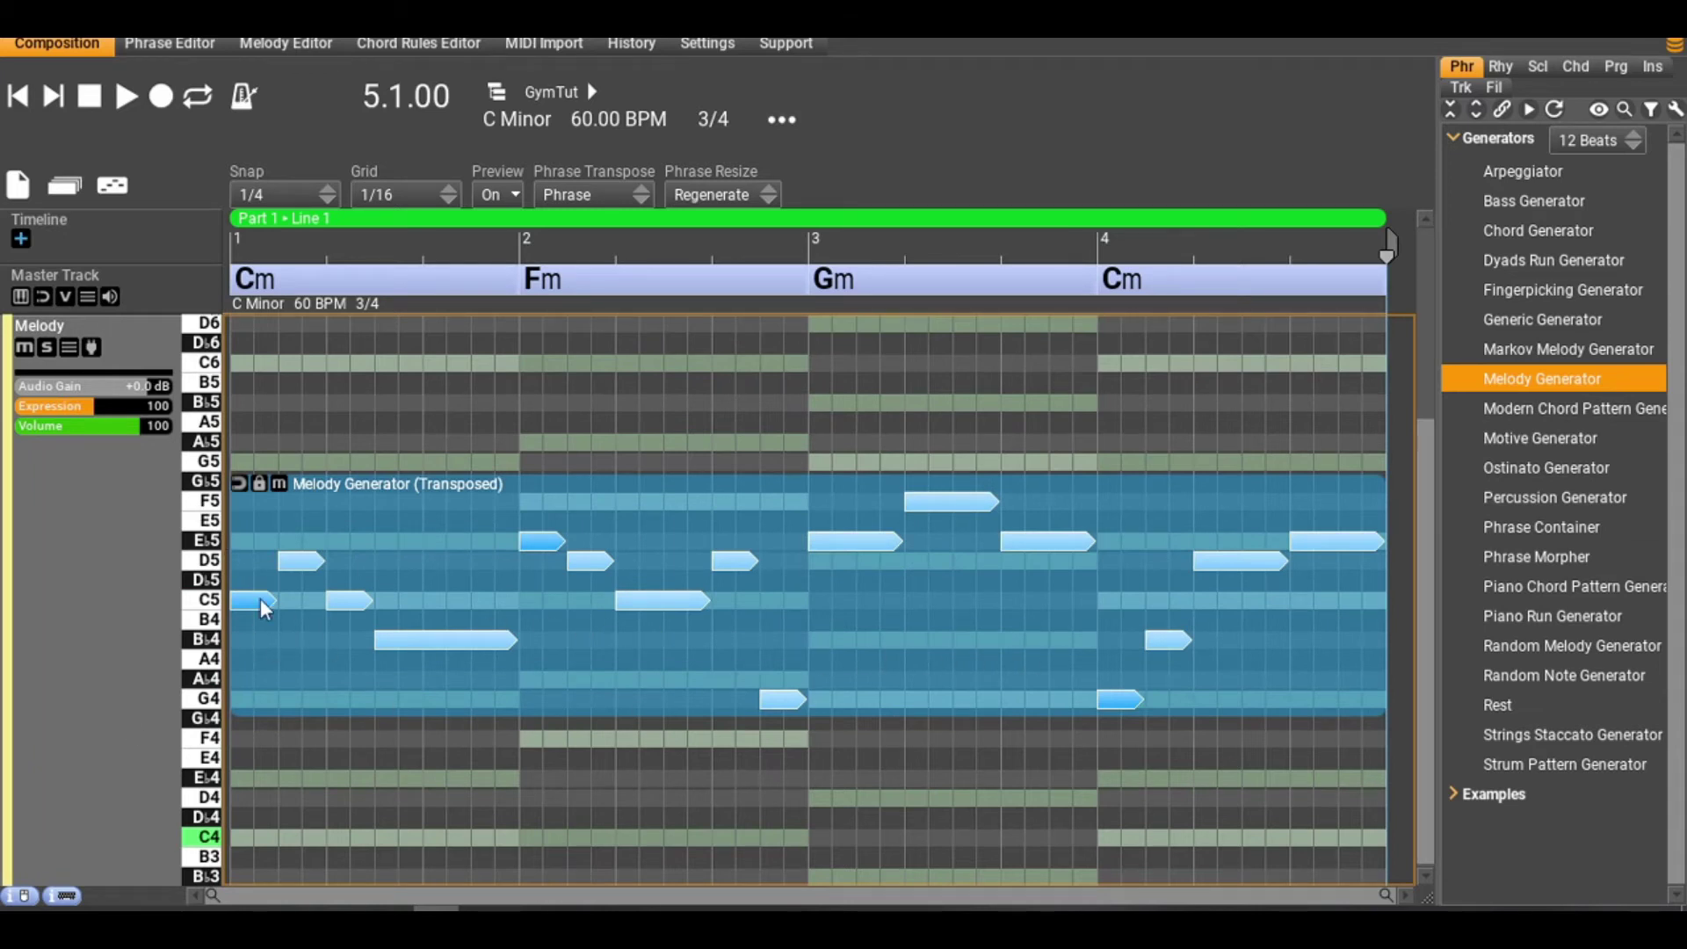
Switch the Melody Generator phrase's rhythm type to Manual Editing and clear all existing notes from the rhythm.
{"action": "double_click", "coordinate": [484, 619]}
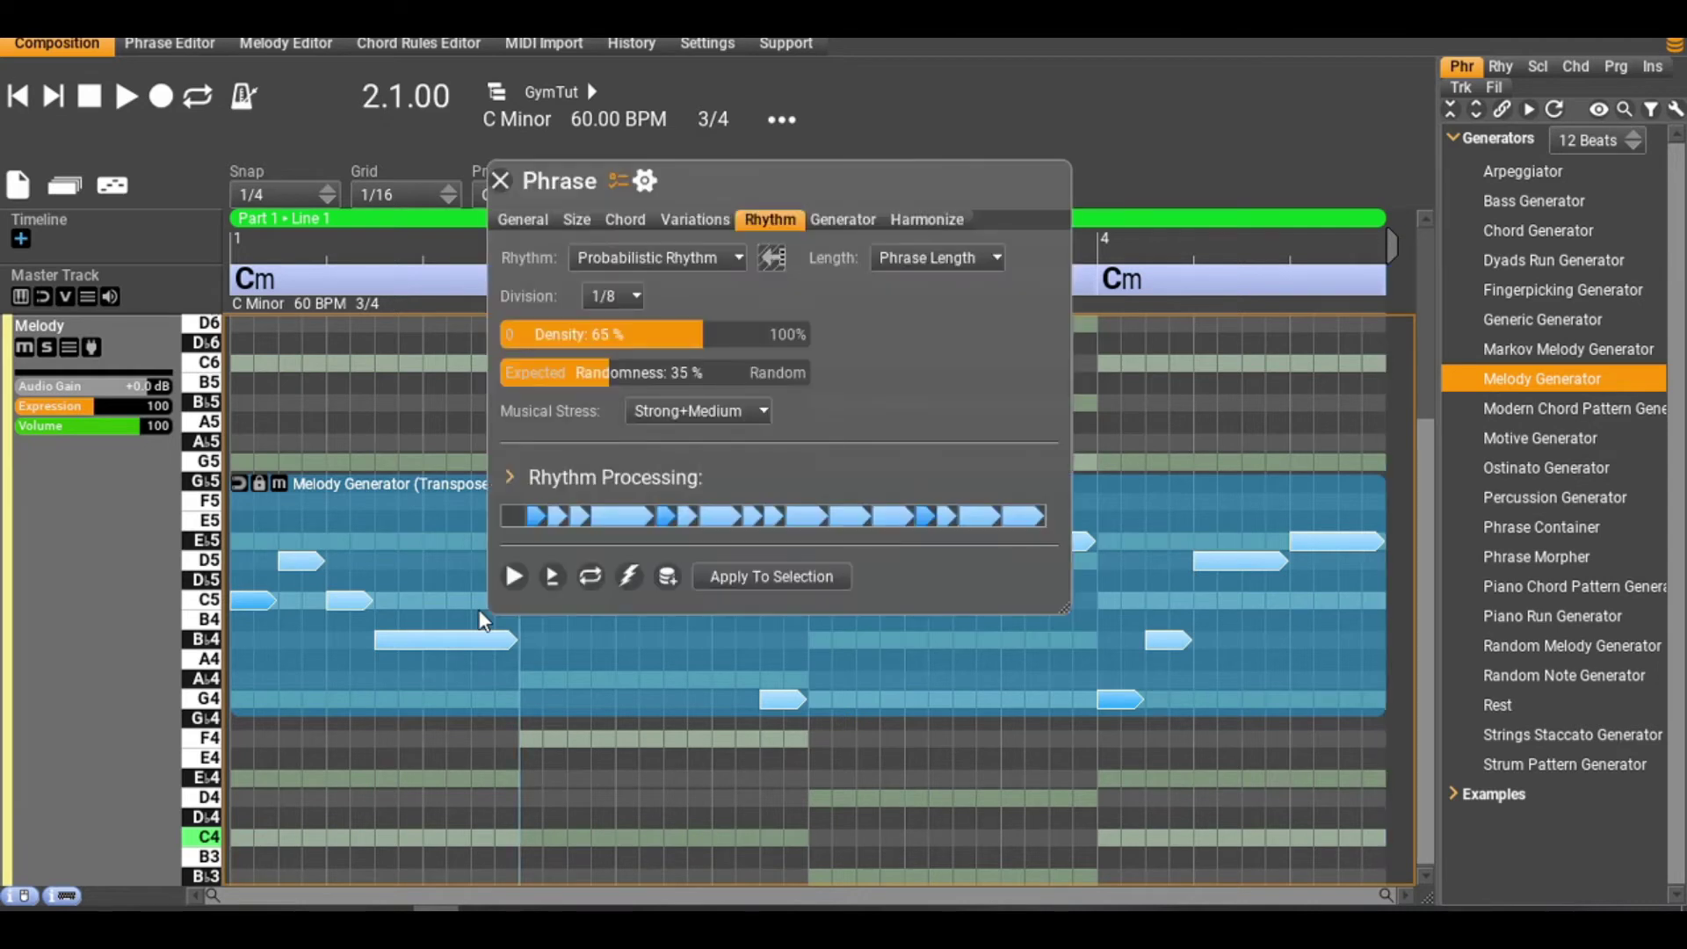
{"action": "left_click", "coordinate": [666, 253]}
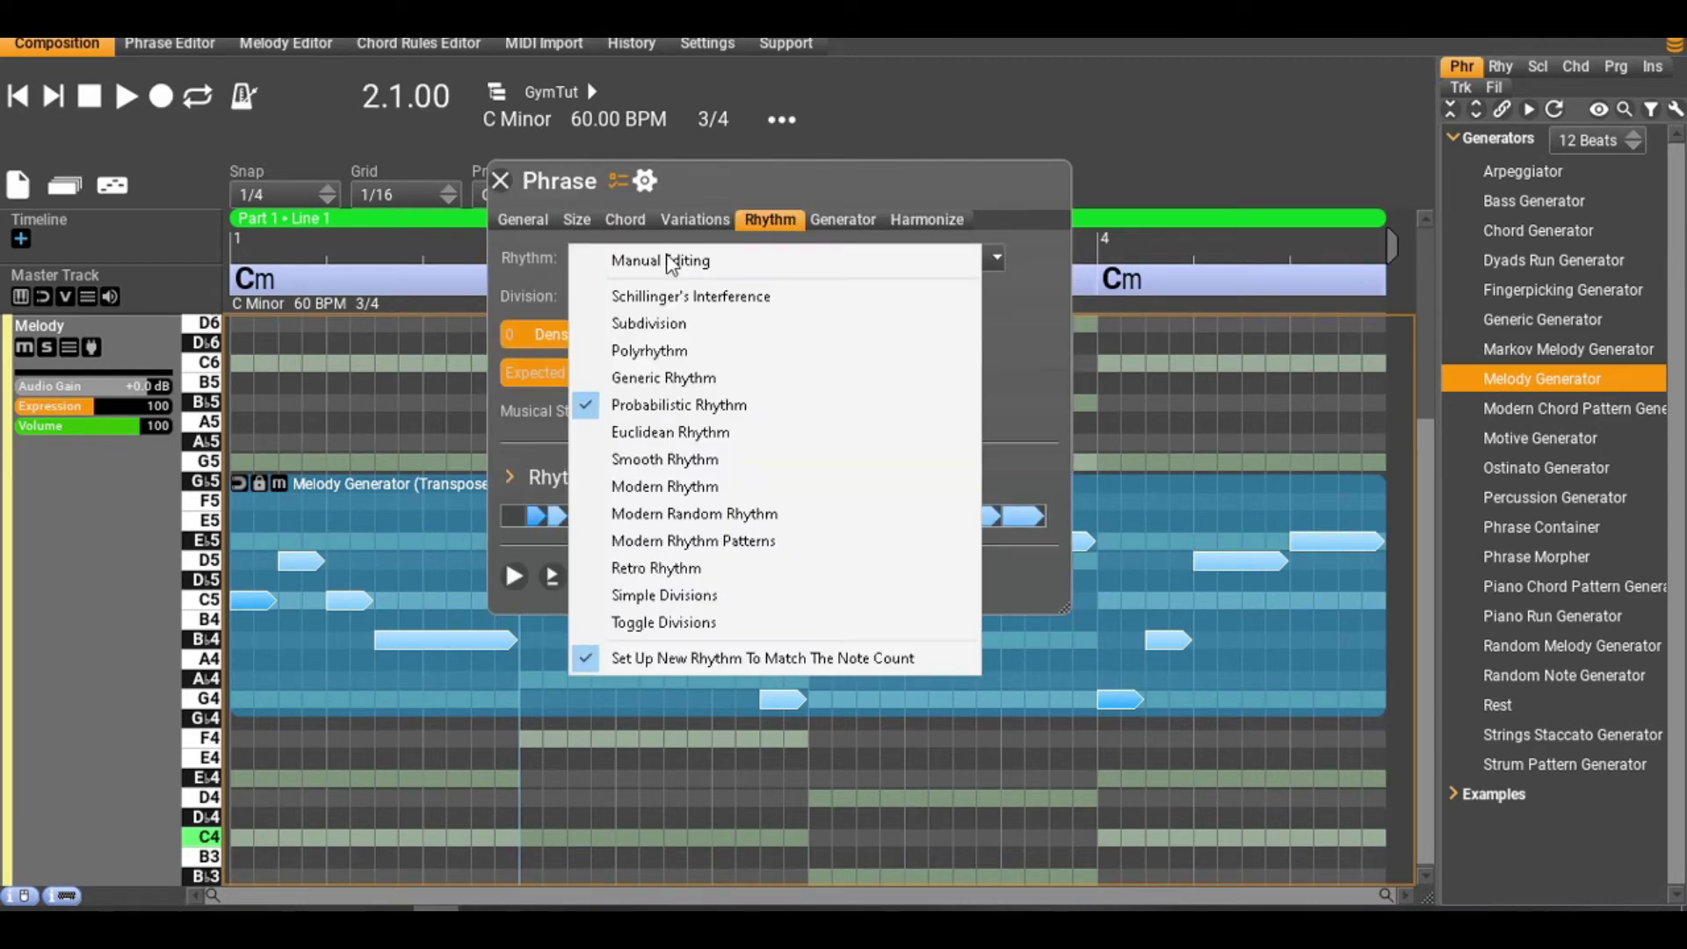
{"action": "left_click", "coordinate": [667, 254]}
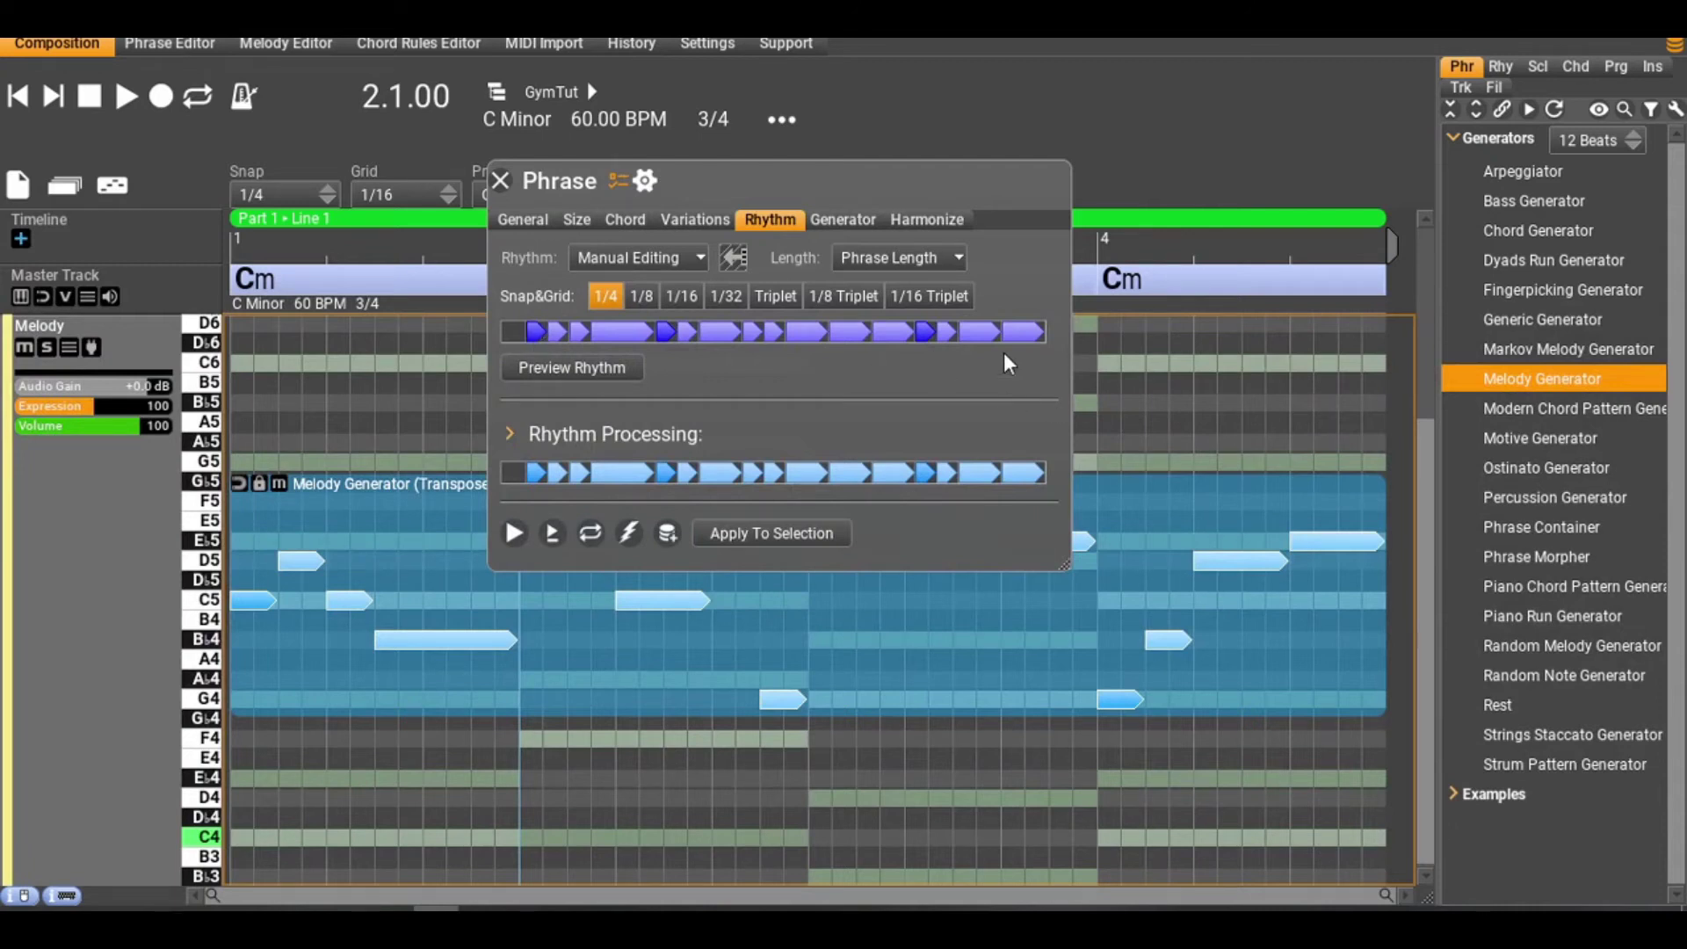
{"action": "left_click", "coordinate": [1019, 330]}
{"action": "left_click", "coordinate": [536, 334]}
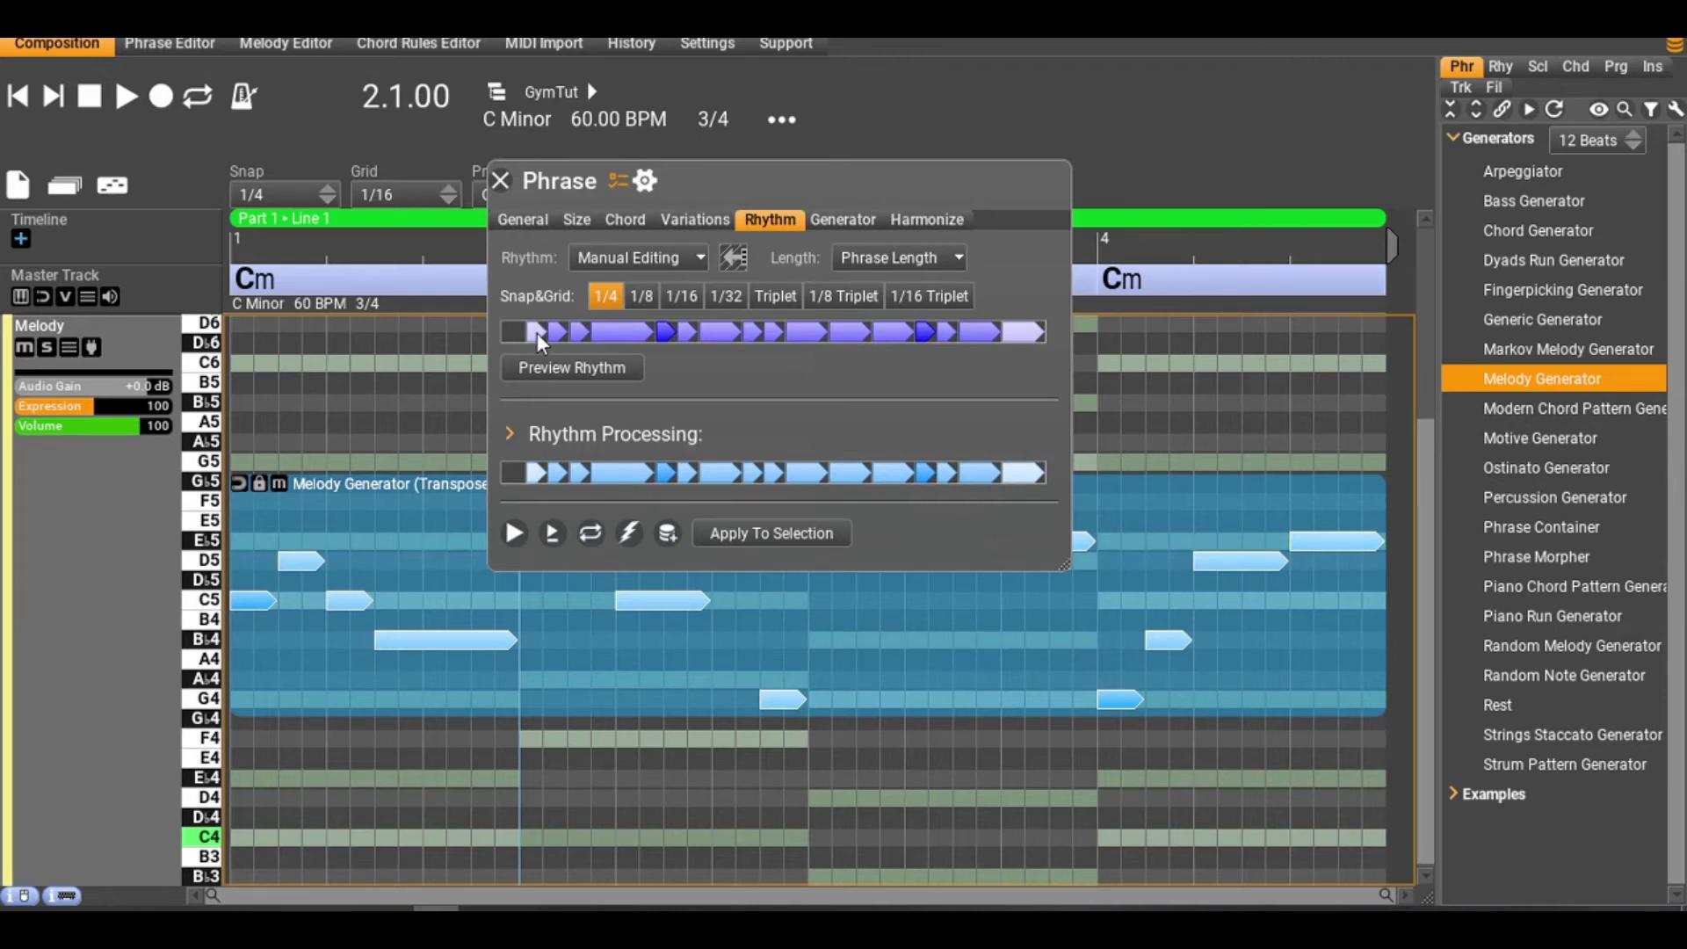
{"action": "left_click", "coordinate": [540, 330]}
{"action": "left_click", "coordinate": [561, 334]}
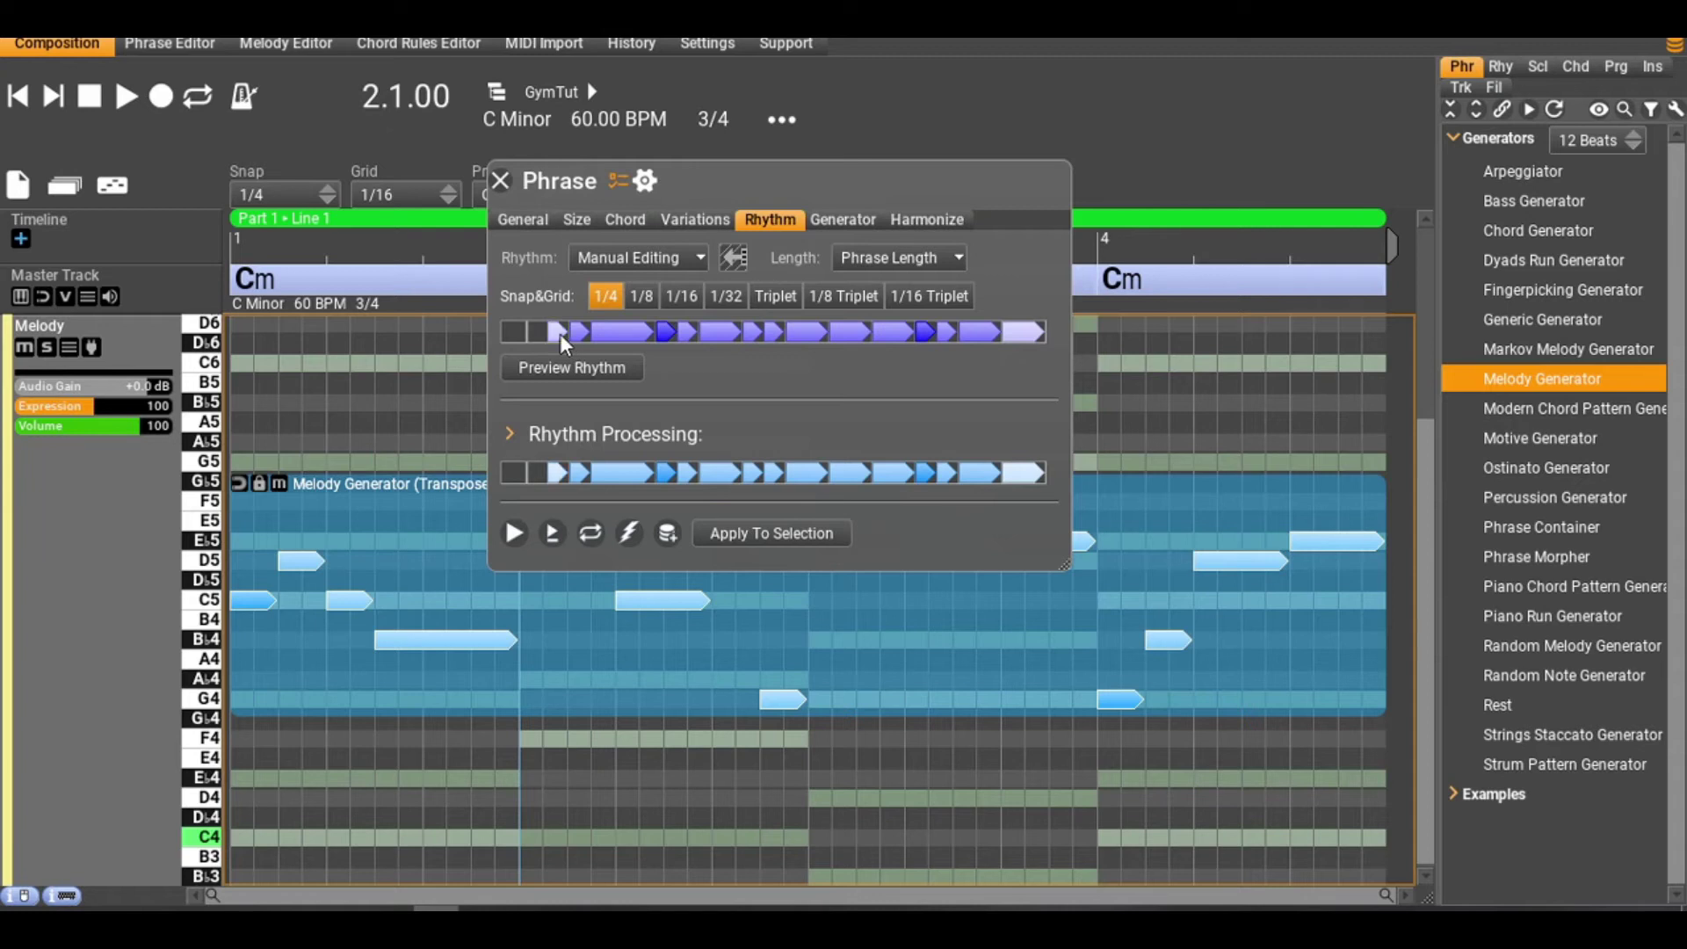
{"action": "left_click", "coordinate": [610, 331]}
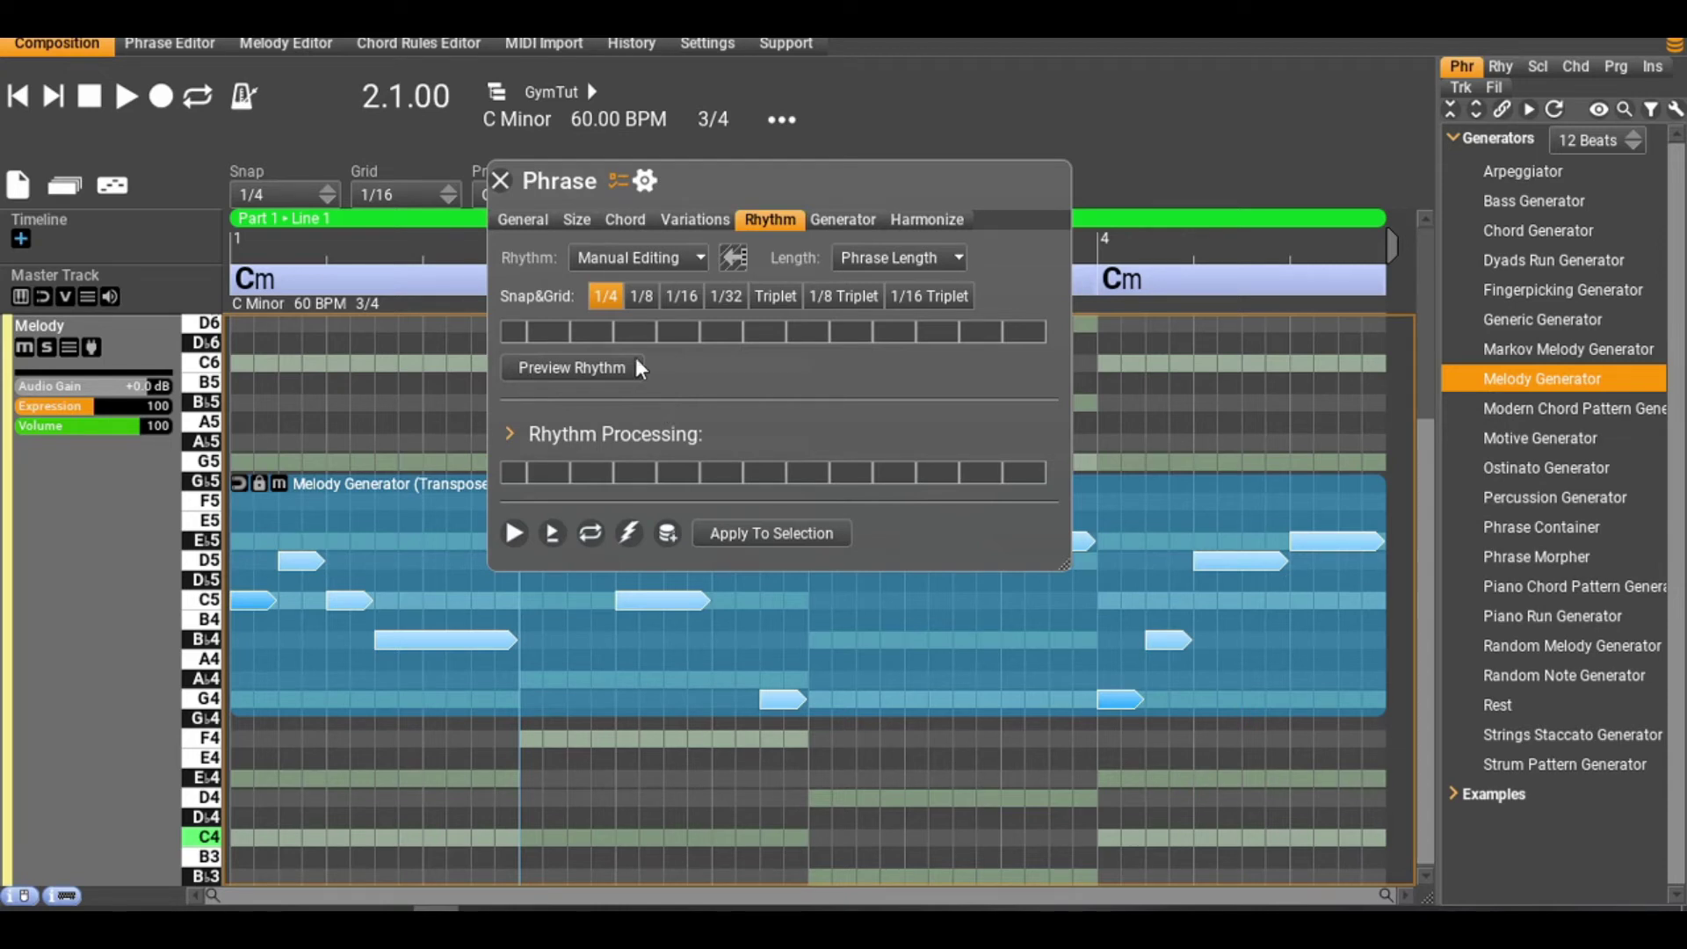
Enter eight quarter notes from beat 2 of bar 1 and a three-beat note in bar 4, and apply the rhythm to the selection.
{"action": "left_click", "coordinate": [584, 332]}
{"action": "left_click", "coordinate": [635, 334]}
{"action": "left_click", "coordinate": [678, 332]}
{"action": "left_click", "coordinate": [761, 332]}
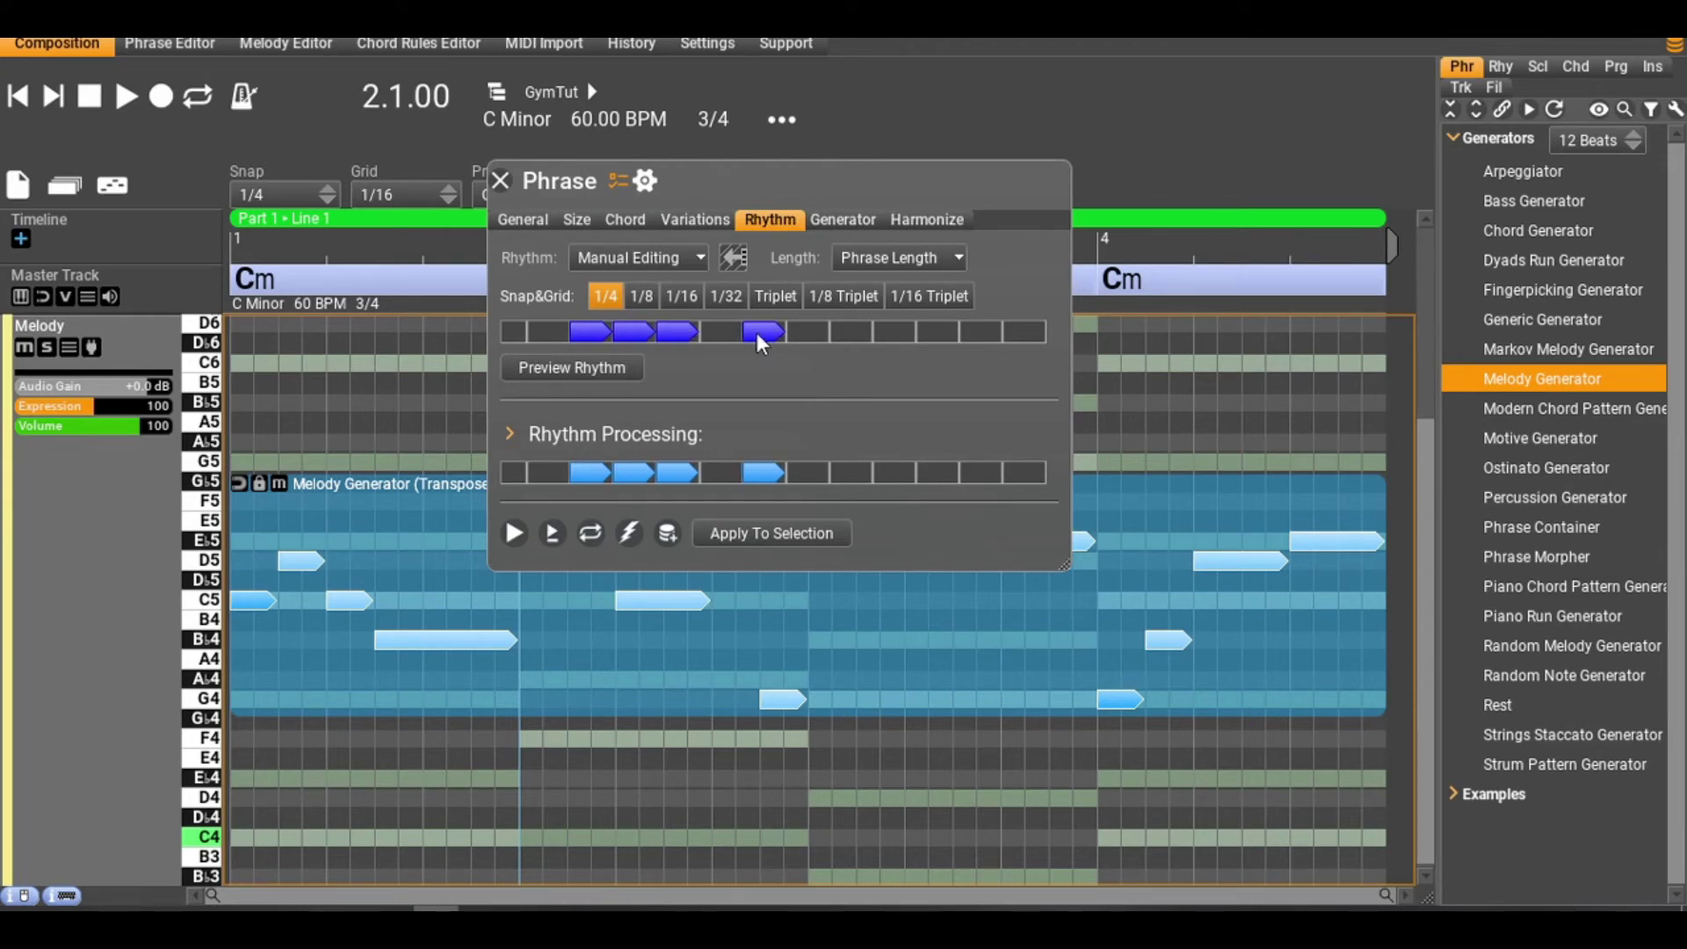
{"action": "left_click", "coordinate": [730, 333]}
{"action": "left_click", "coordinate": [805, 331]}
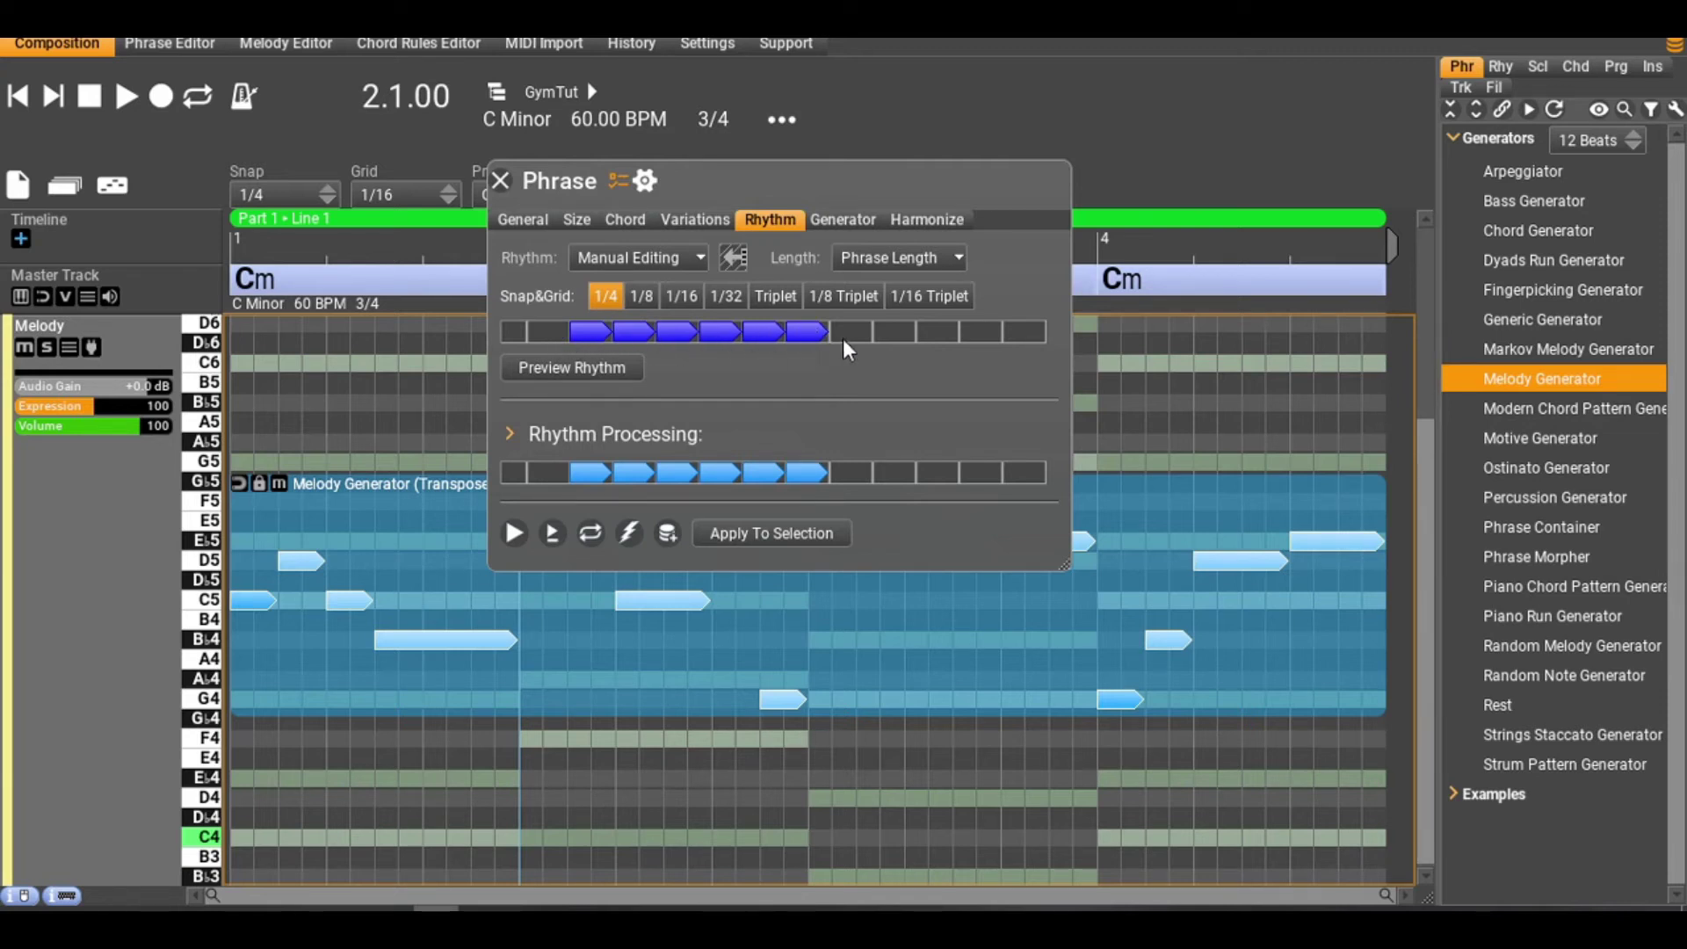
{"action": "left_click", "coordinate": [849, 332]}
{"action": "left_click", "coordinate": [889, 331]}
{"action": "left_click_drag", "start_coordinate": [928, 334], "coordinate": [1031, 336]}
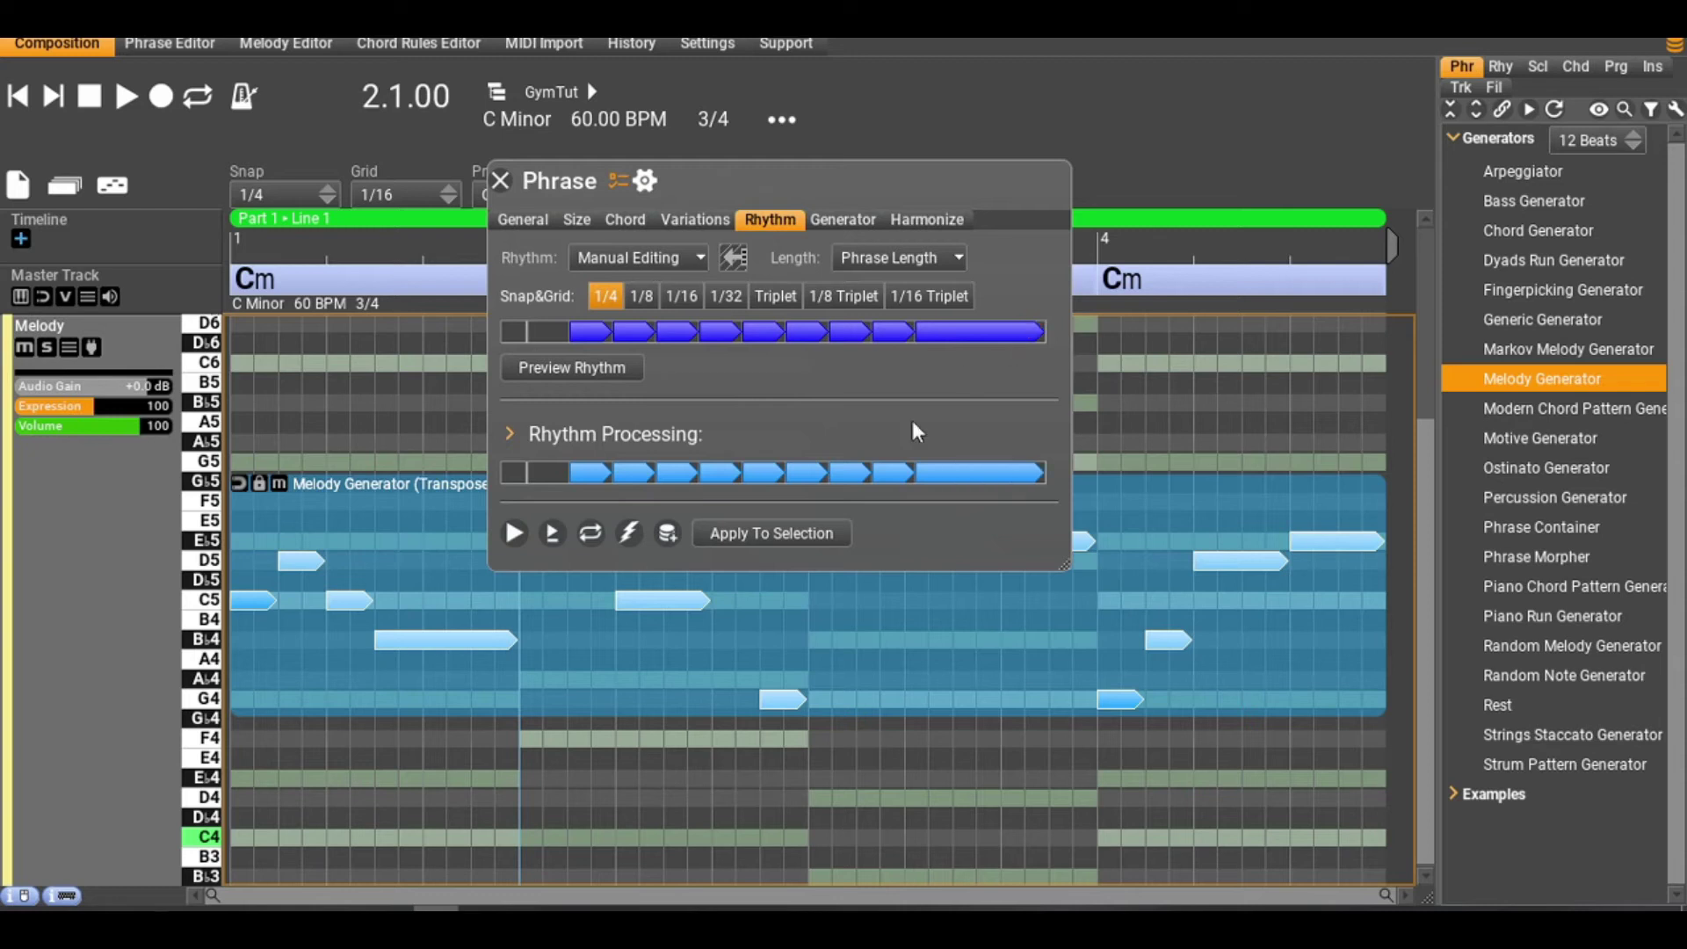
{"action": "left_click", "coordinate": [767, 533]}
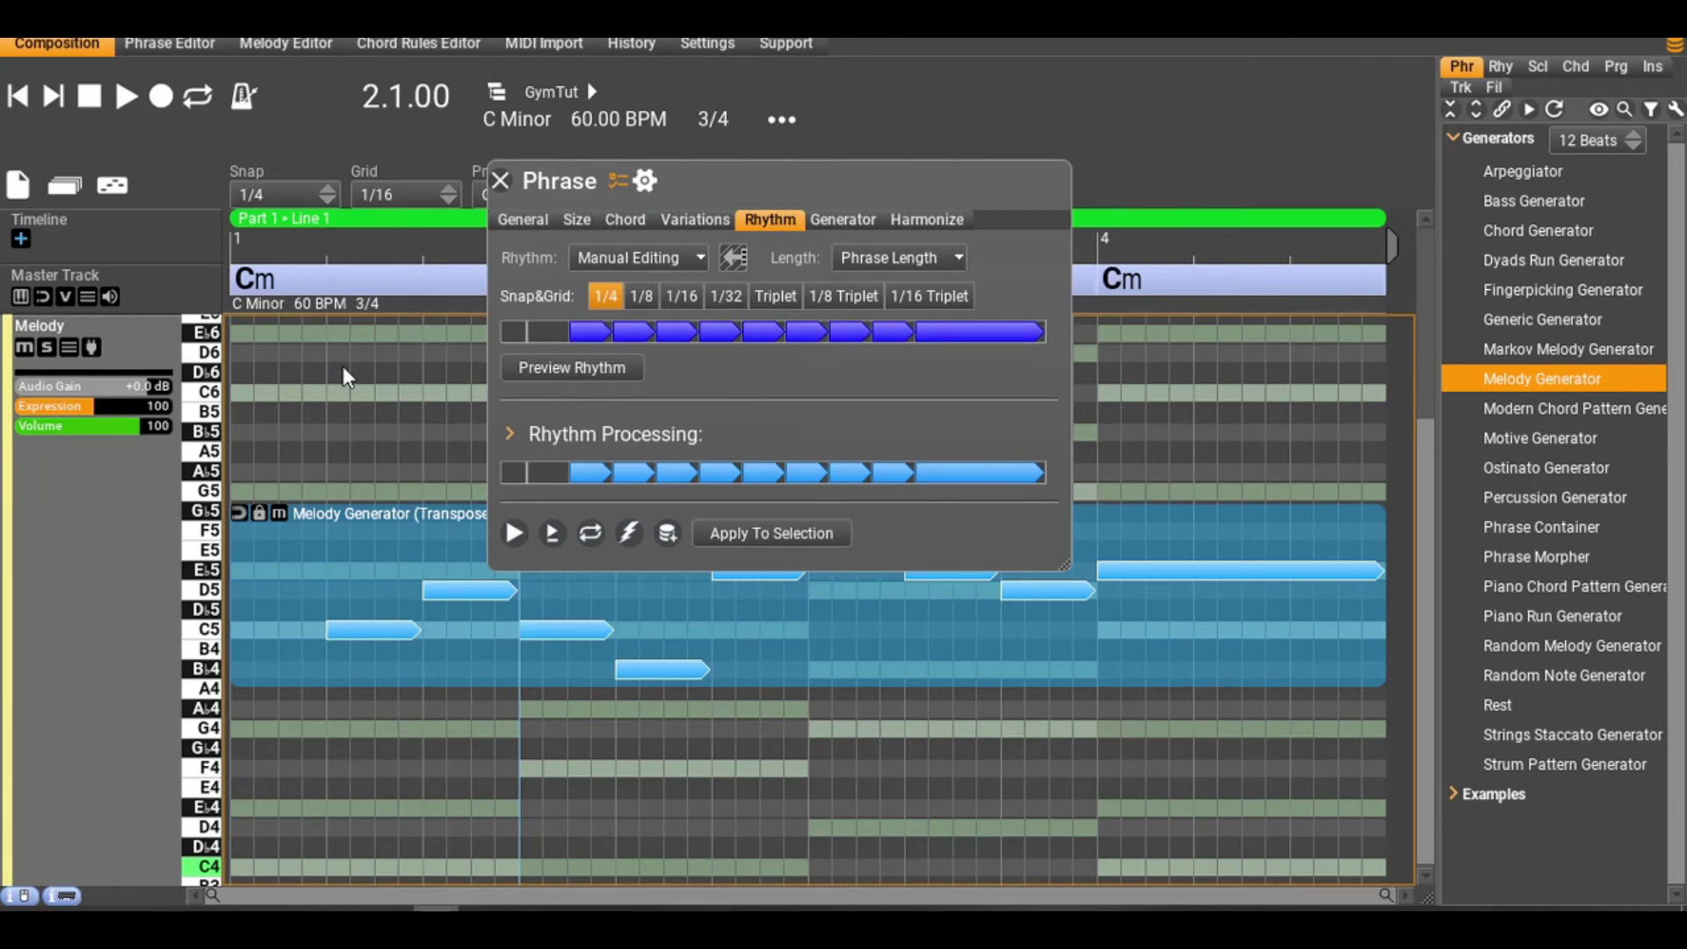
Close the phrase settings and play the composition from the start to hear the melody with its manual rhythm.
{"action": "left_click", "coordinate": [501, 181]}
{"action": "left_click", "coordinate": [18, 95]}
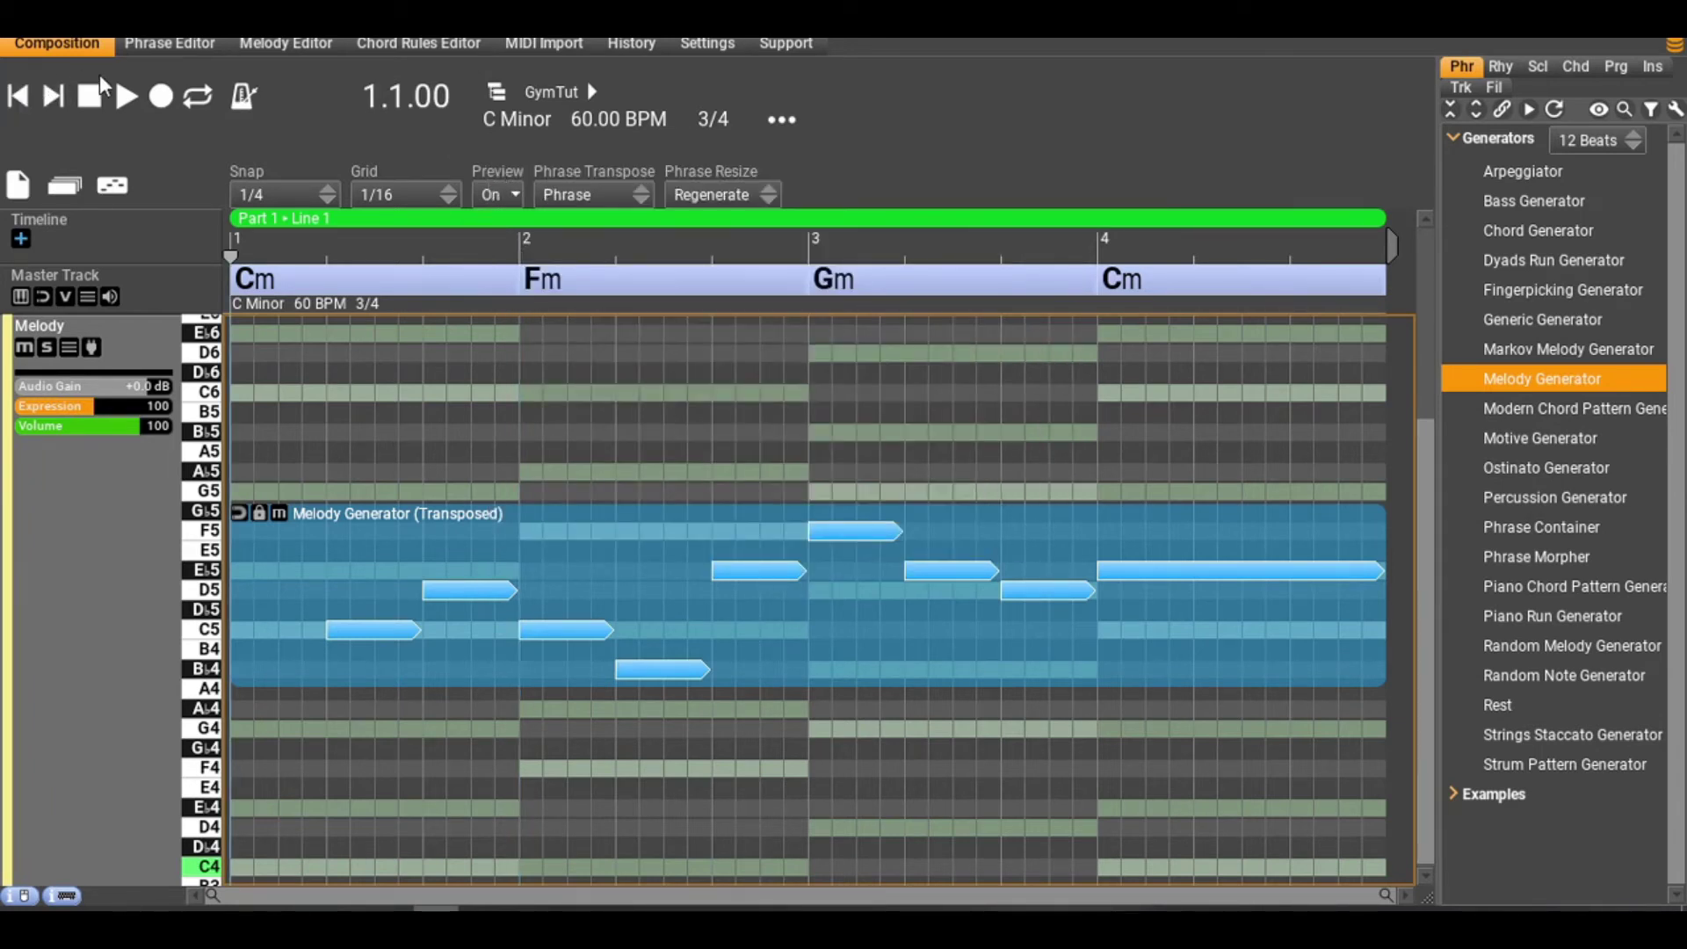
{"action": "left_click", "coordinate": [128, 96]}
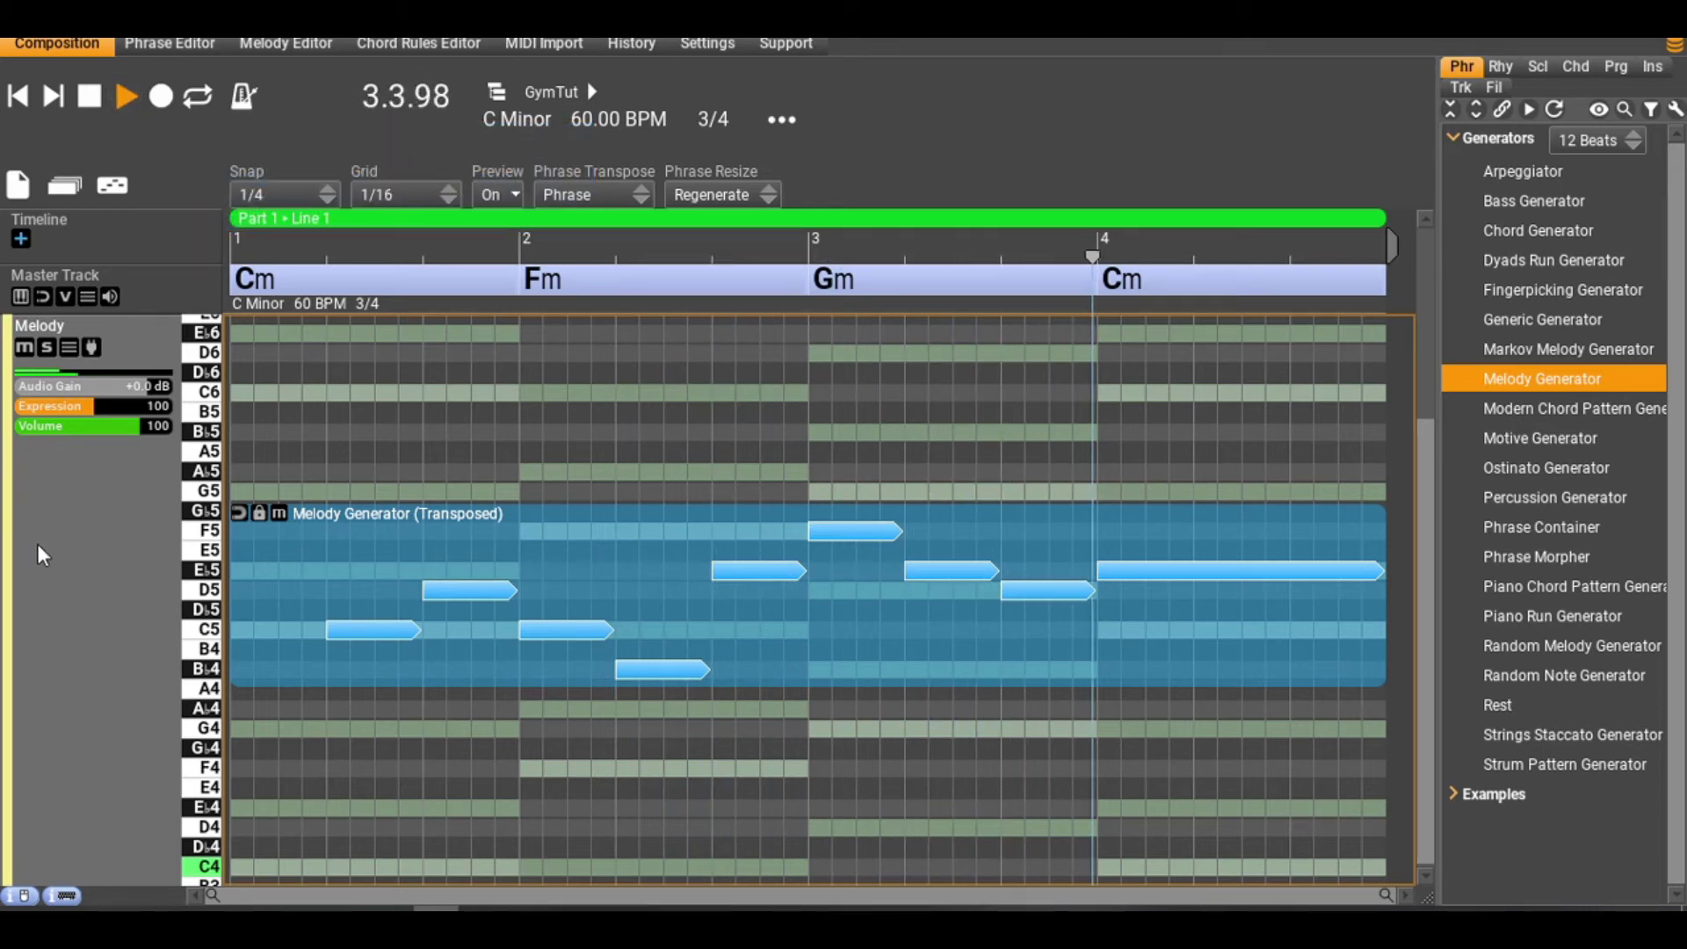
{"action": "left_click", "coordinate": [88, 98]}
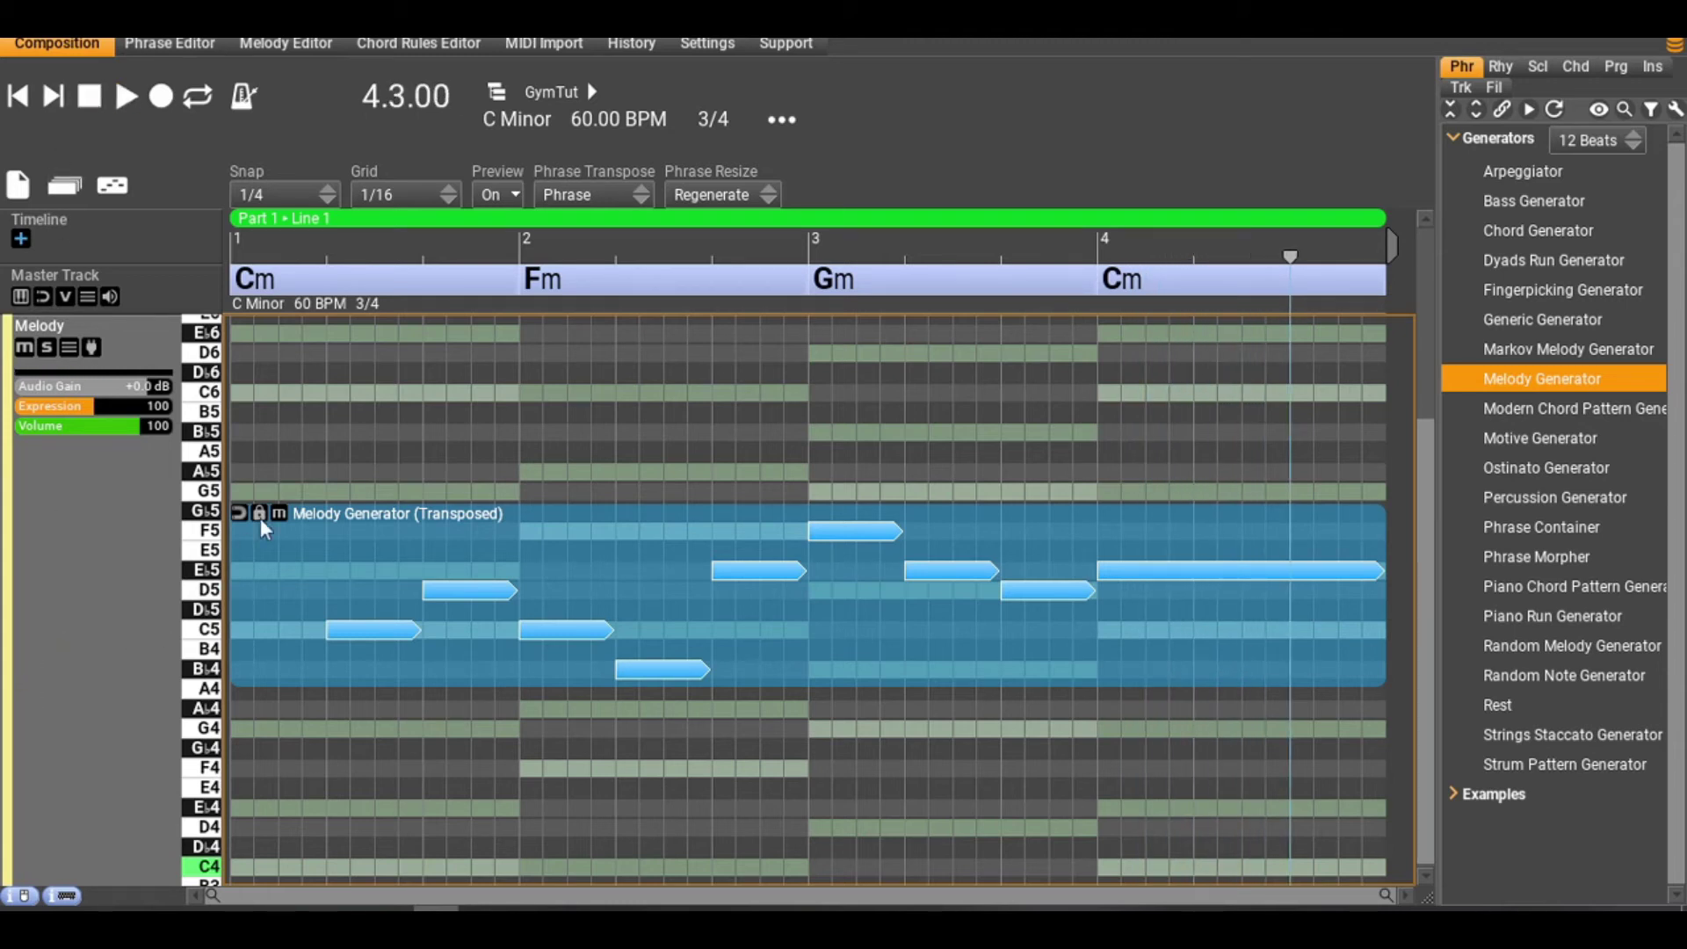
Set the melody phrase's first note to Chord Root Note (Tonic If Chord Is Tonic) and last note to Near To Middle Scale Note in Note Range.
{"action": "double_click", "coordinate": [478, 624]}
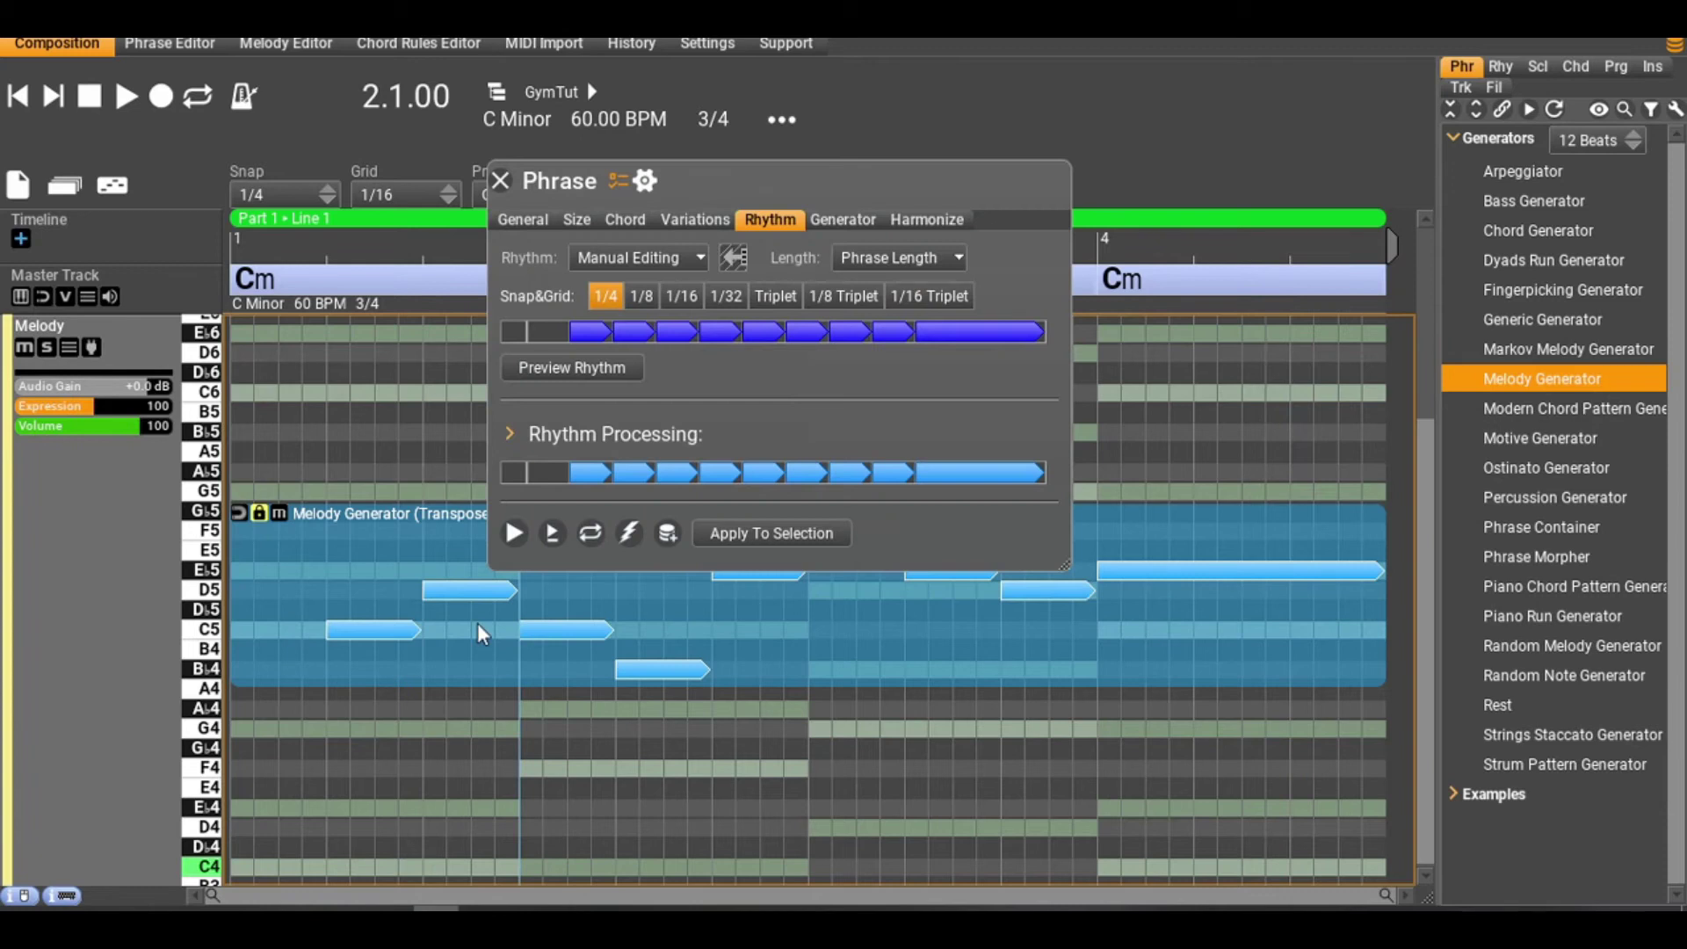
{"action": "left_click", "coordinate": [825, 221]}
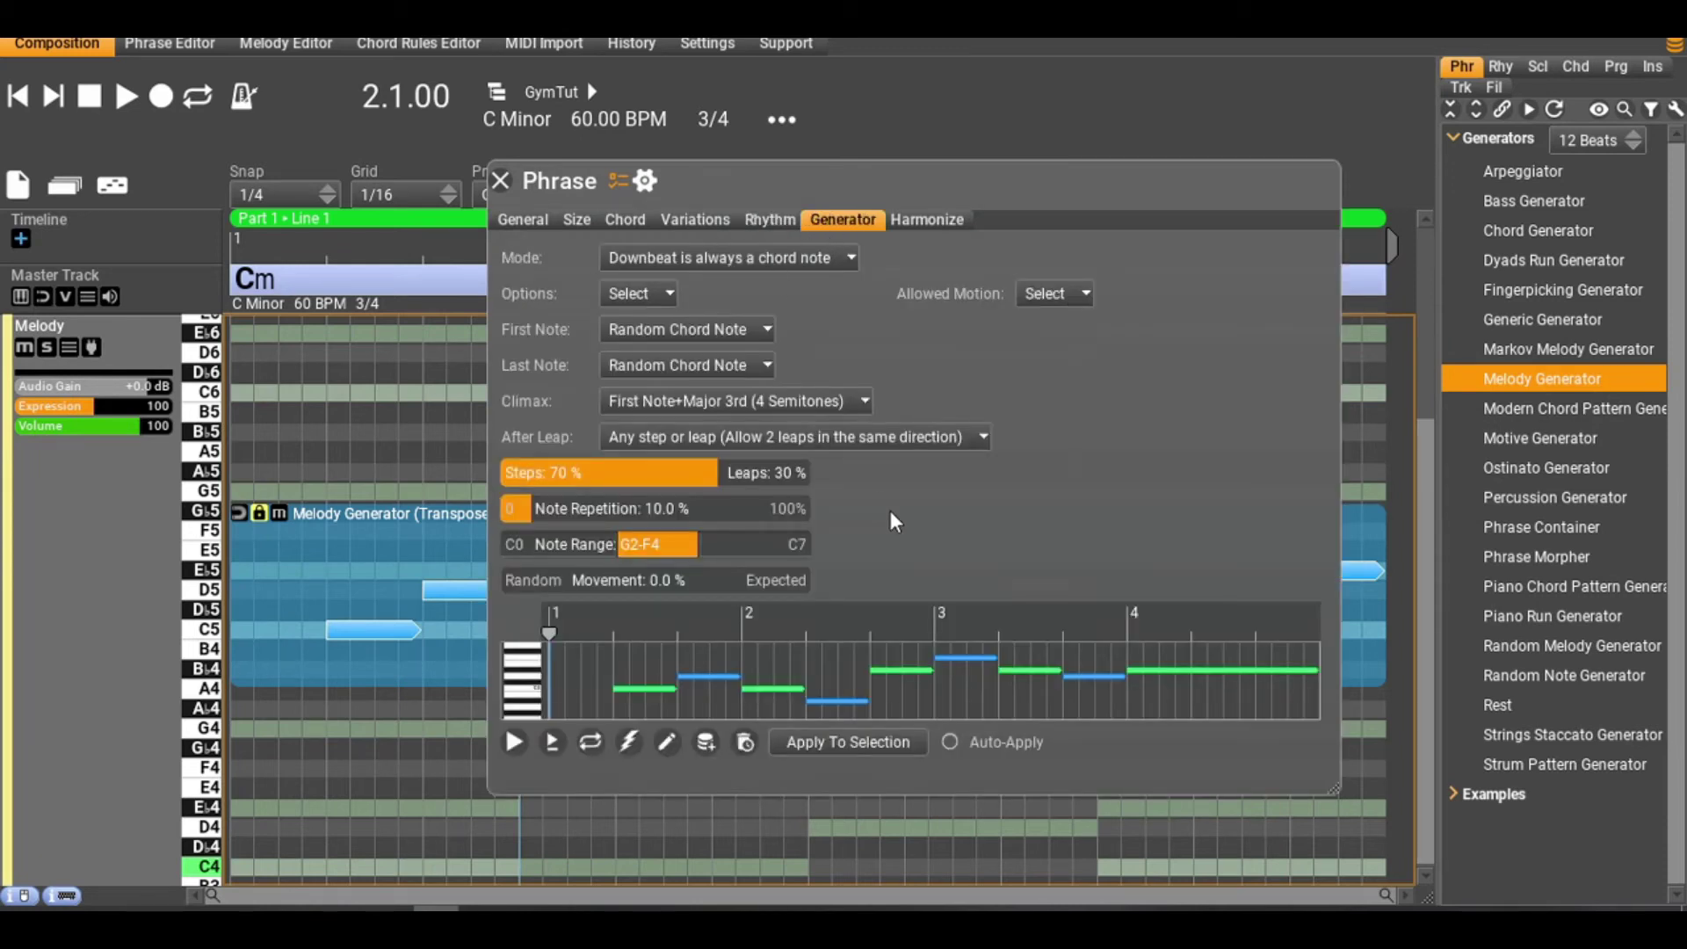
{"action": "left_click", "coordinate": [677, 329]}
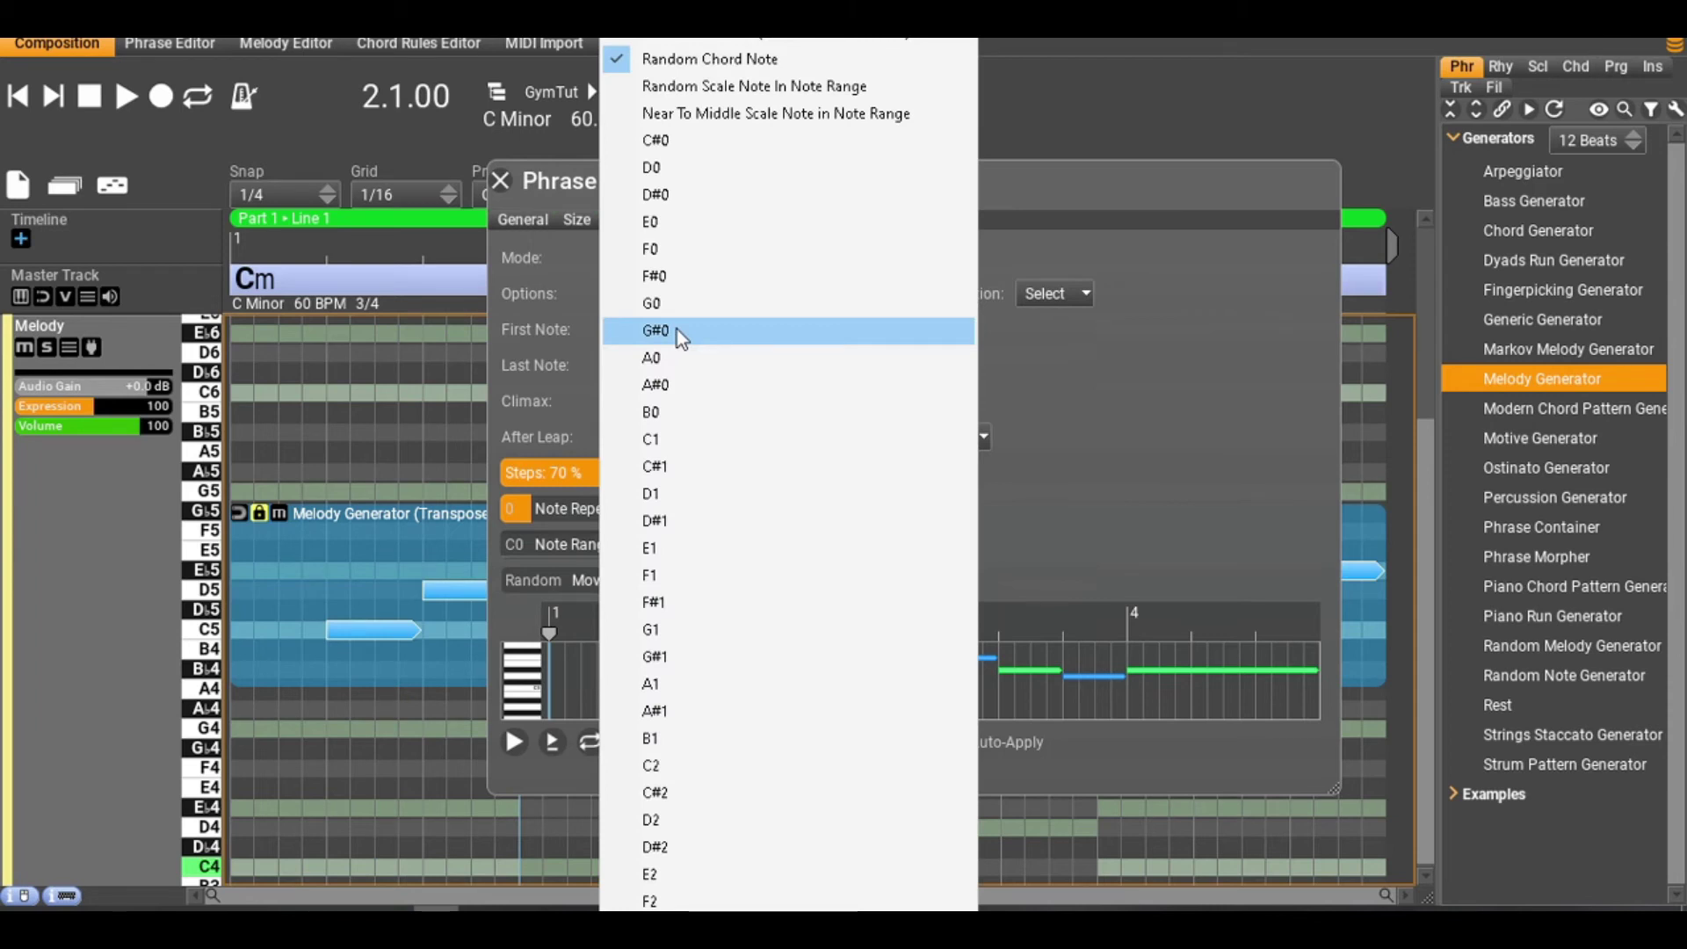
{"action": "left_click", "coordinate": [737, 44]}
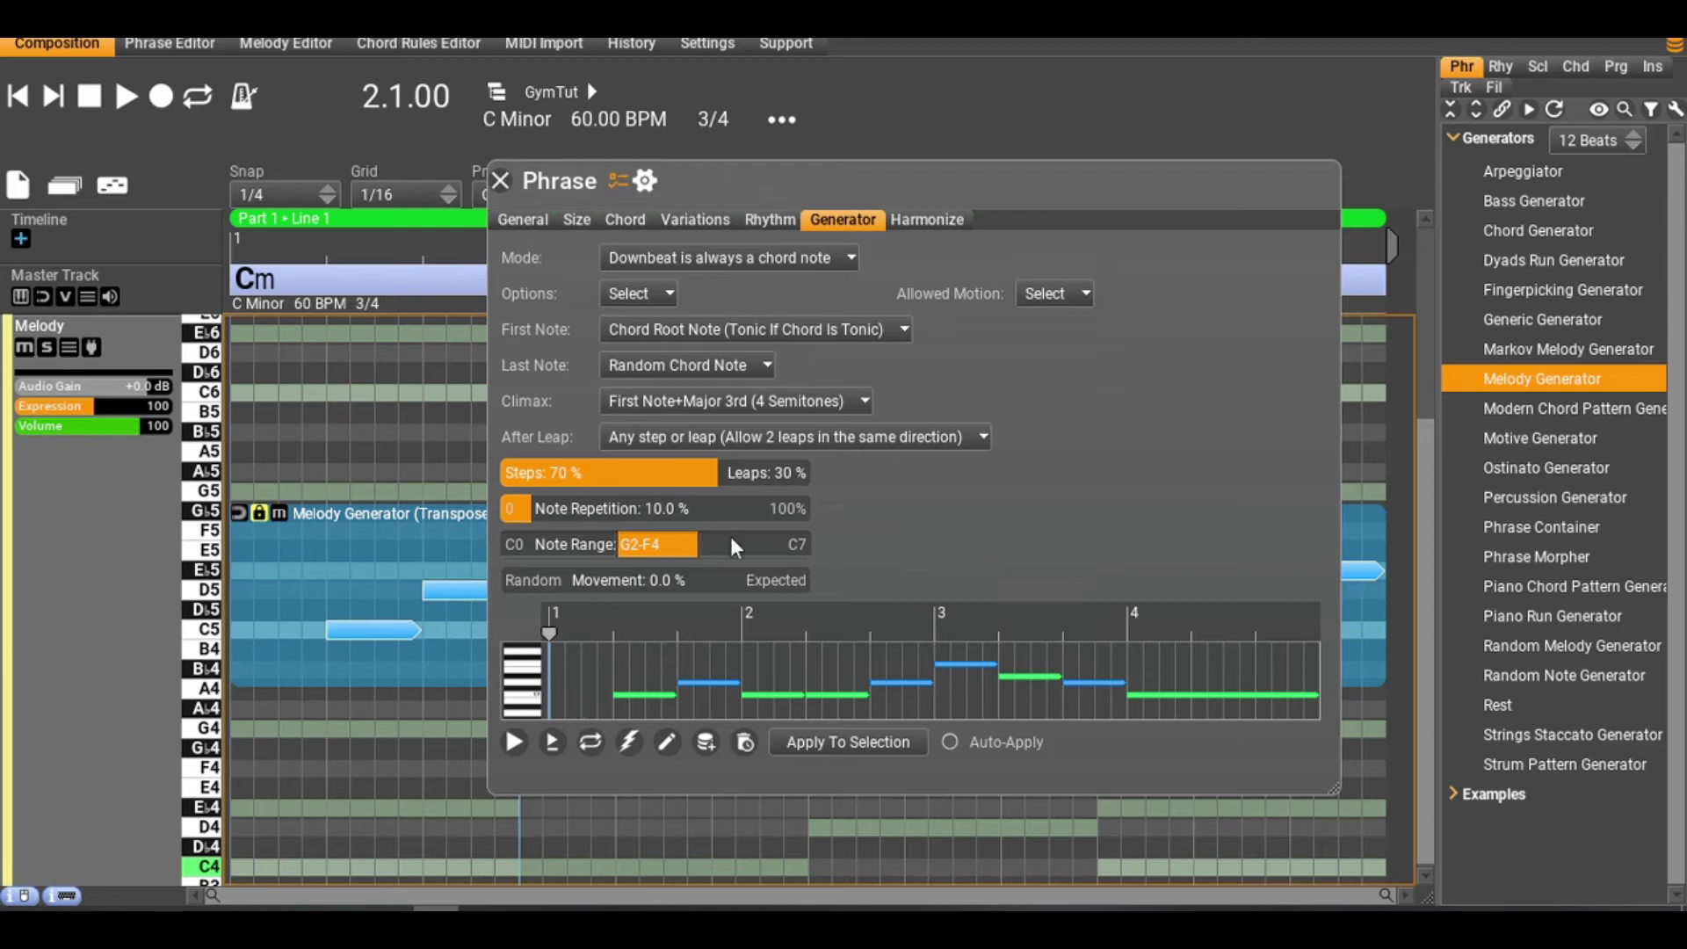
{"action": "left_click", "coordinate": [690, 374]}
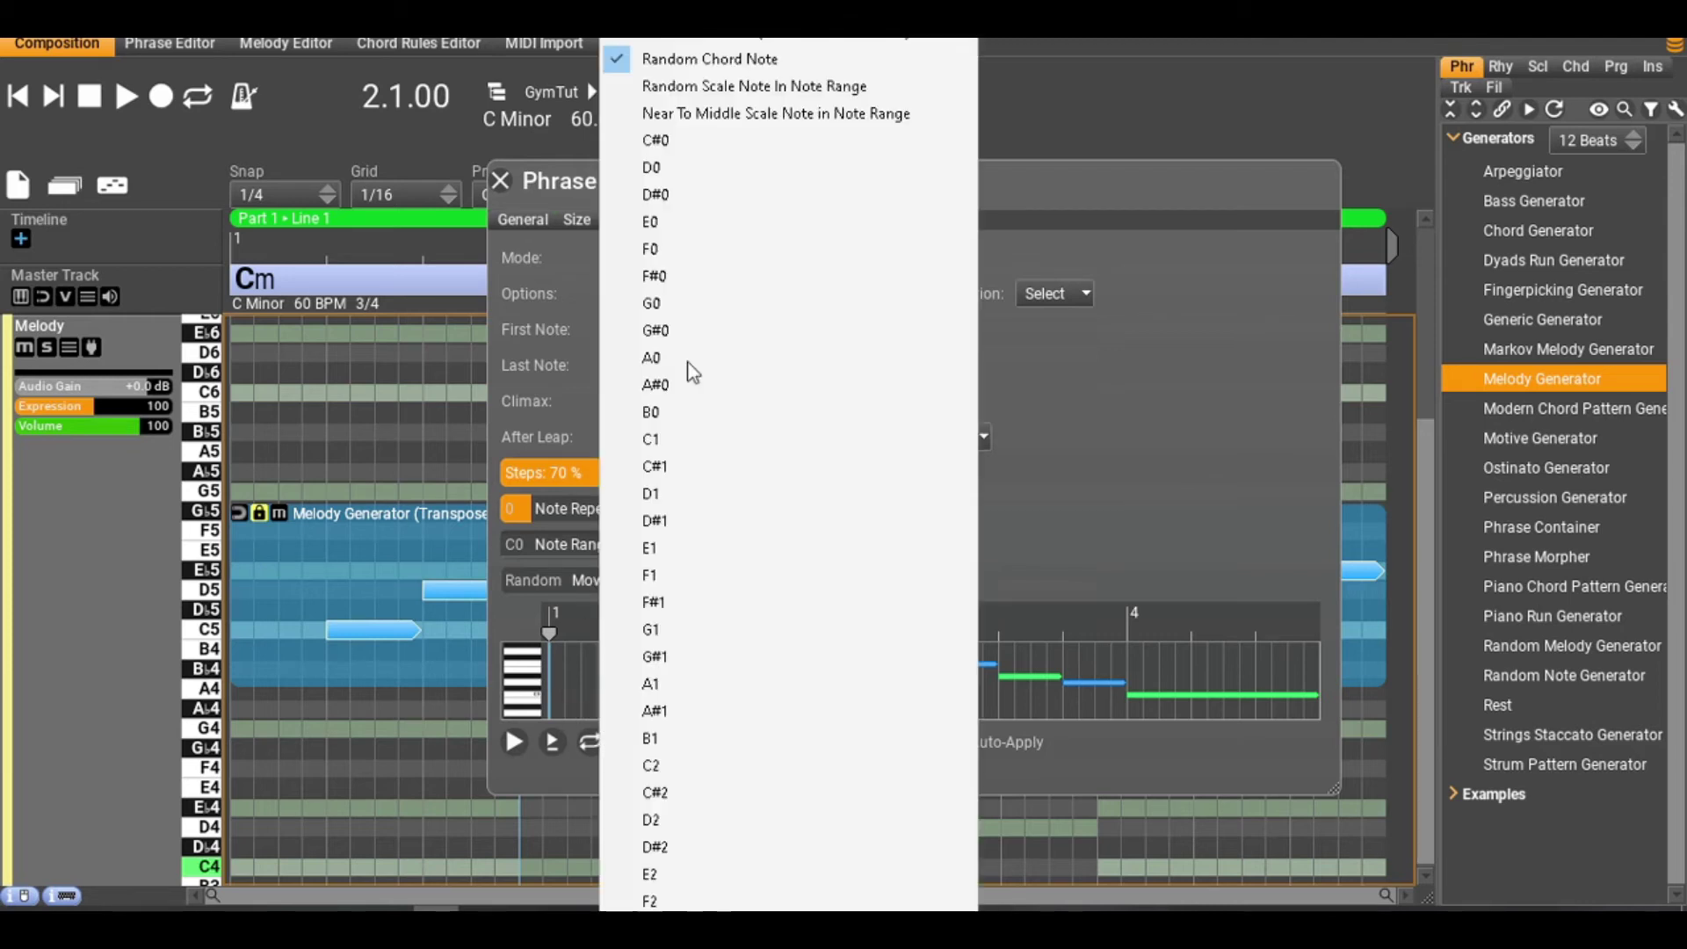
{"action": "left_click", "coordinate": [859, 116]}
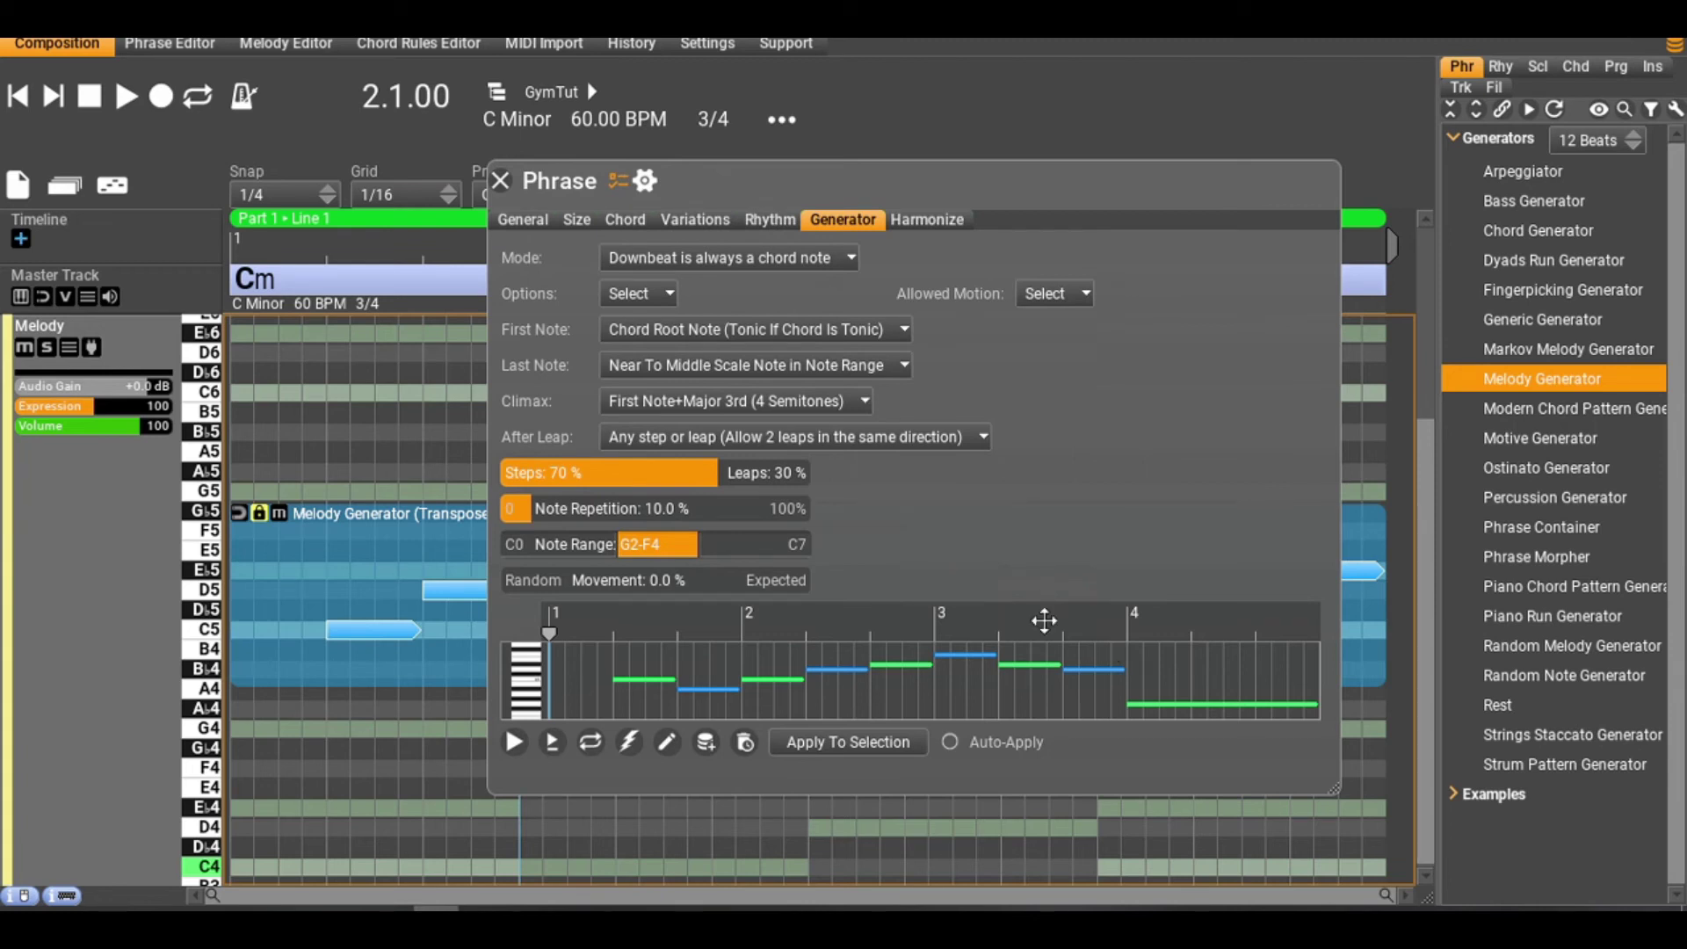
Set the melody's climax to First Note+Perfect 4th (5 Semitones), regenerate the notes and apply them to the selected phrase.
{"action": "left_click", "coordinate": [711, 405]}
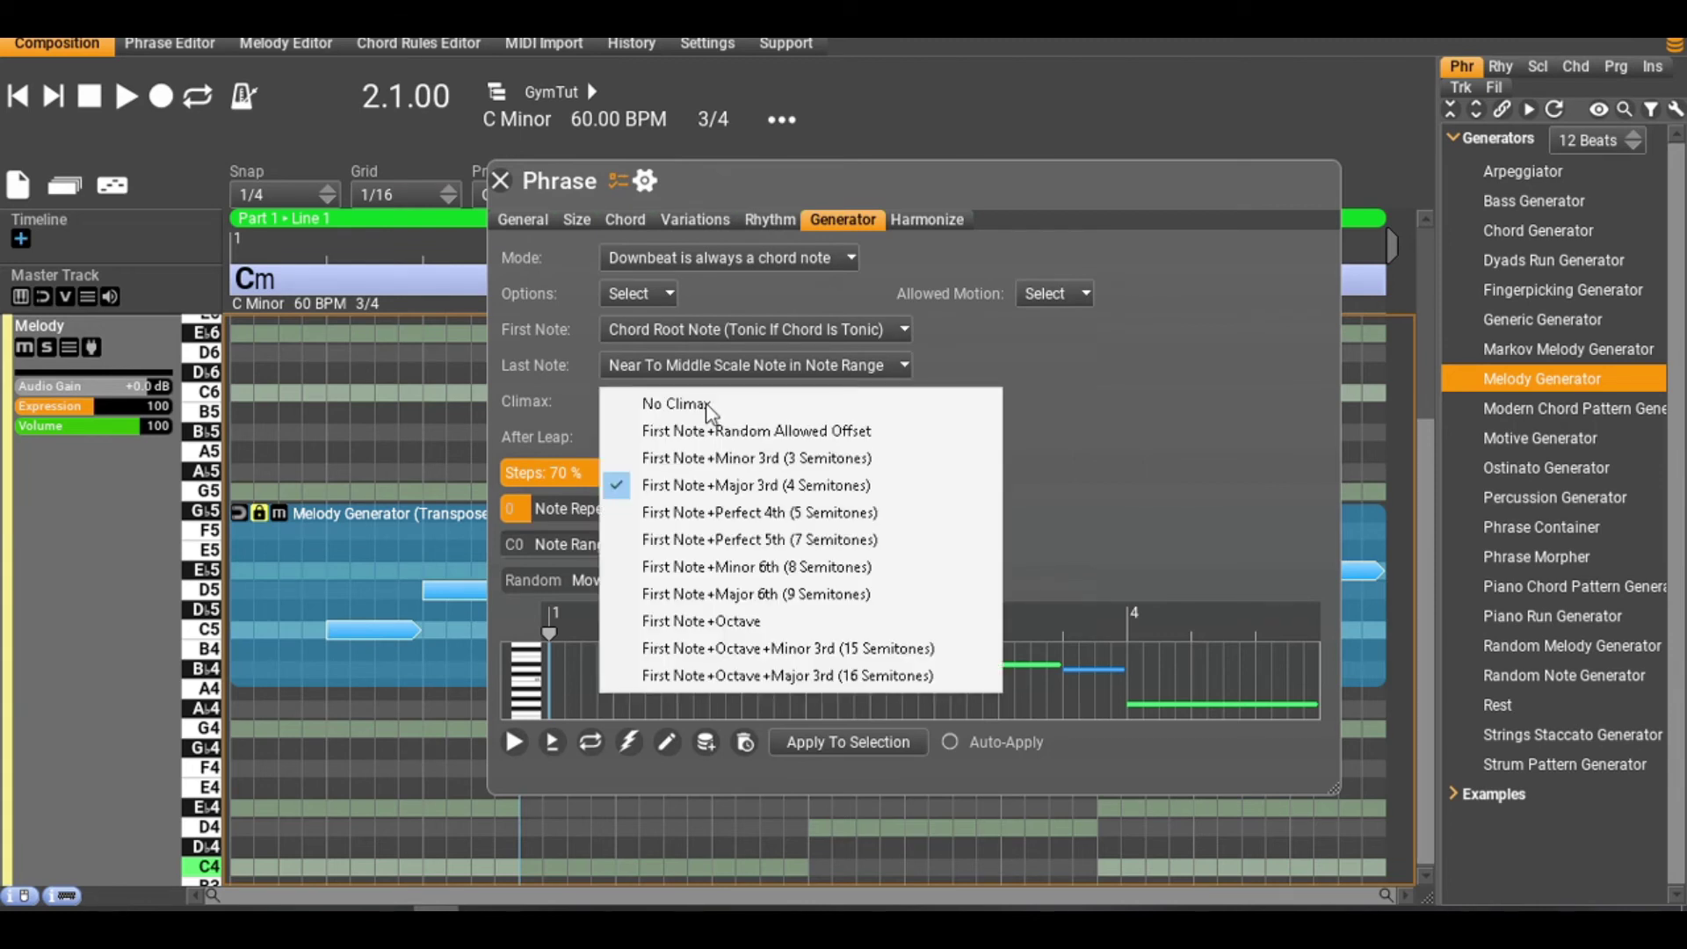
{"action": "left_click", "coordinate": [737, 514]}
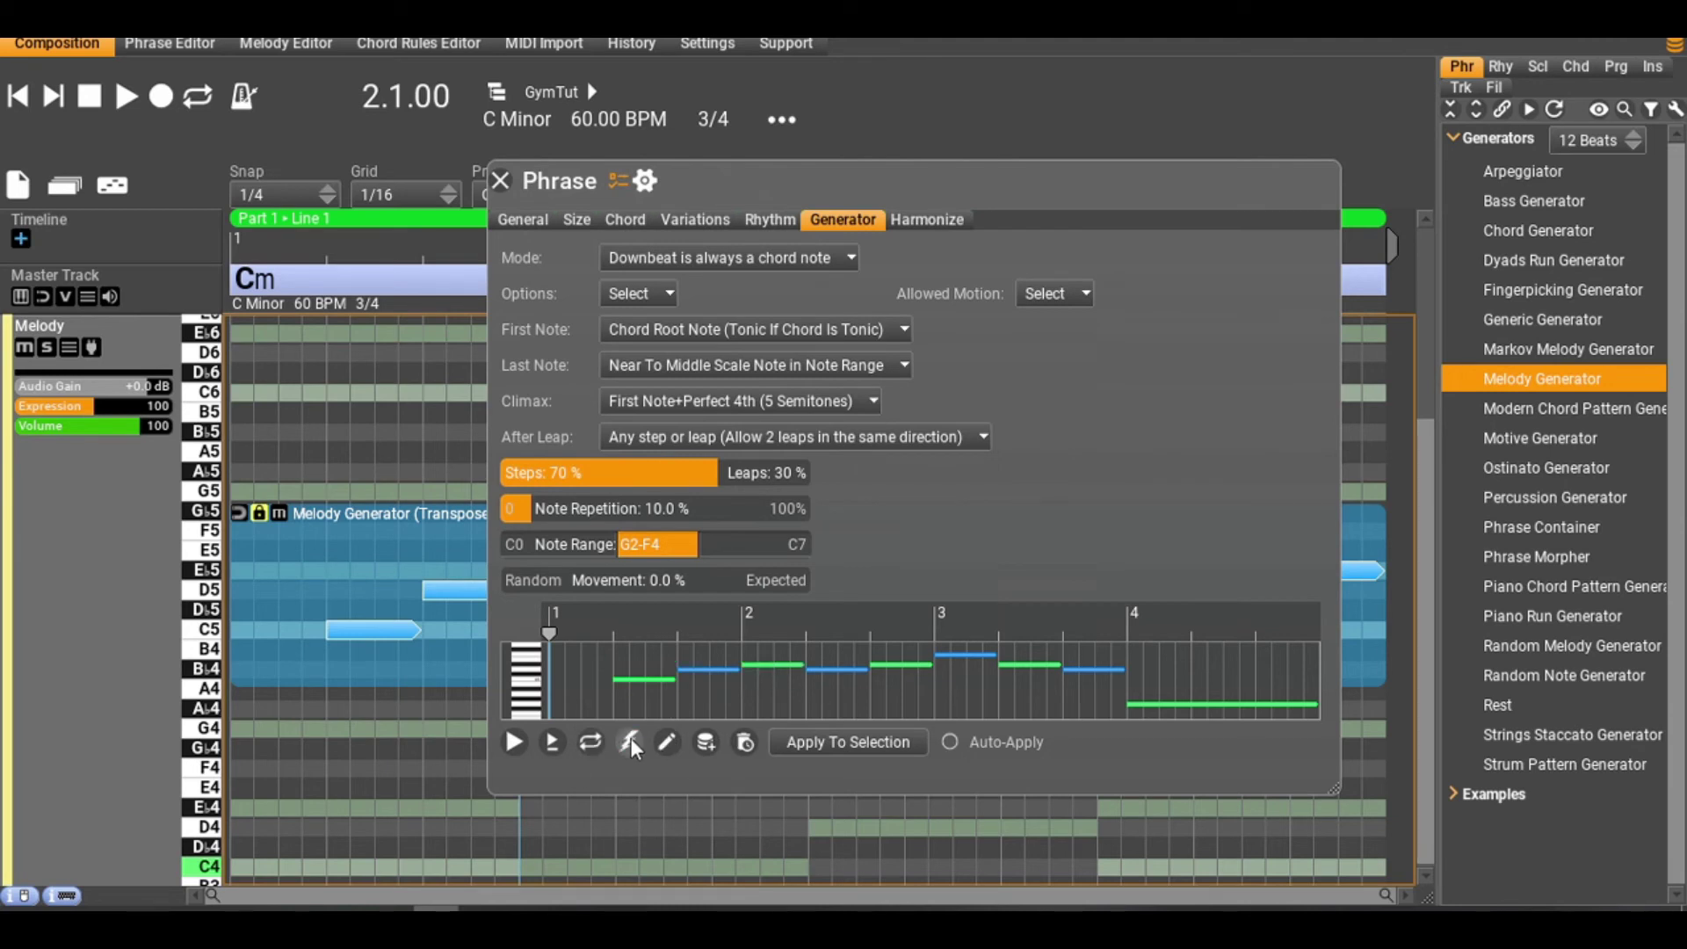
{"action": "left_click", "coordinate": [803, 747]}
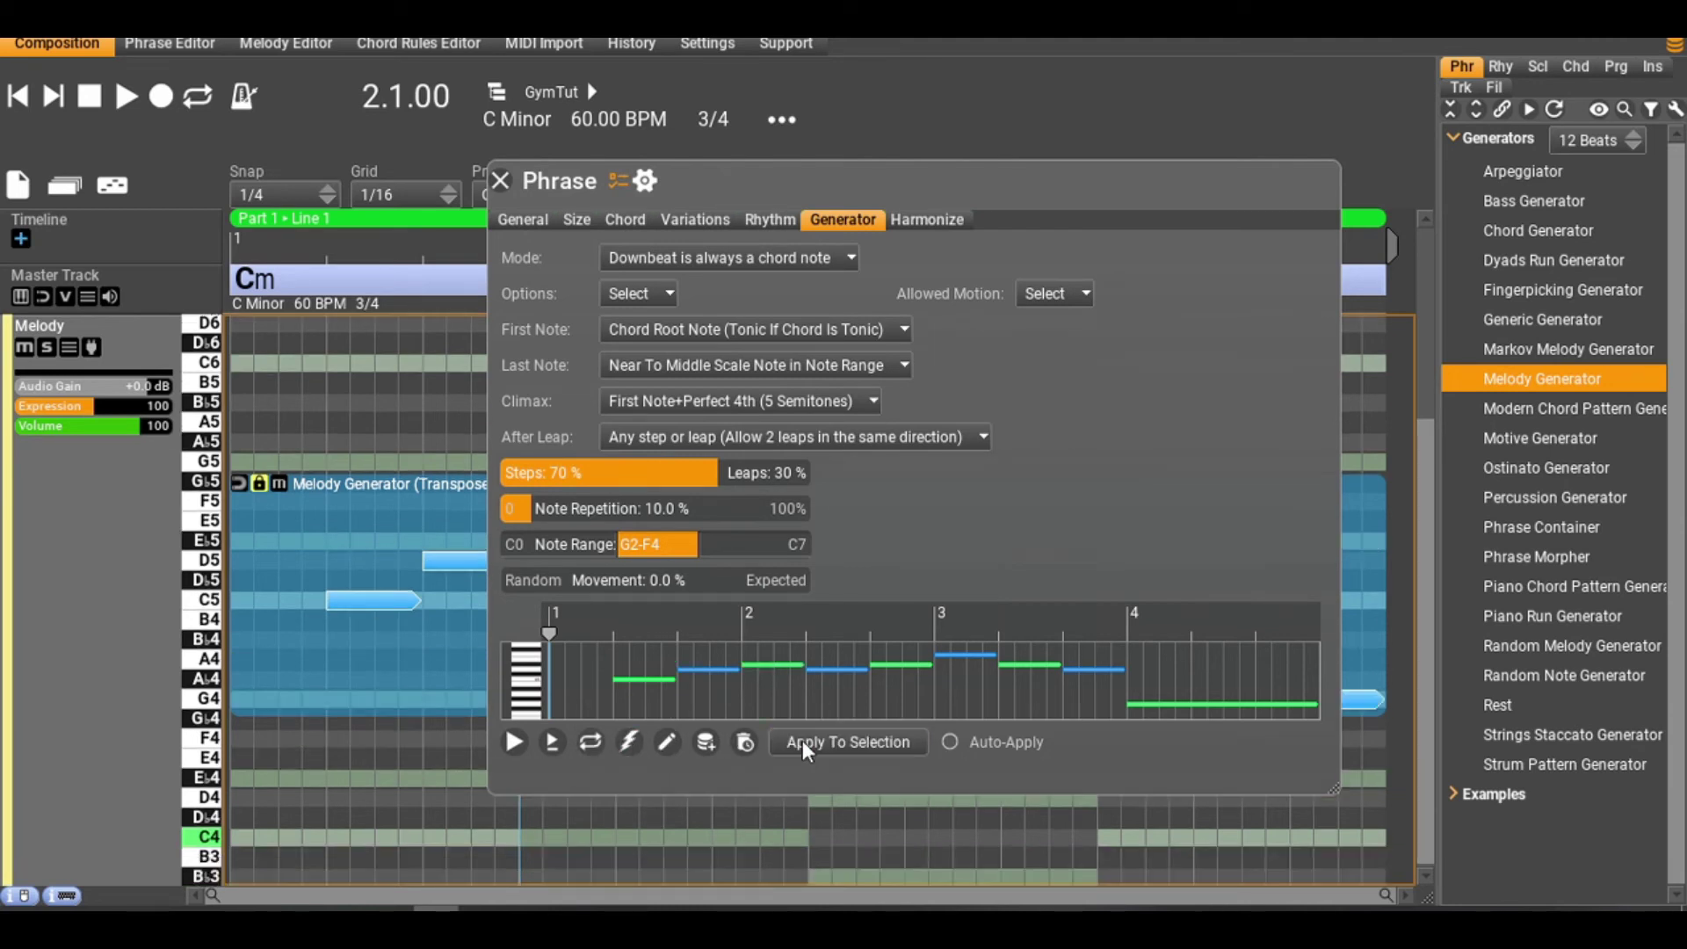
Play the composition from the start with the phrase settings moved off the Melody track, and close the phrase settings.
{"action": "left_click", "coordinate": [12, 101]}
{"action": "left_click", "coordinate": [126, 107]}
{"action": "left_click_drag", "start_coordinate": [735, 190], "coordinate": [770, 640]}
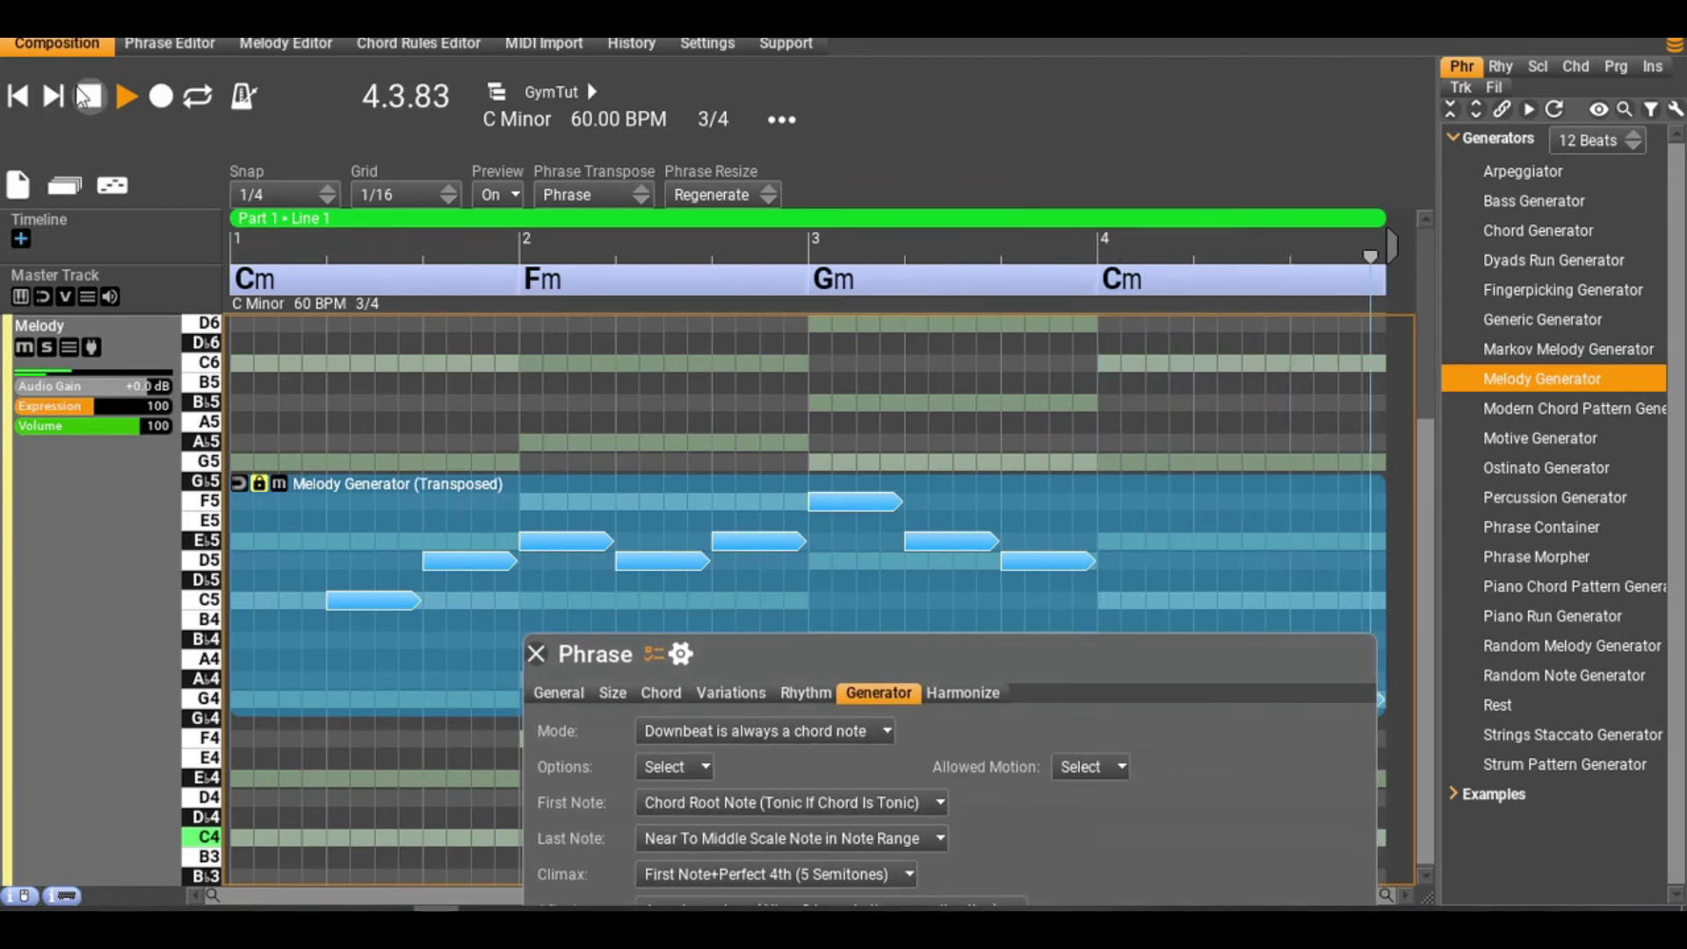
{"action": "scroll", "coordinate": [88, 545], "scroll_direction": "down", "scroll_amount": 2}
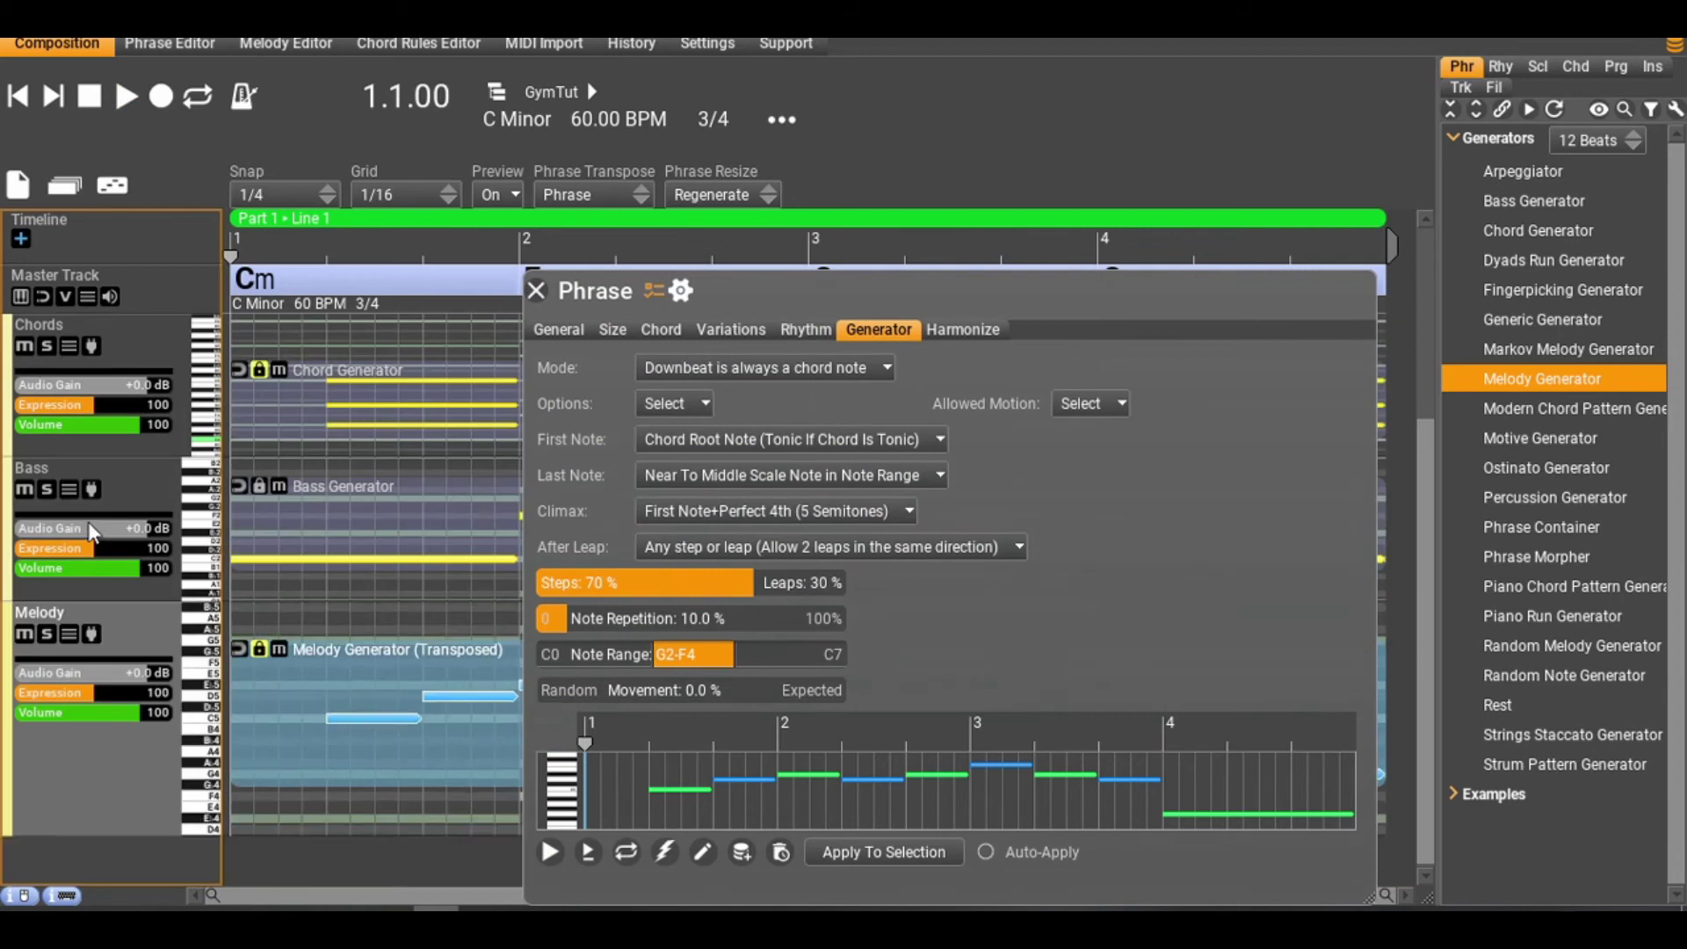
{"action": "left_click", "coordinate": [536, 291]}
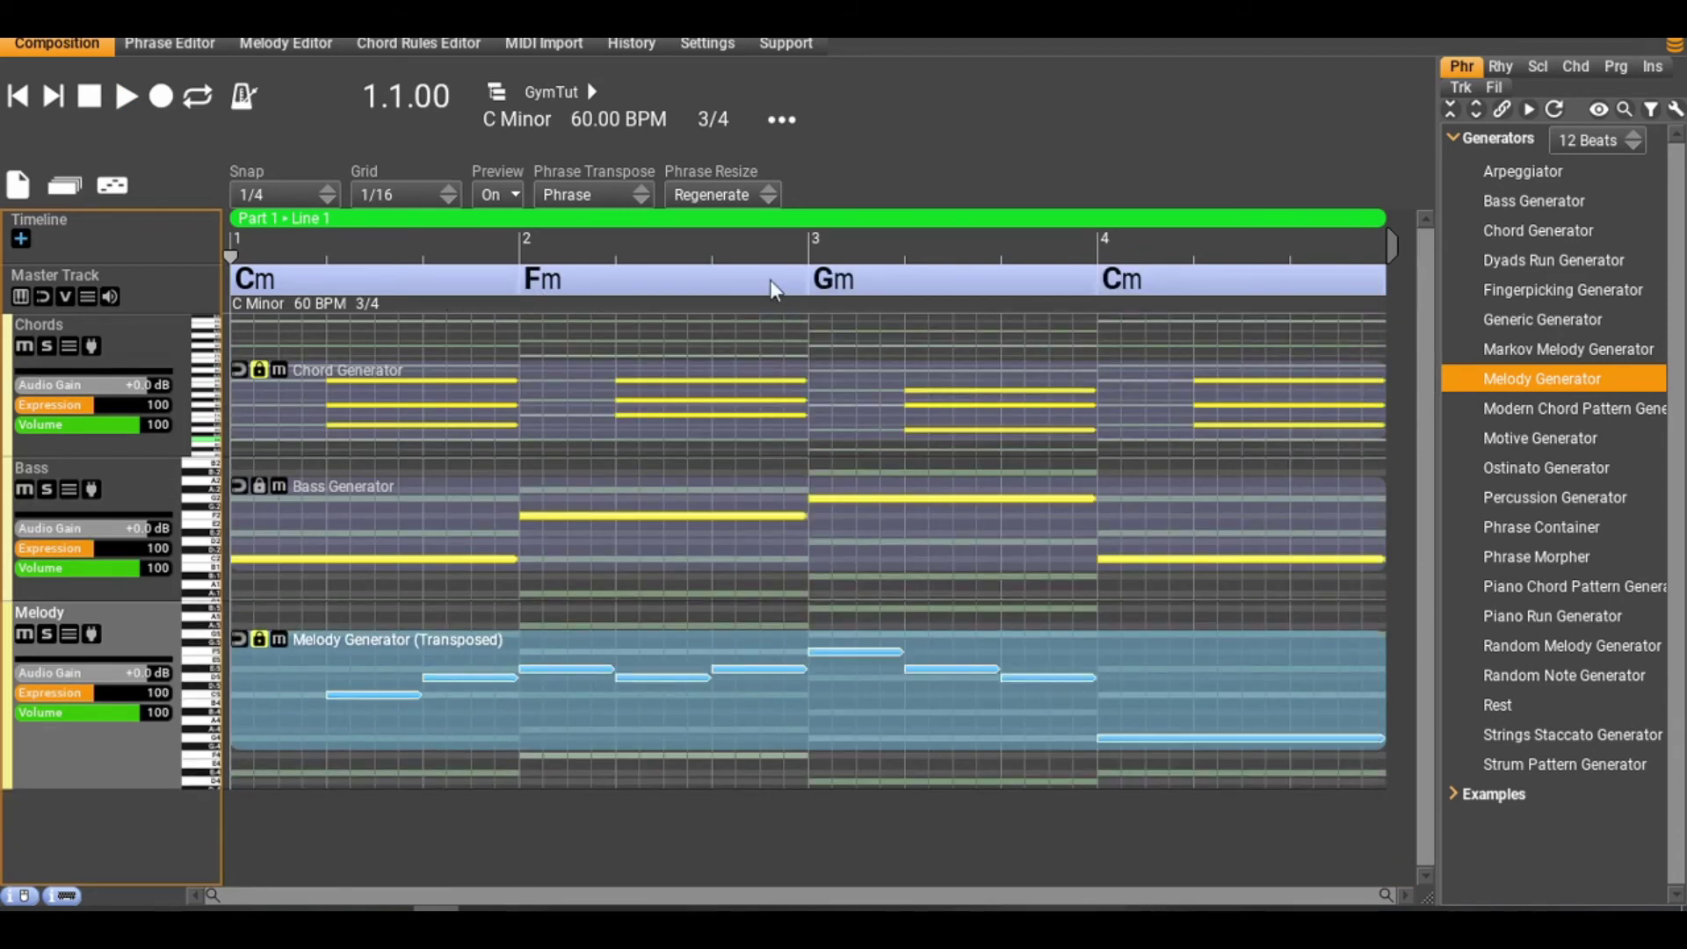
Duplicate Part 1 in the composition structure to add a second four-bar part.
{"action": "scroll", "coordinate": [655, 252], "scroll_direction": "down", "scroll_amount": 4}
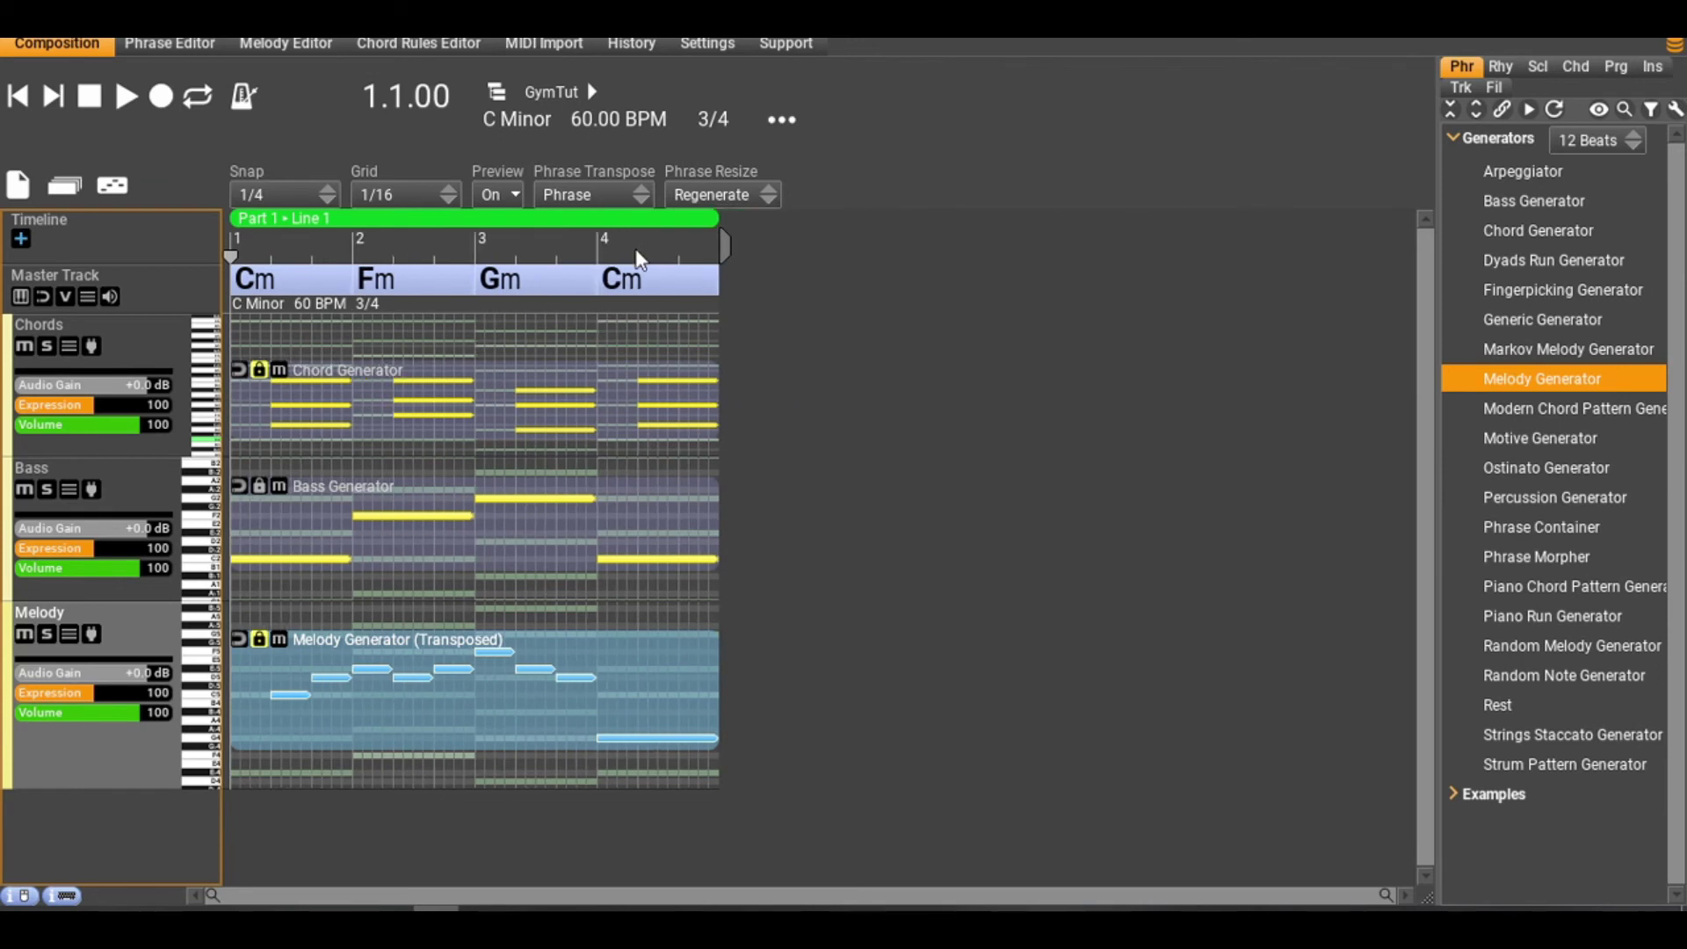
{"action": "left_click", "coordinate": [401, 221]}
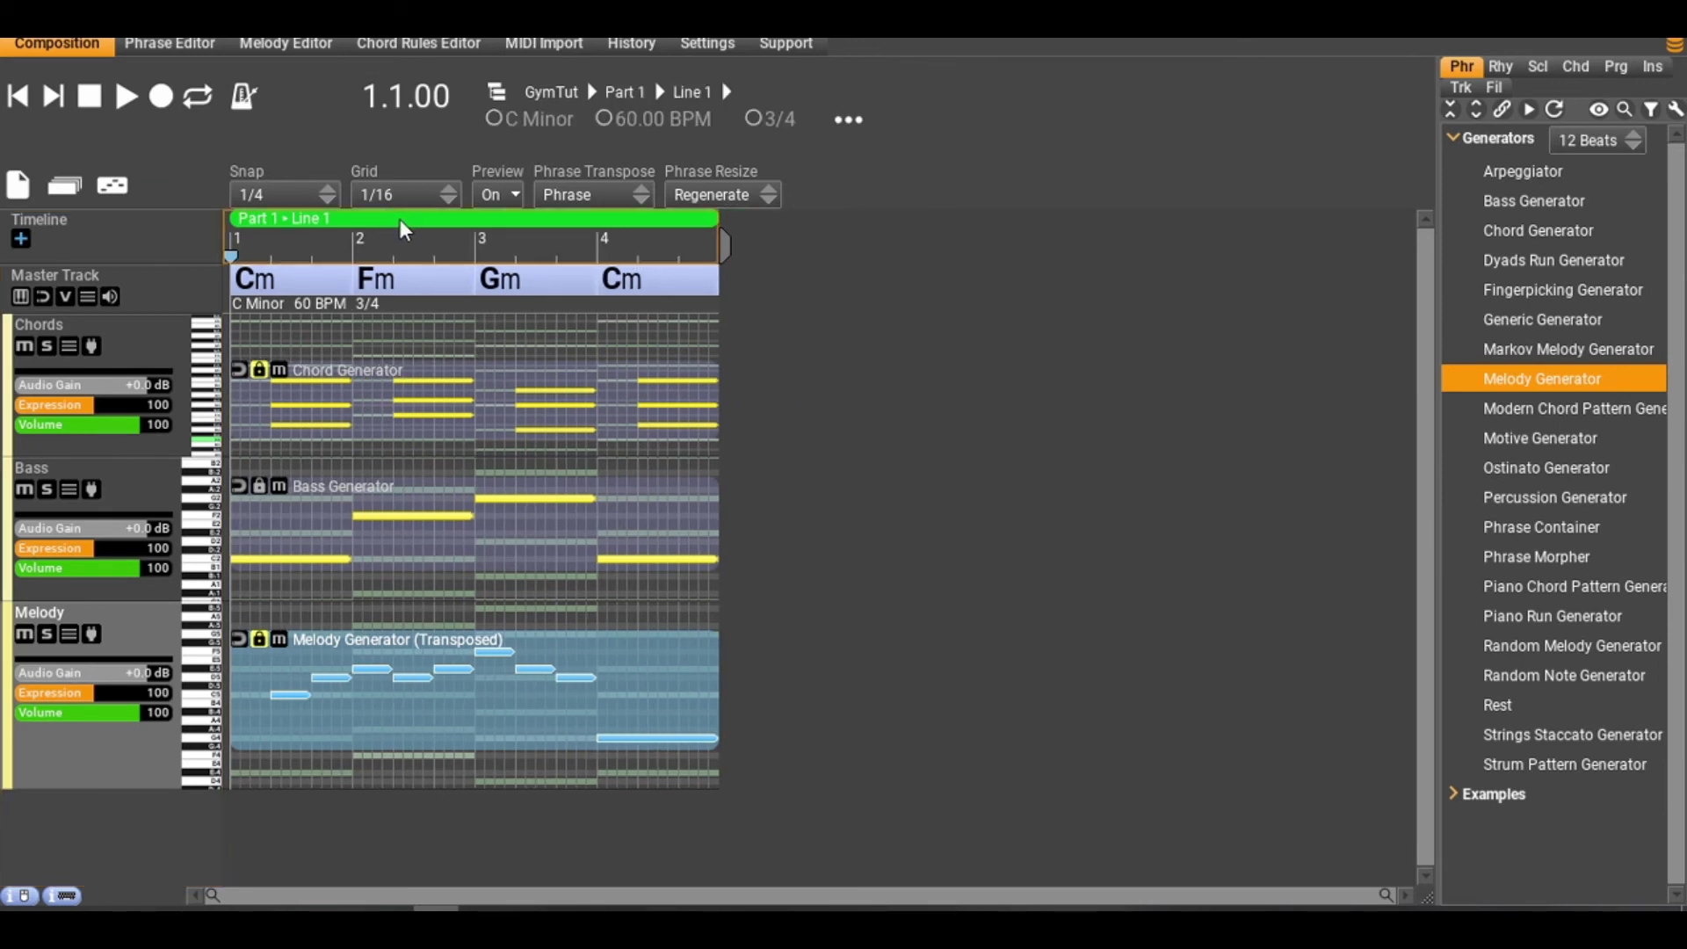
{"action": "left_click", "coordinate": [499, 93]}
{"action": "mouse_move", "coordinate": [642, 206]}
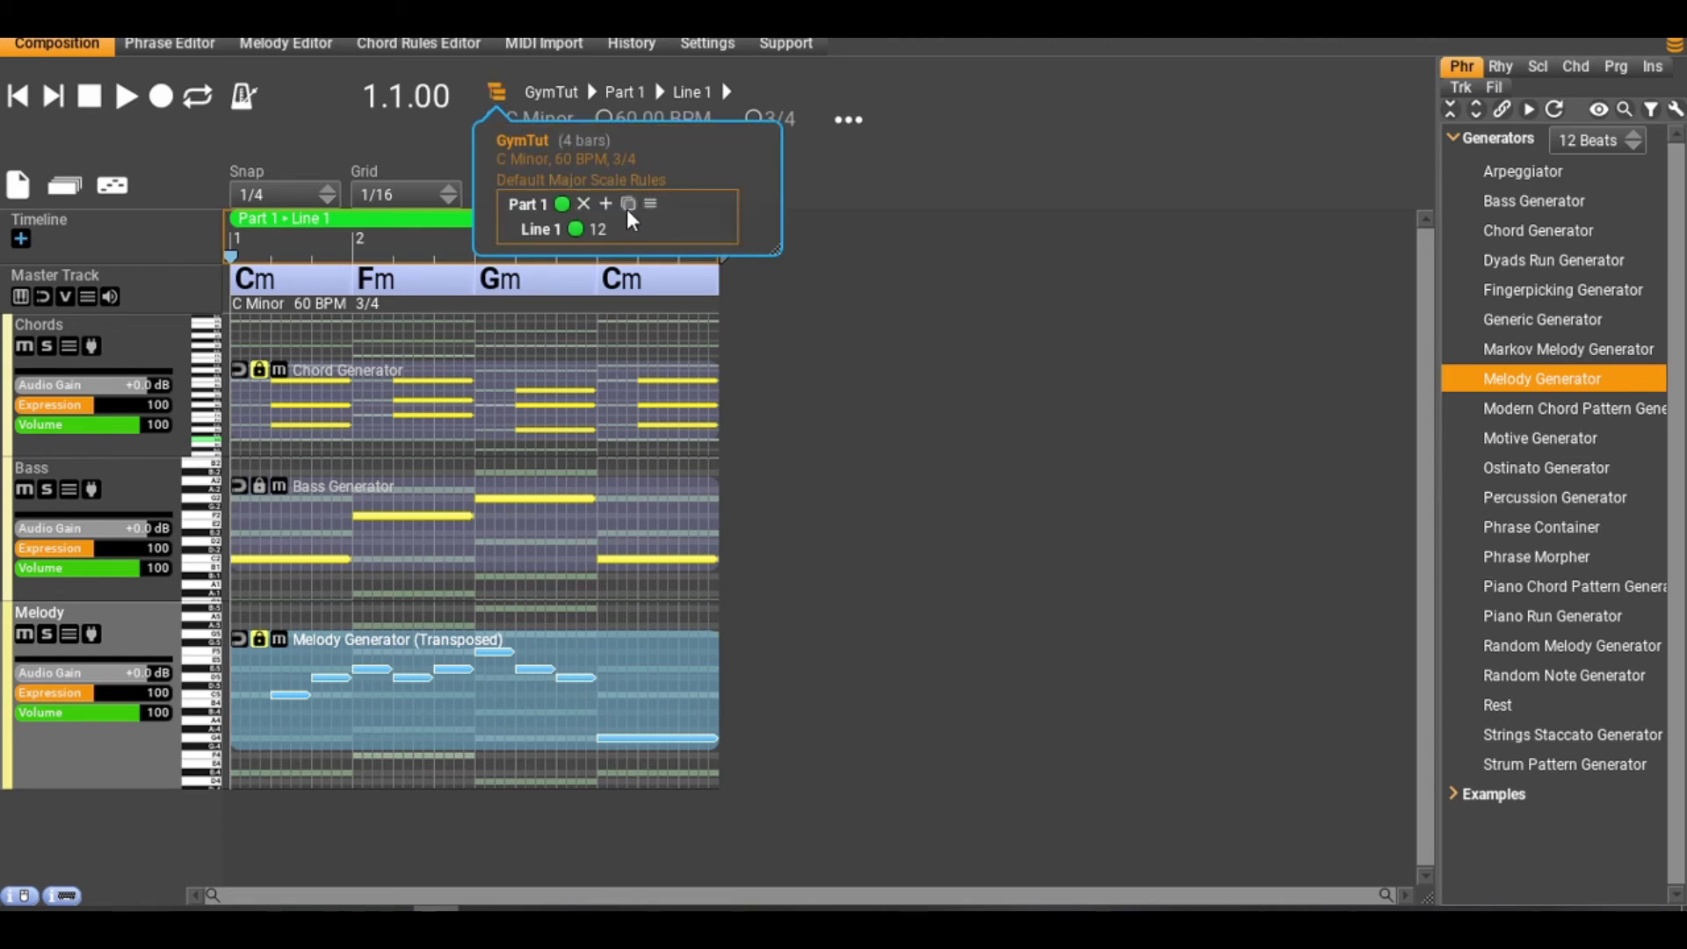
{"action": "left_click", "coordinate": [628, 208]}
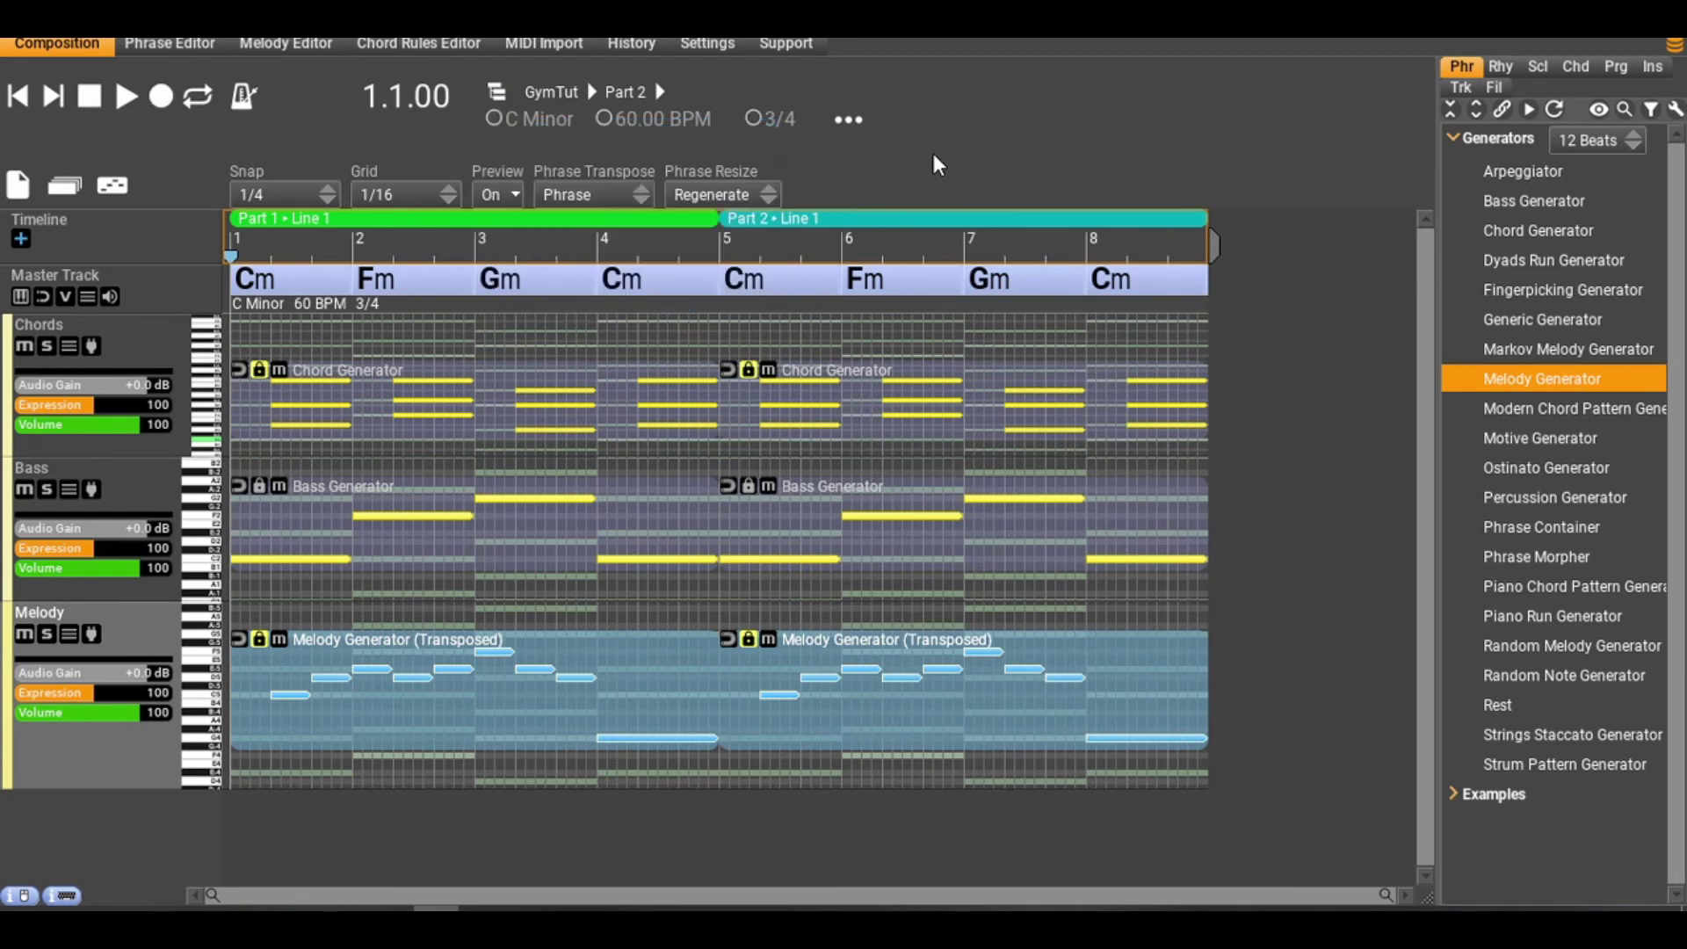
Open the Part 2 melody phrase's settings and set its climax to First Note+Perfect 5th (7 Semitones).
{"action": "left_click", "coordinate": [919, 736]}
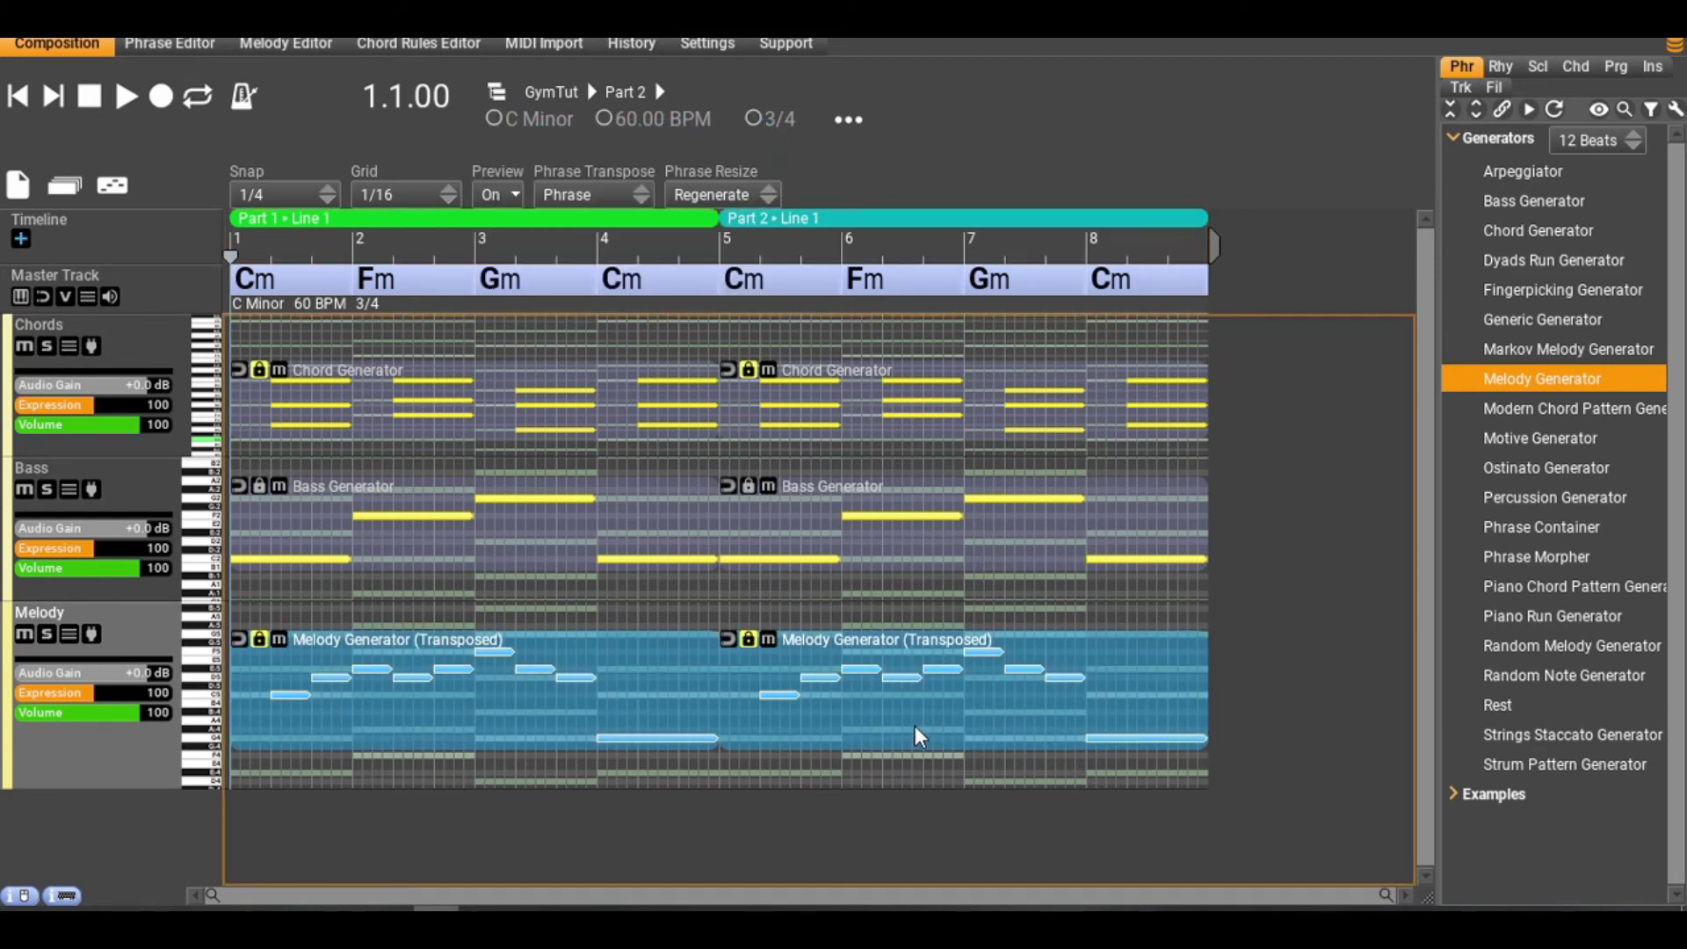
{"action": "left_click", "coordinate": [918, 642]}
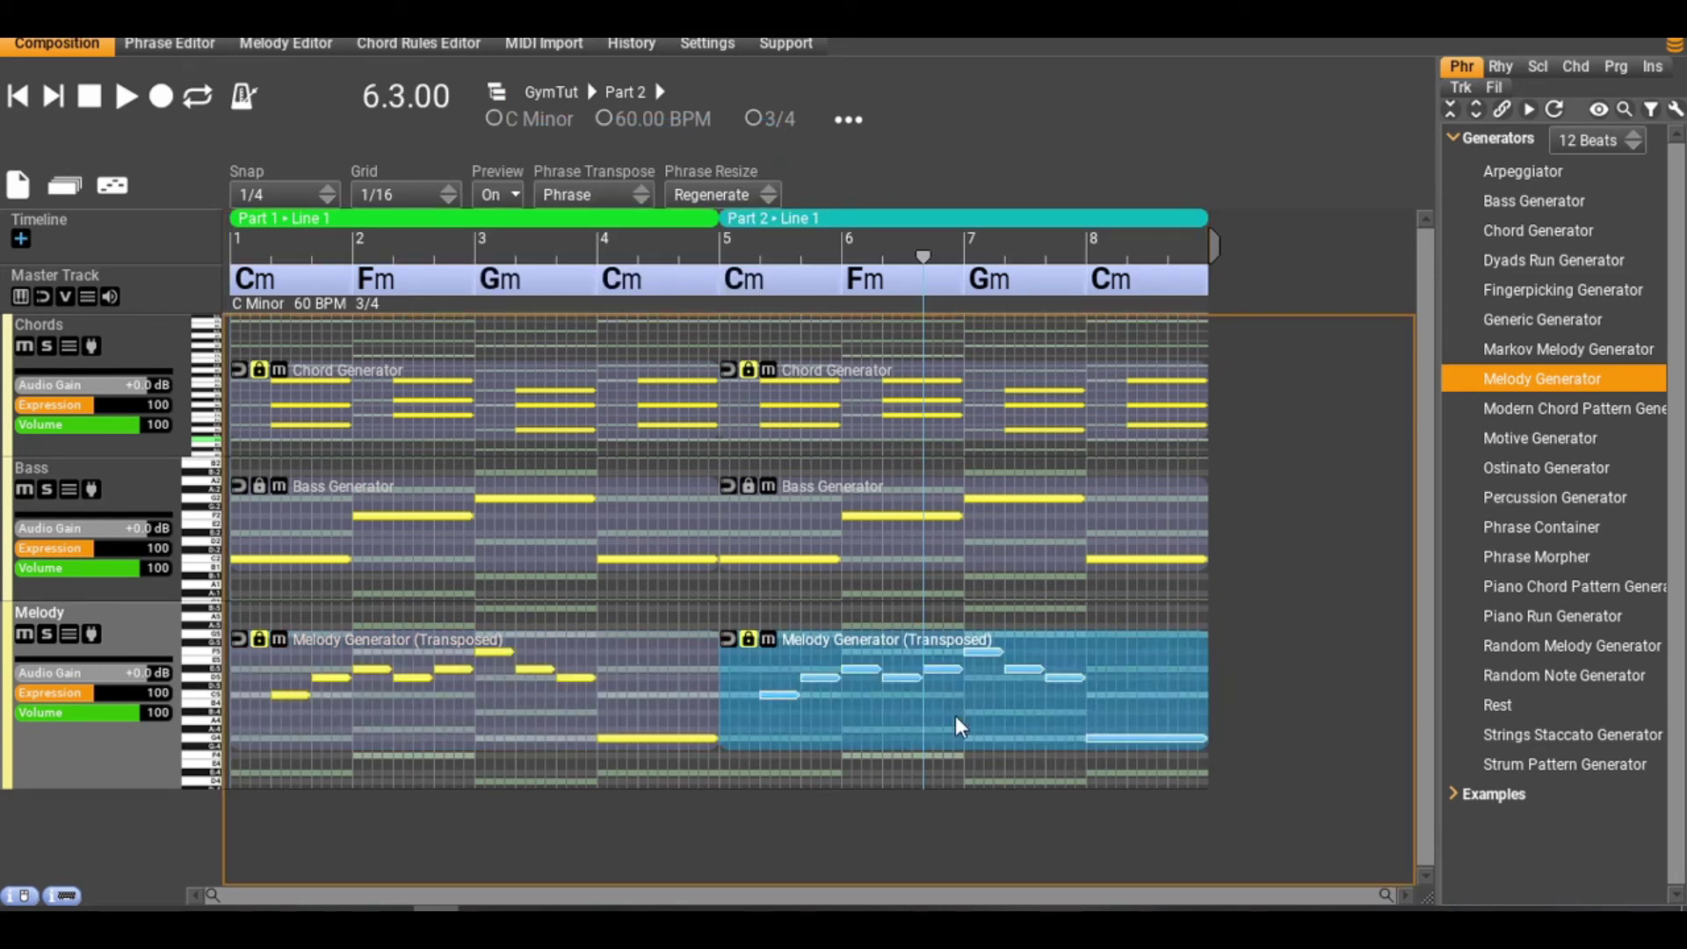
{"action": "double_click", "coordinate": [962, 714]}
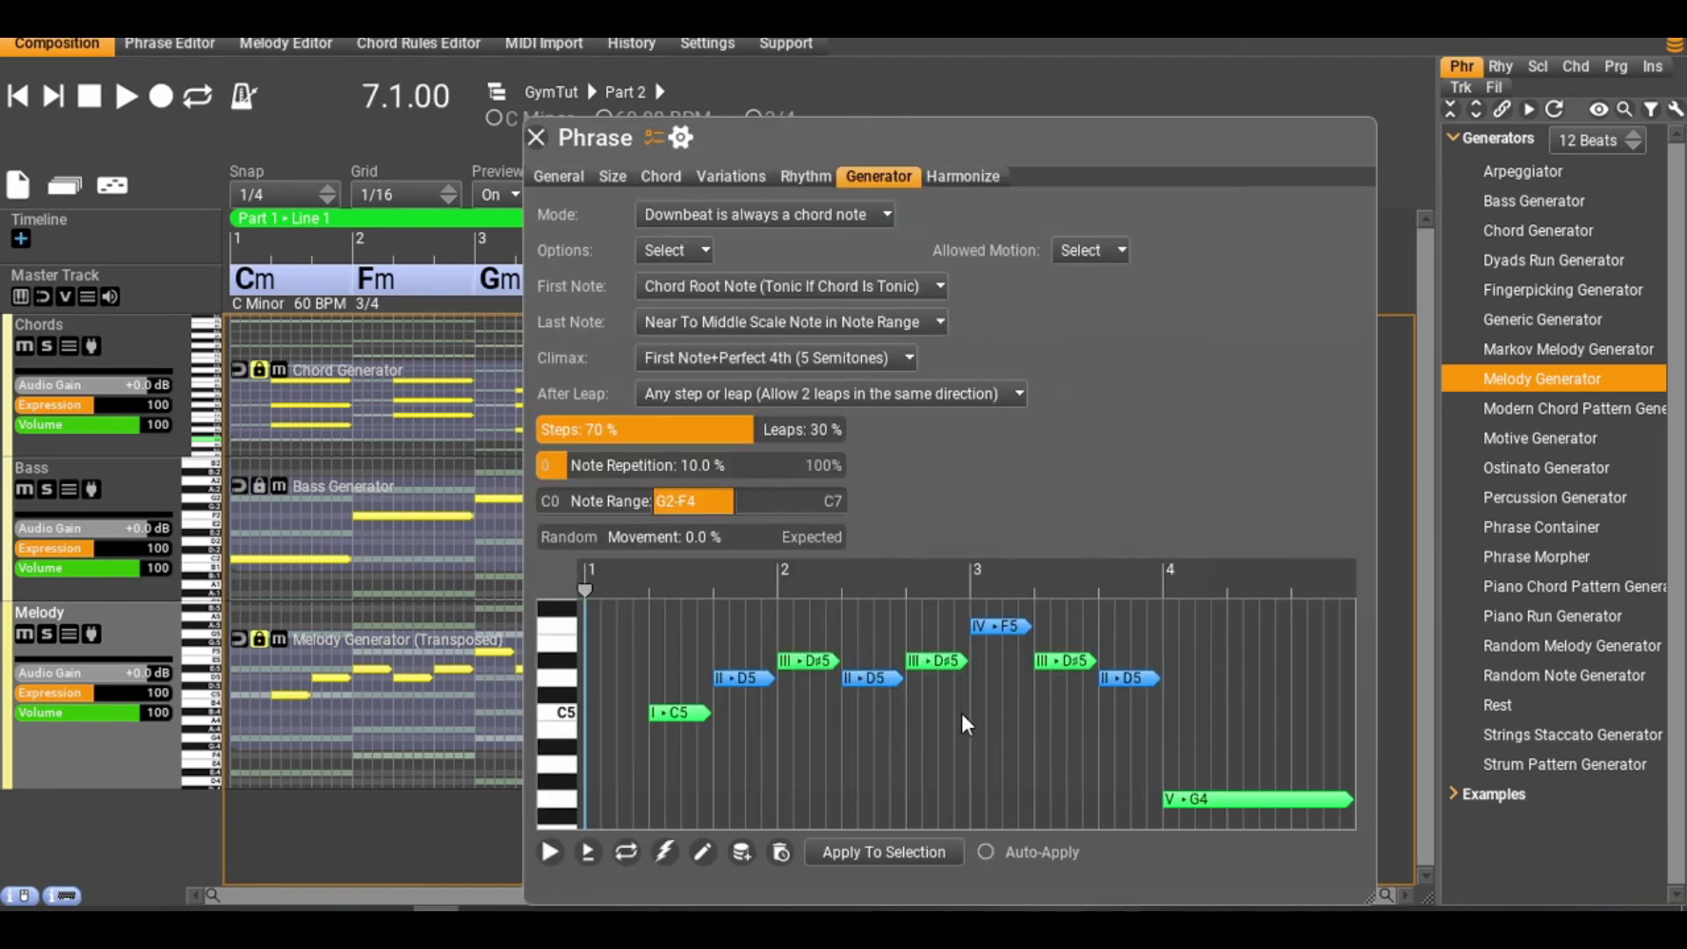
{"action": "left_click", "coordinate": [831, 357]}
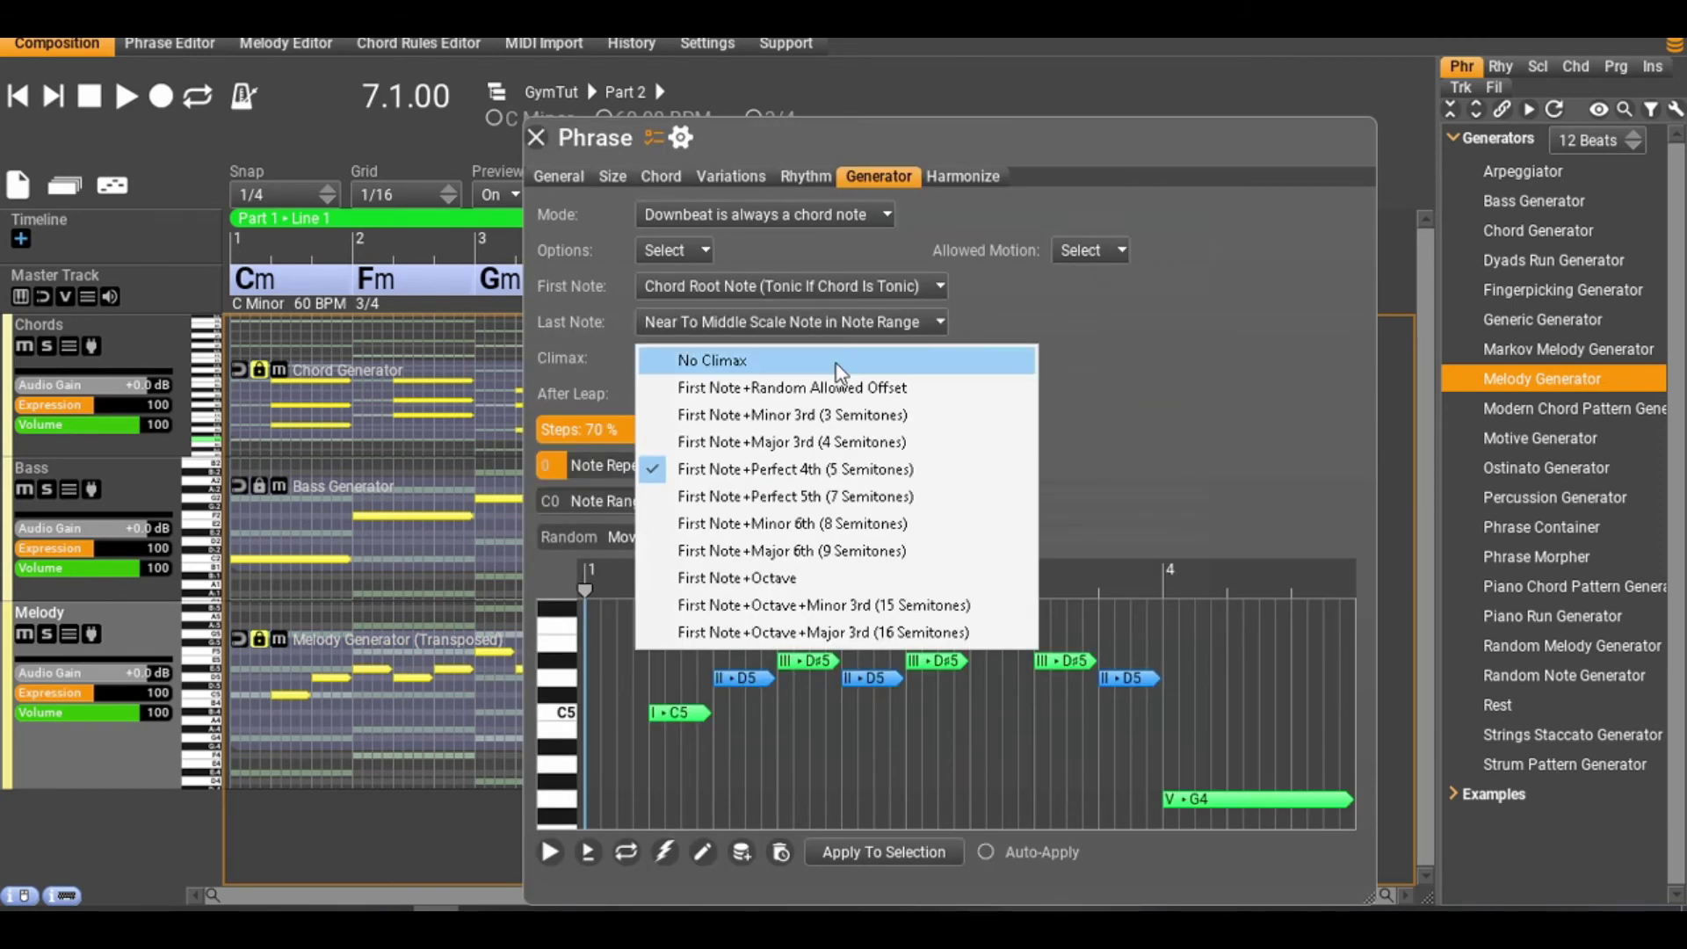
{"action": "left_click", "coordinate": [800, 496]}
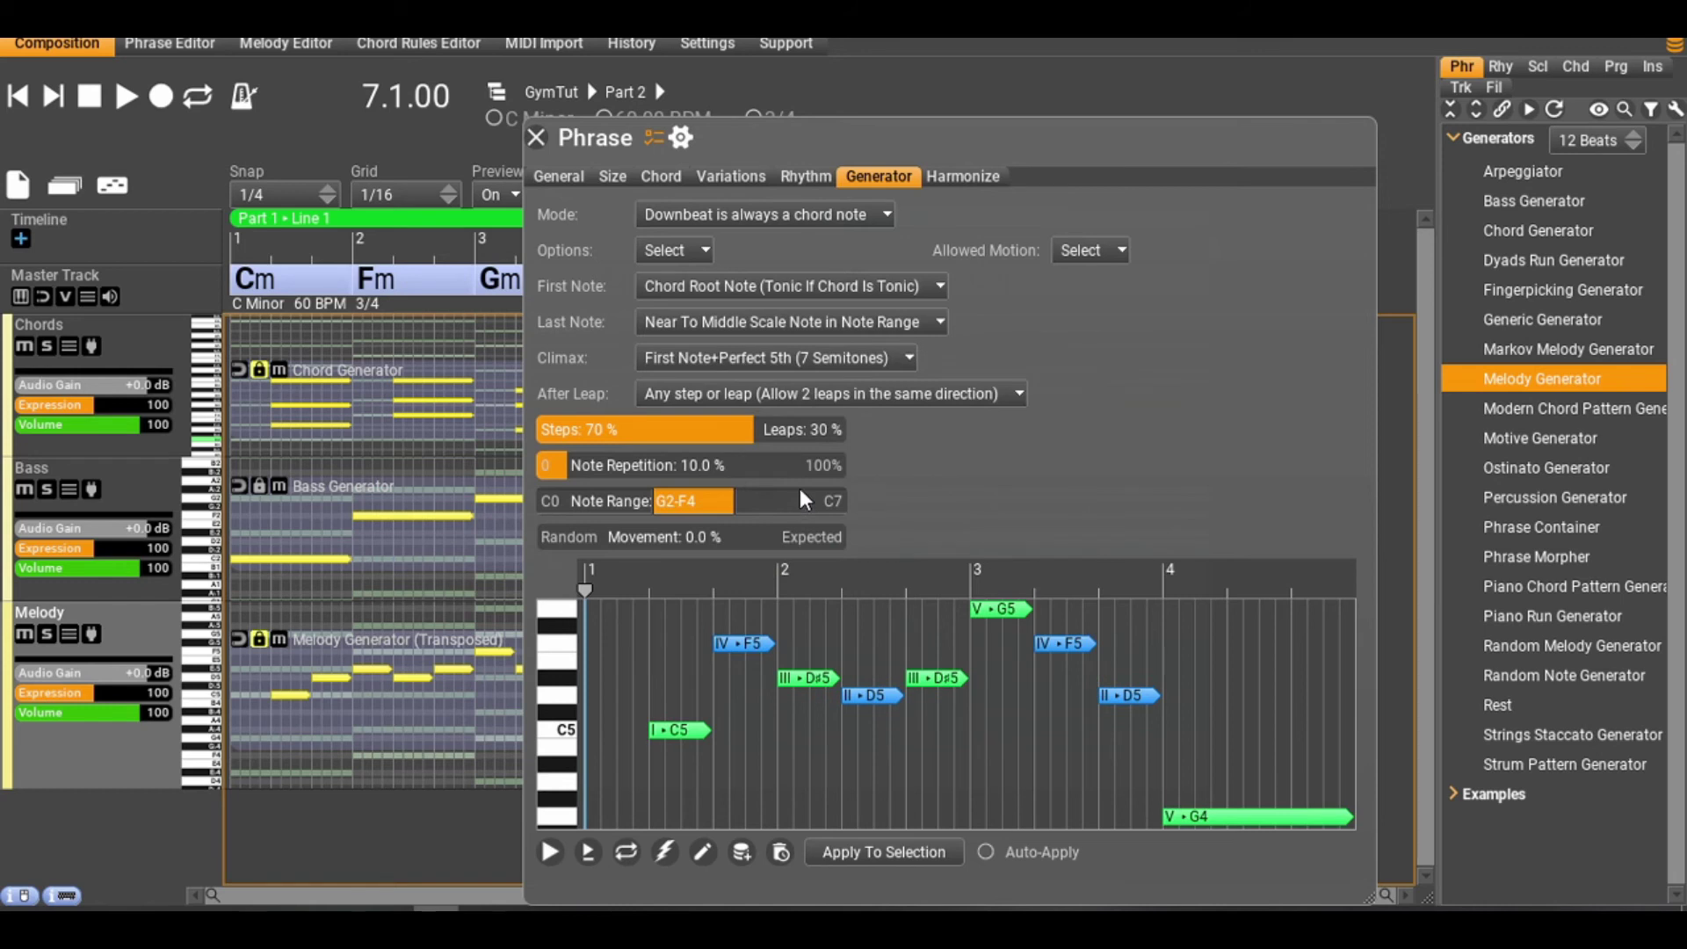
Set the Part 2 melody's After Leap rule to Step in the opposite direction, regenerate the notes and apply them to the selection.
{"action": "scroll", "coordinate": [822, 395], "scroll_direction": "up", "scroll_amount": 4}
{"action": "left_click", "coordinate": [825, 397]}
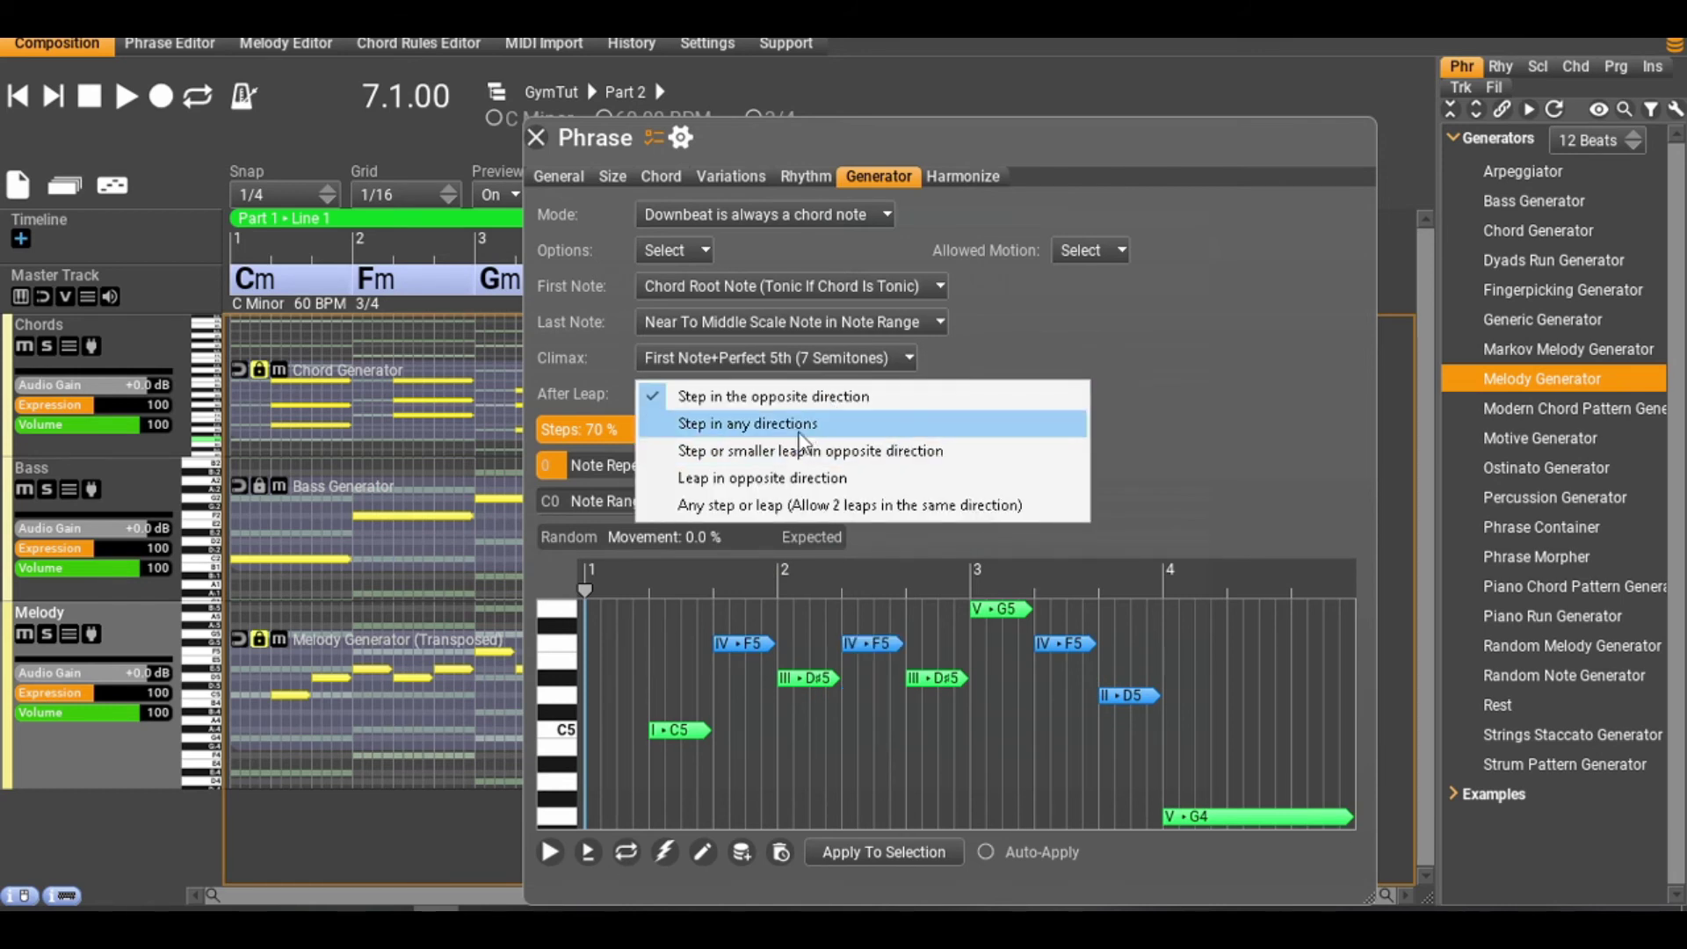
{"action": "left_click", "coordinate": [777, 393]}
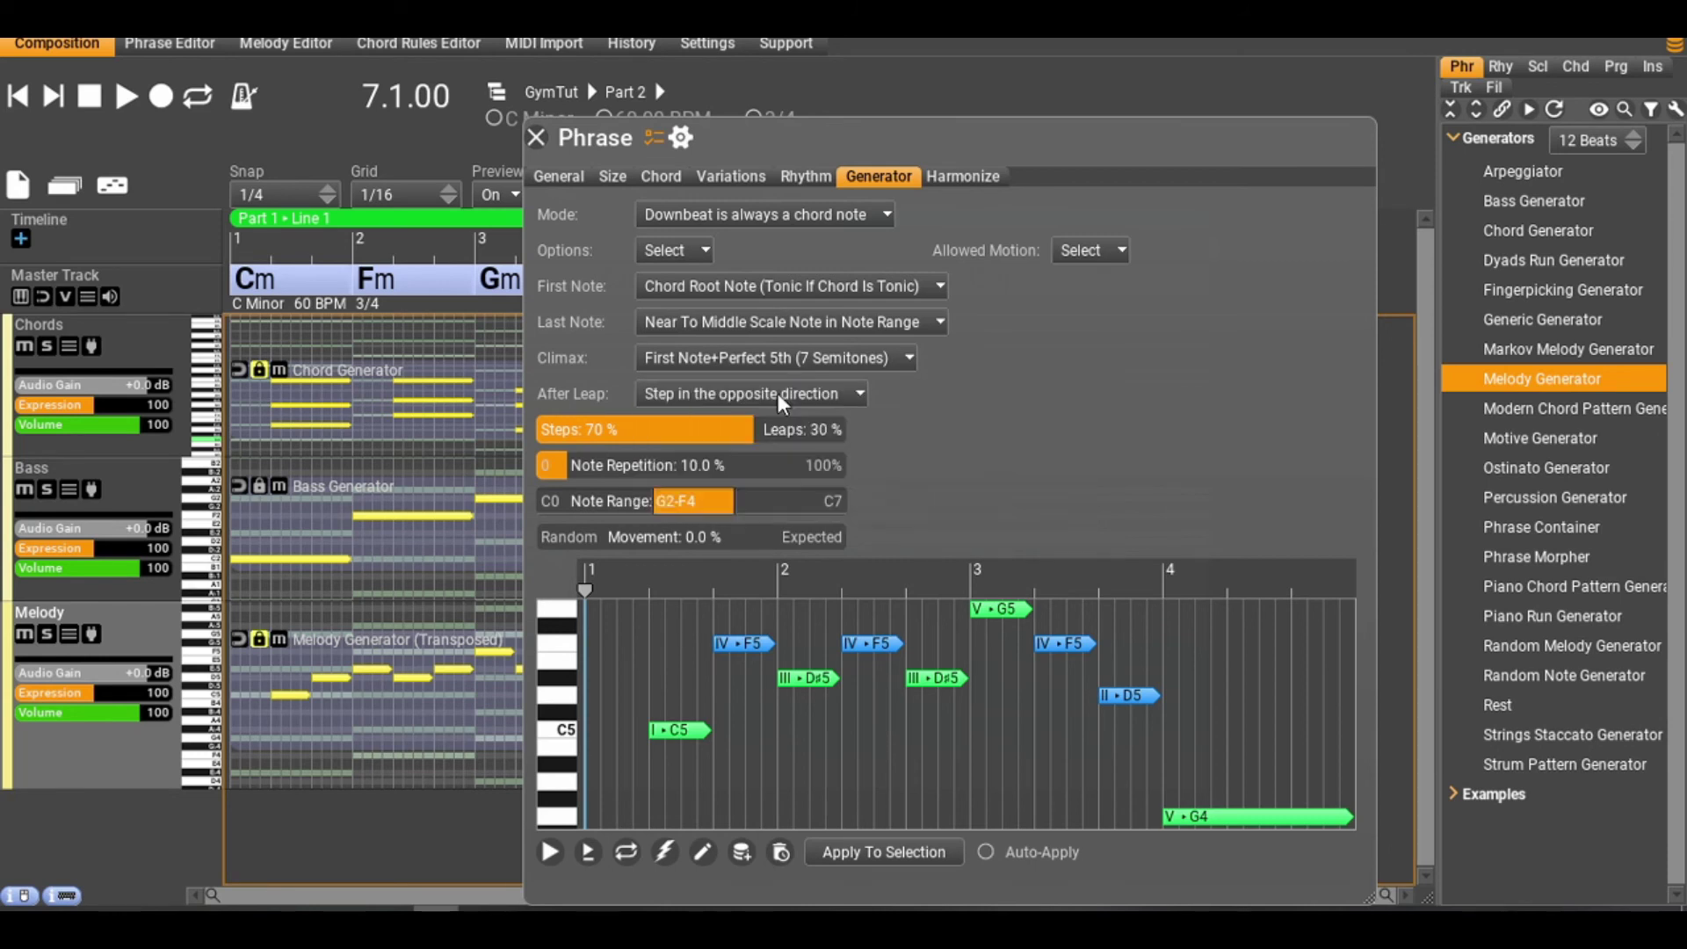
{"action": "left_click", "coordinate": [666, 851]}
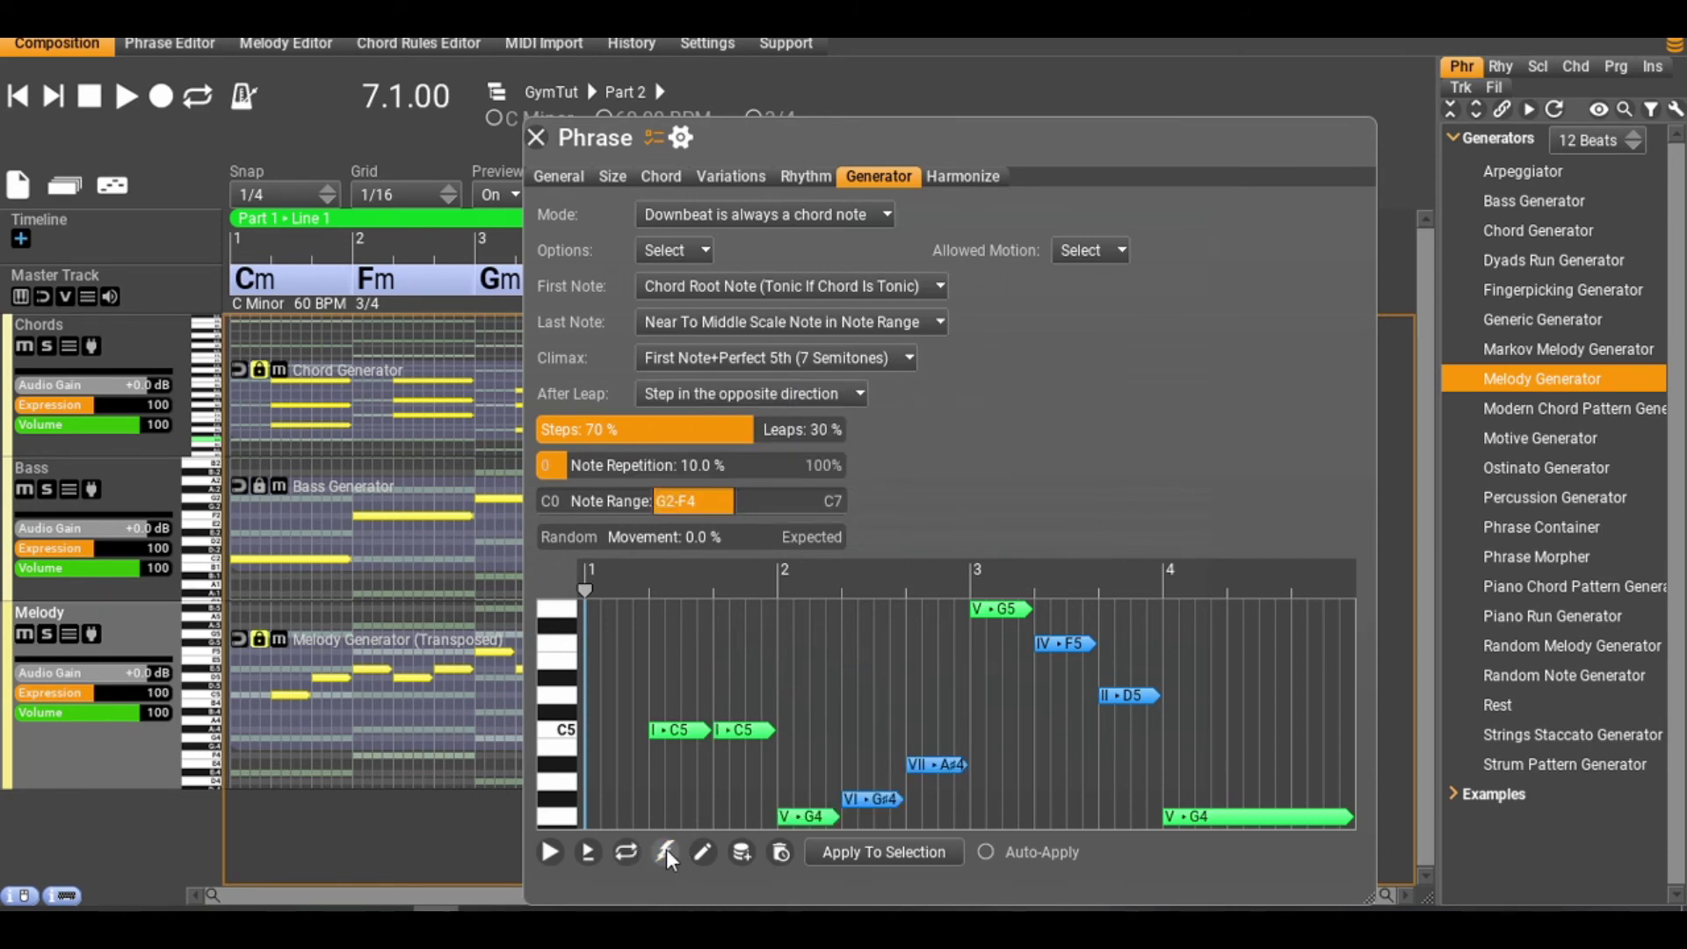
{"action": "left_click", "coordinate": [666, 851]}
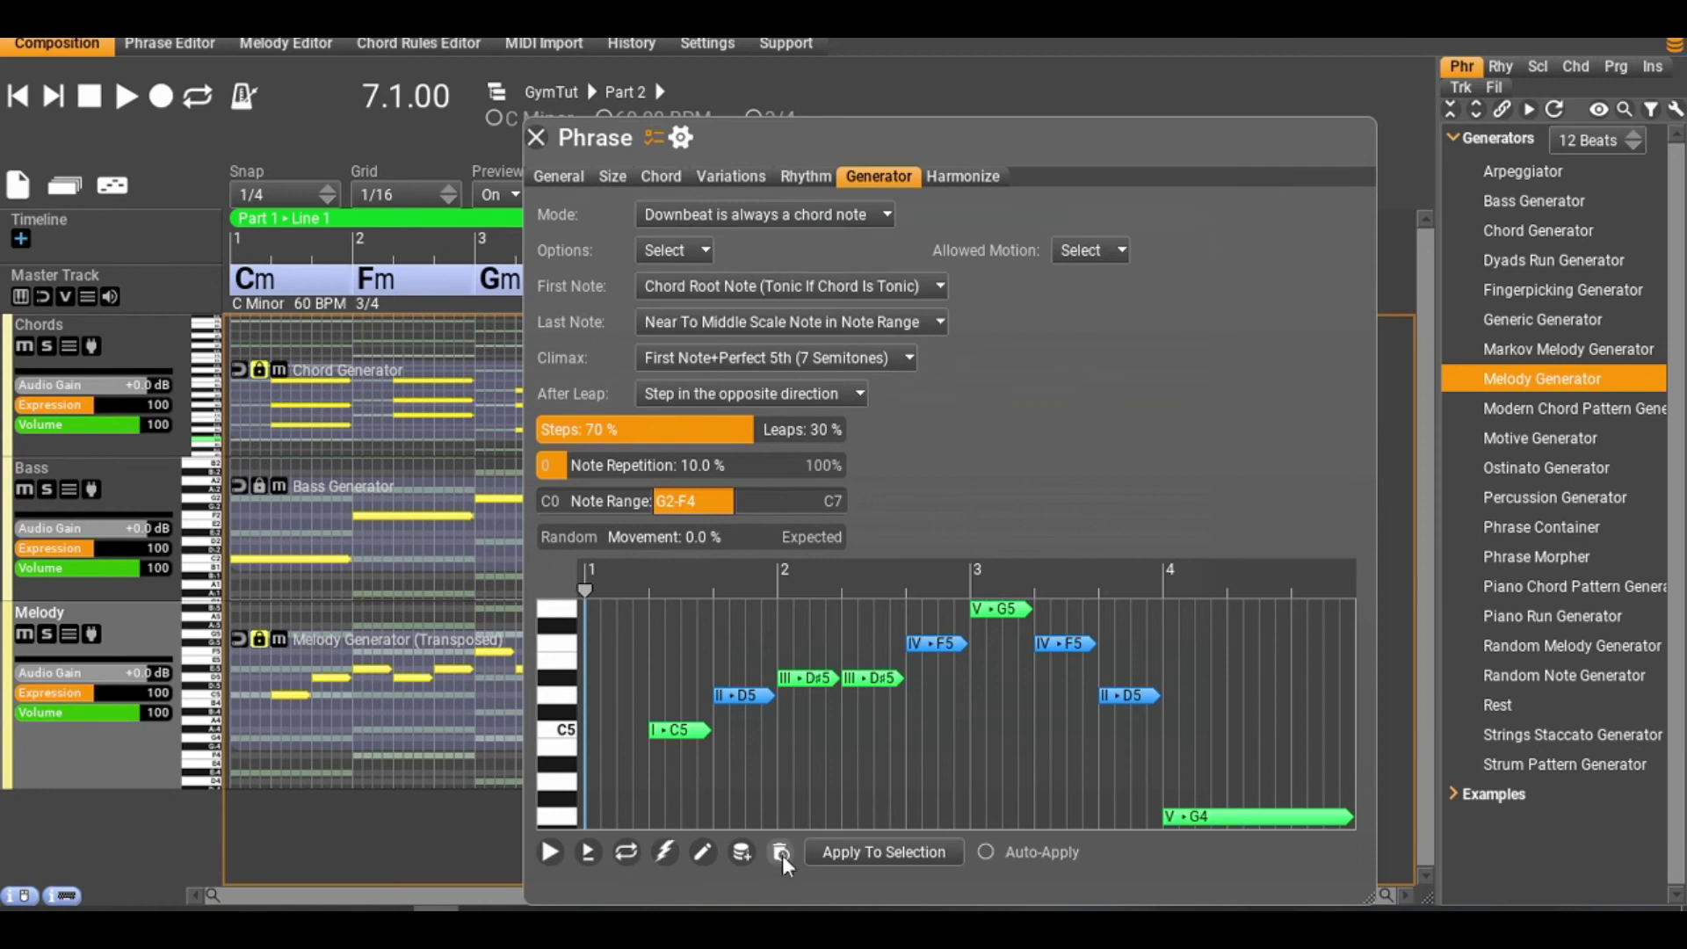
{"action": "left_click", "coordinate": [859, 857]}
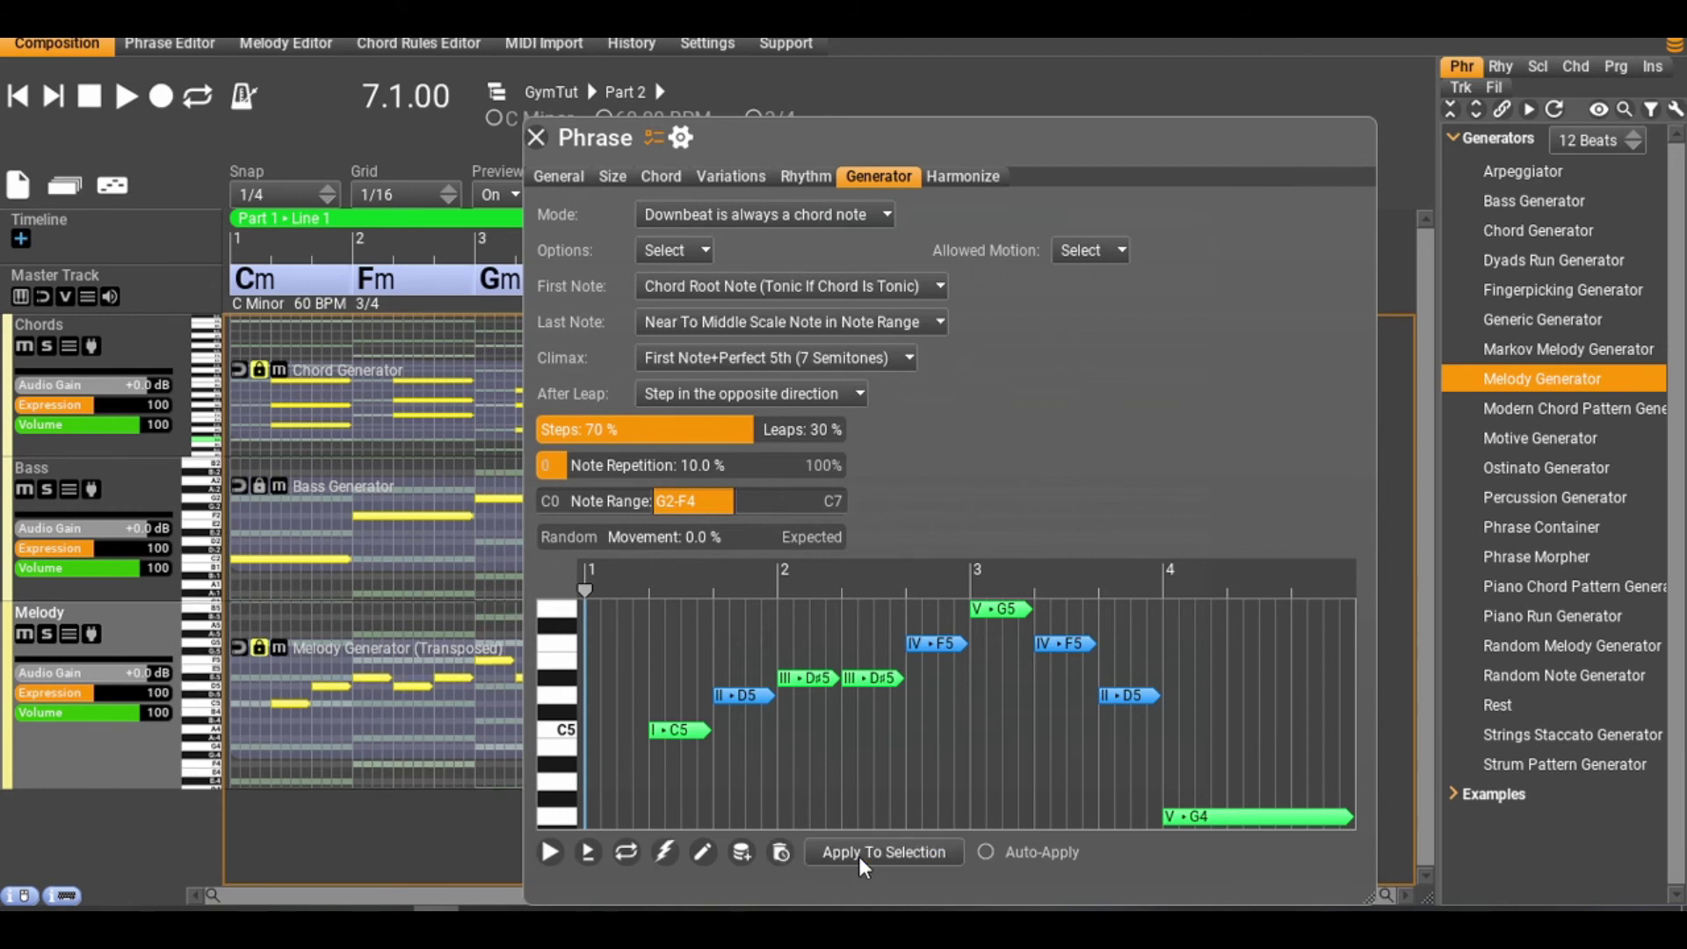
Close the phrase settings and play both parts from the start.
{"action": "left_click", "coordinate": [536, 138]}
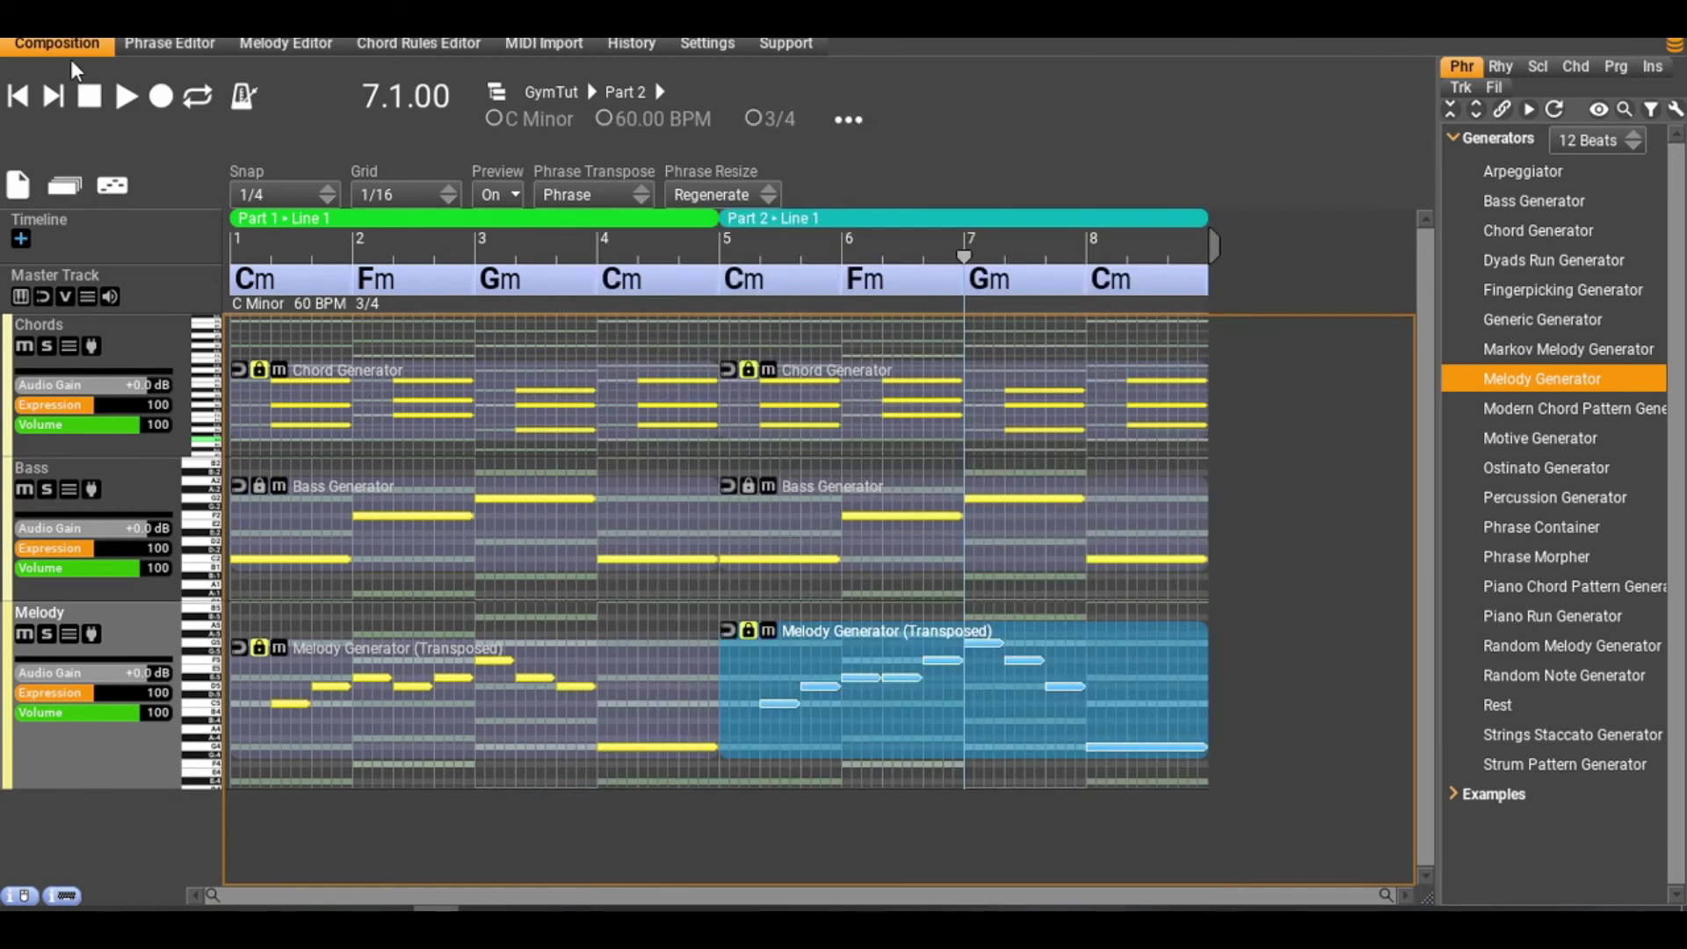
{"action": "left_click", "coordinate": [22, 102]}
{"action": "left_click", "coordinate": [132, 96]}
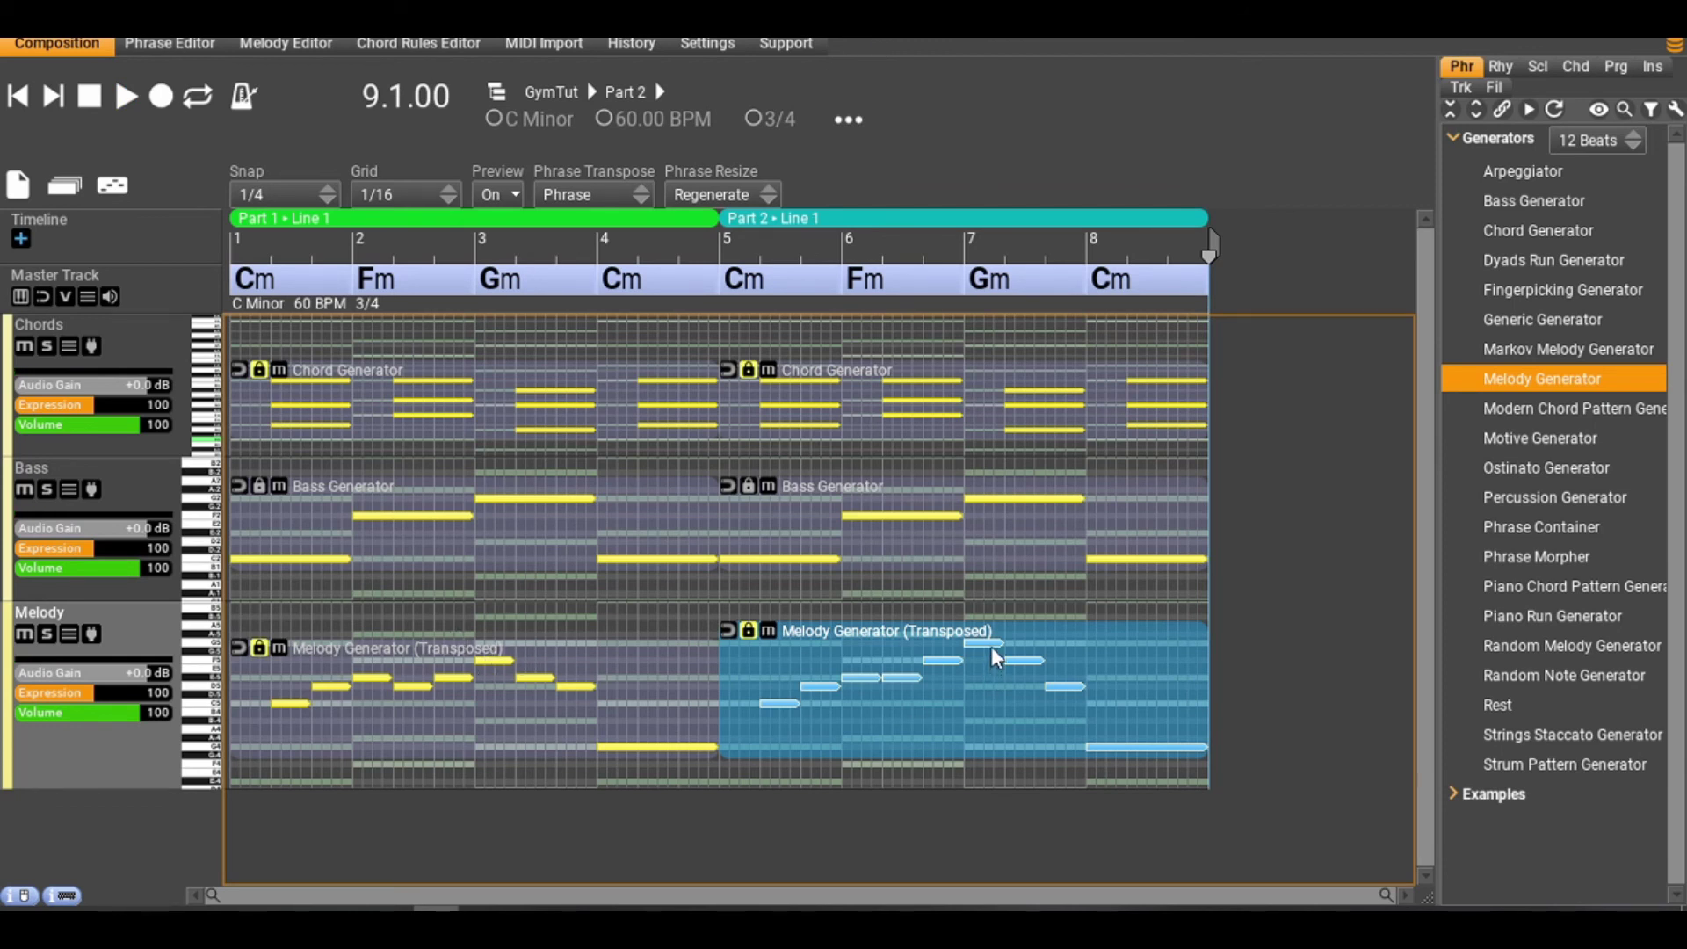
Regenerate and apply the Part 1 melody phrase's notes, and listen to the composition from the start.
{"action": "double_click", "coordinate": [532, 687]}
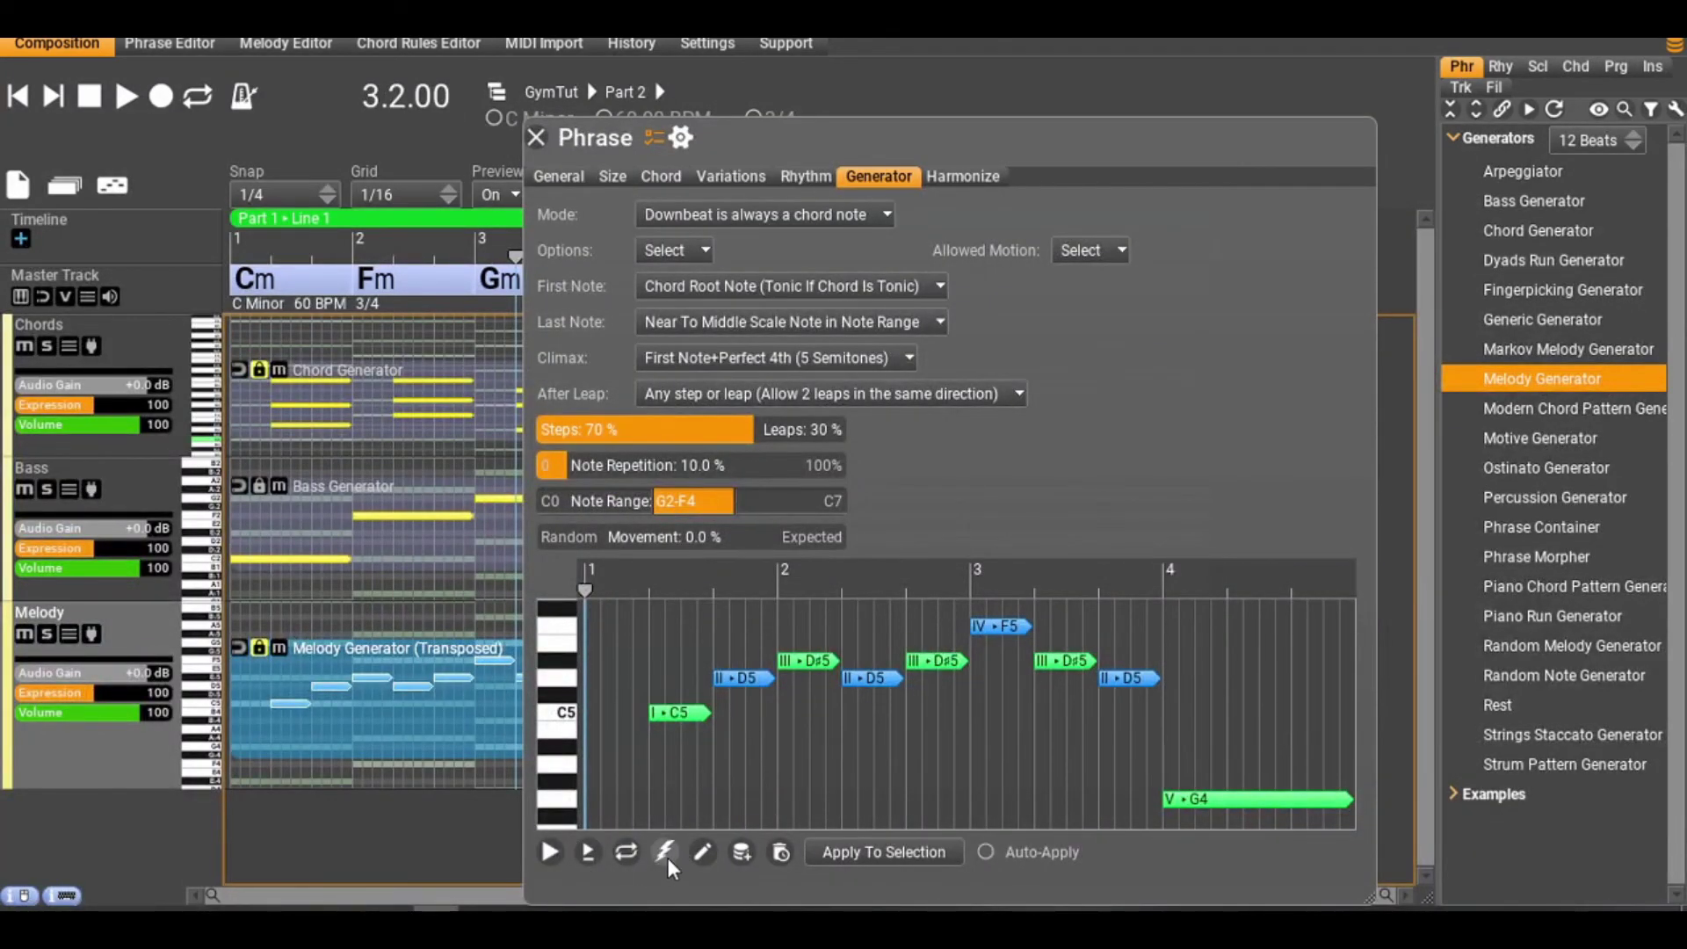
{"action": "left_click", "coordinate": [668, 857]}
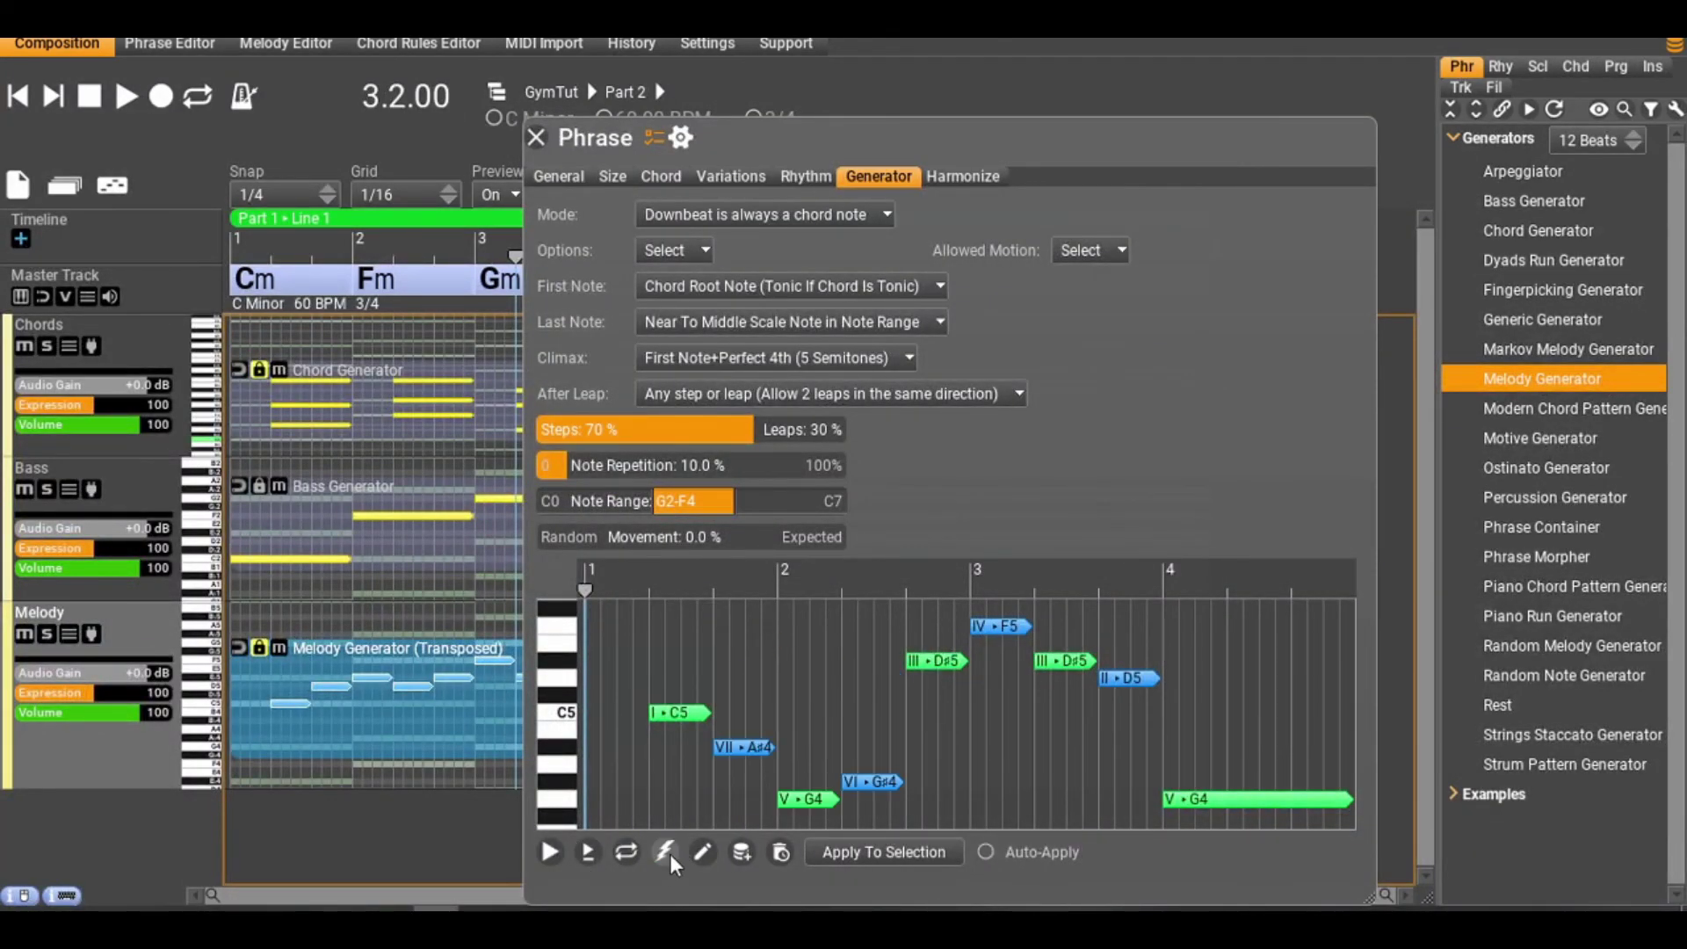
{"action": "left_click", "coordinate": [31, 118]}
{"action": "left_click", "coordinate": [130, 94]}
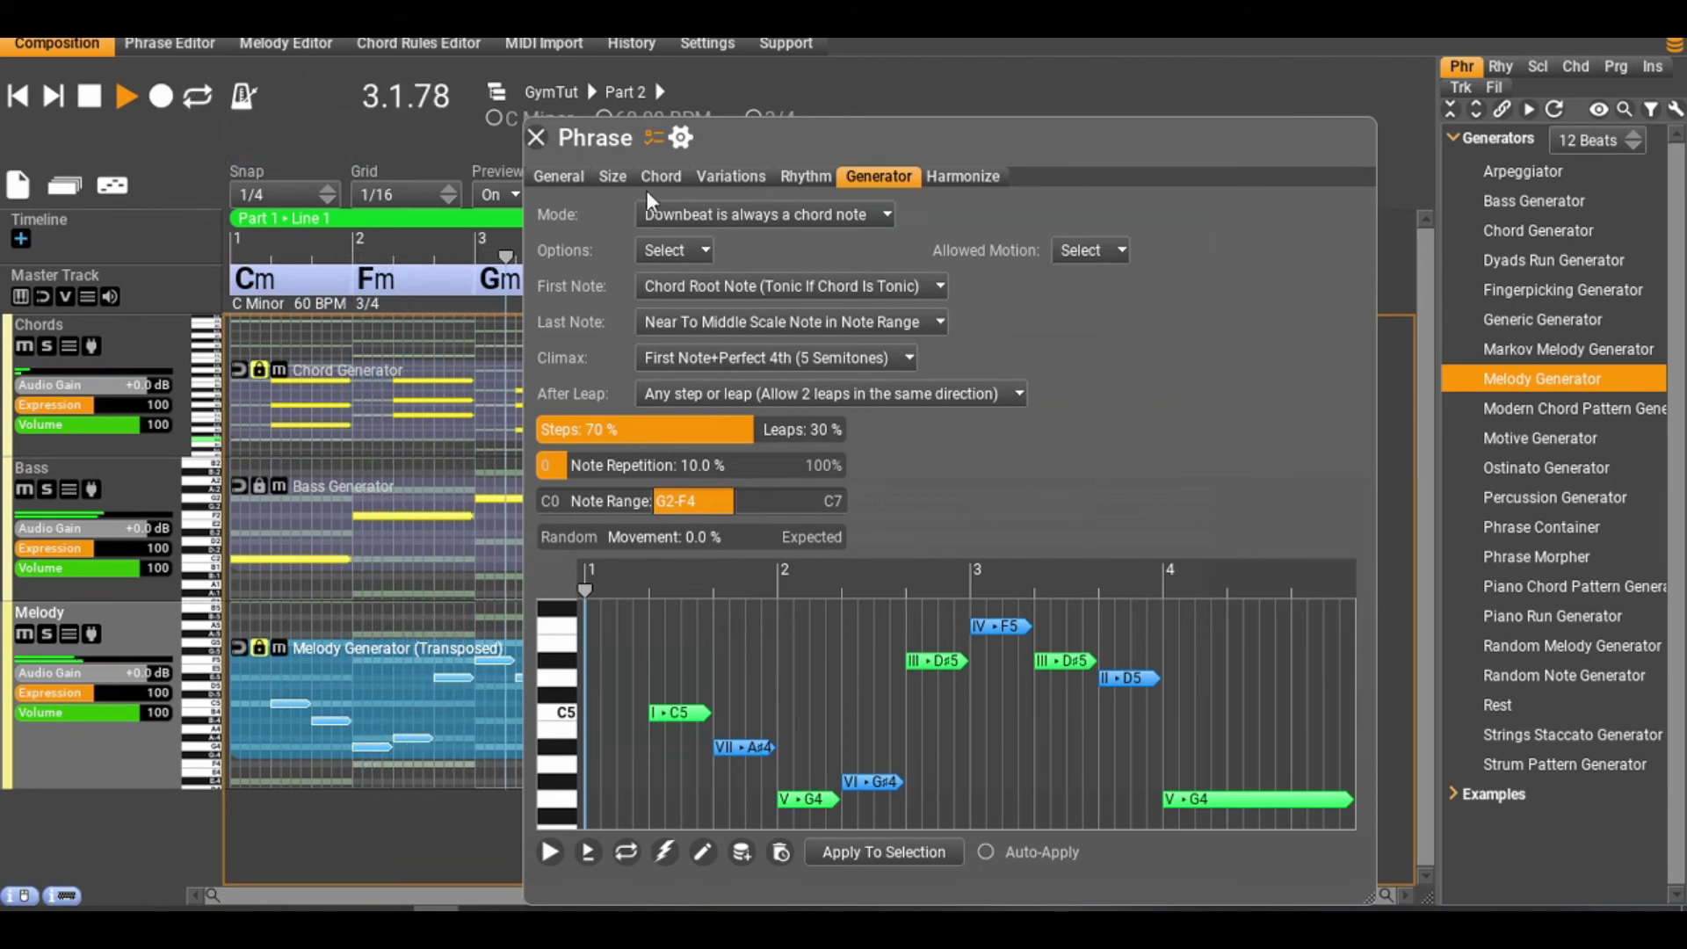
{"action": "left_click", "coordinate": [538, 139]}
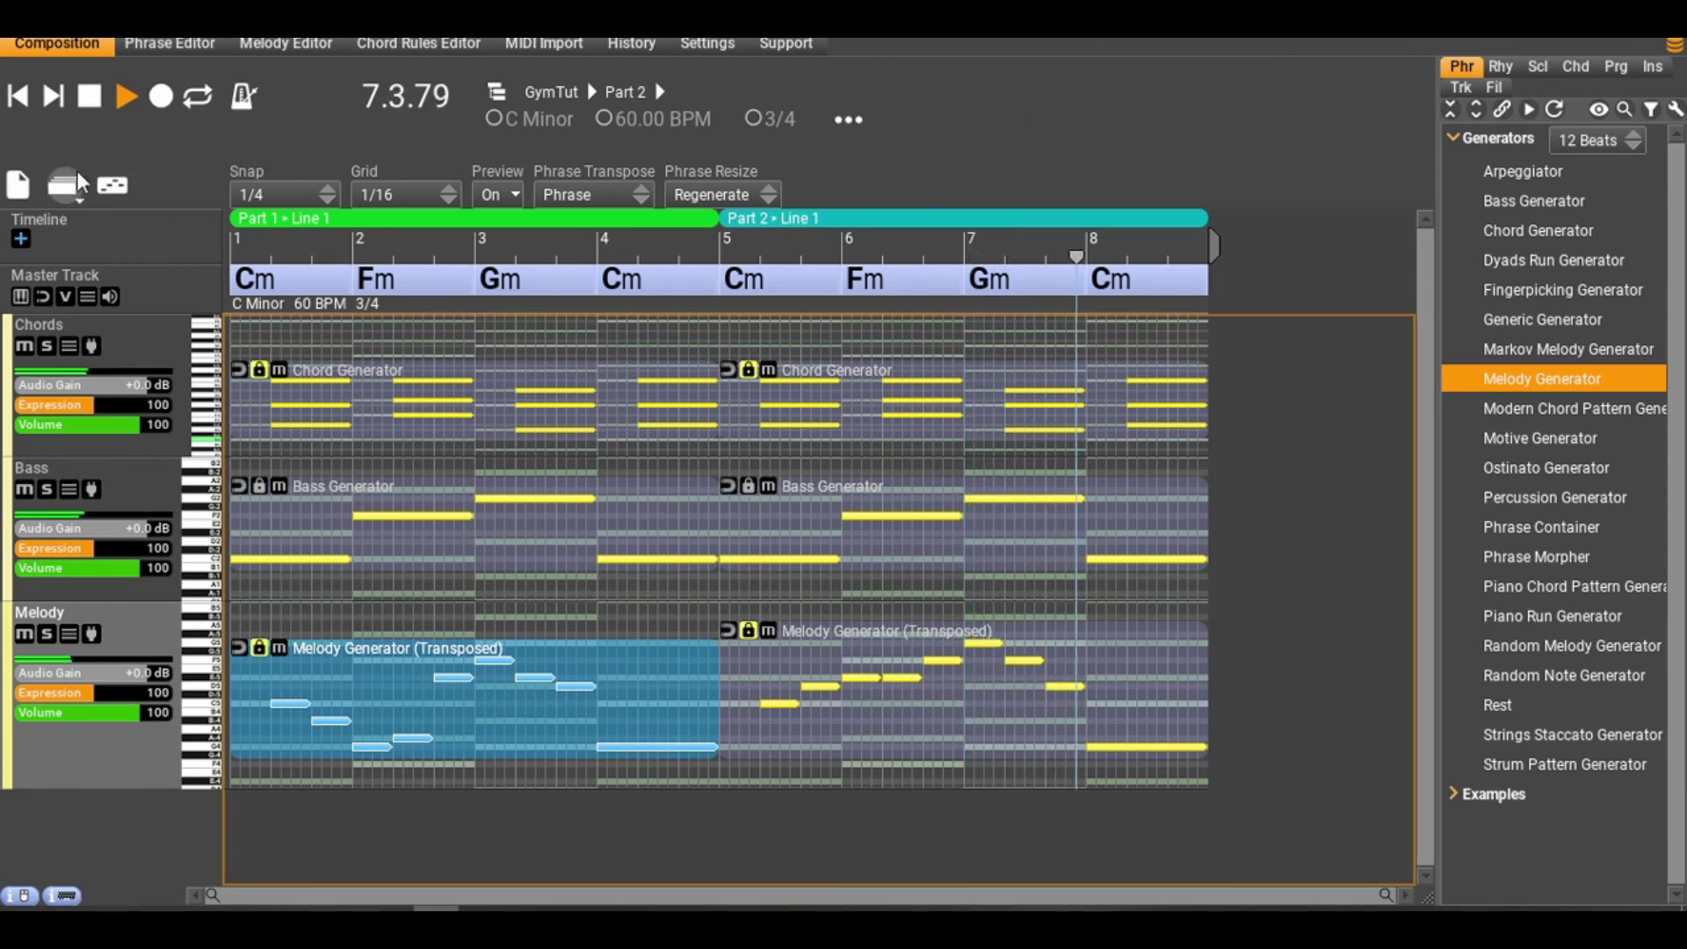
{"action": "left_click", "coordinate": [92, 96]}
Regenerate the Part 2 melody phrase's notes, apply them to the selection and close the phrase settings.
{"action": "double_click", "coordinate": [890, 694]}
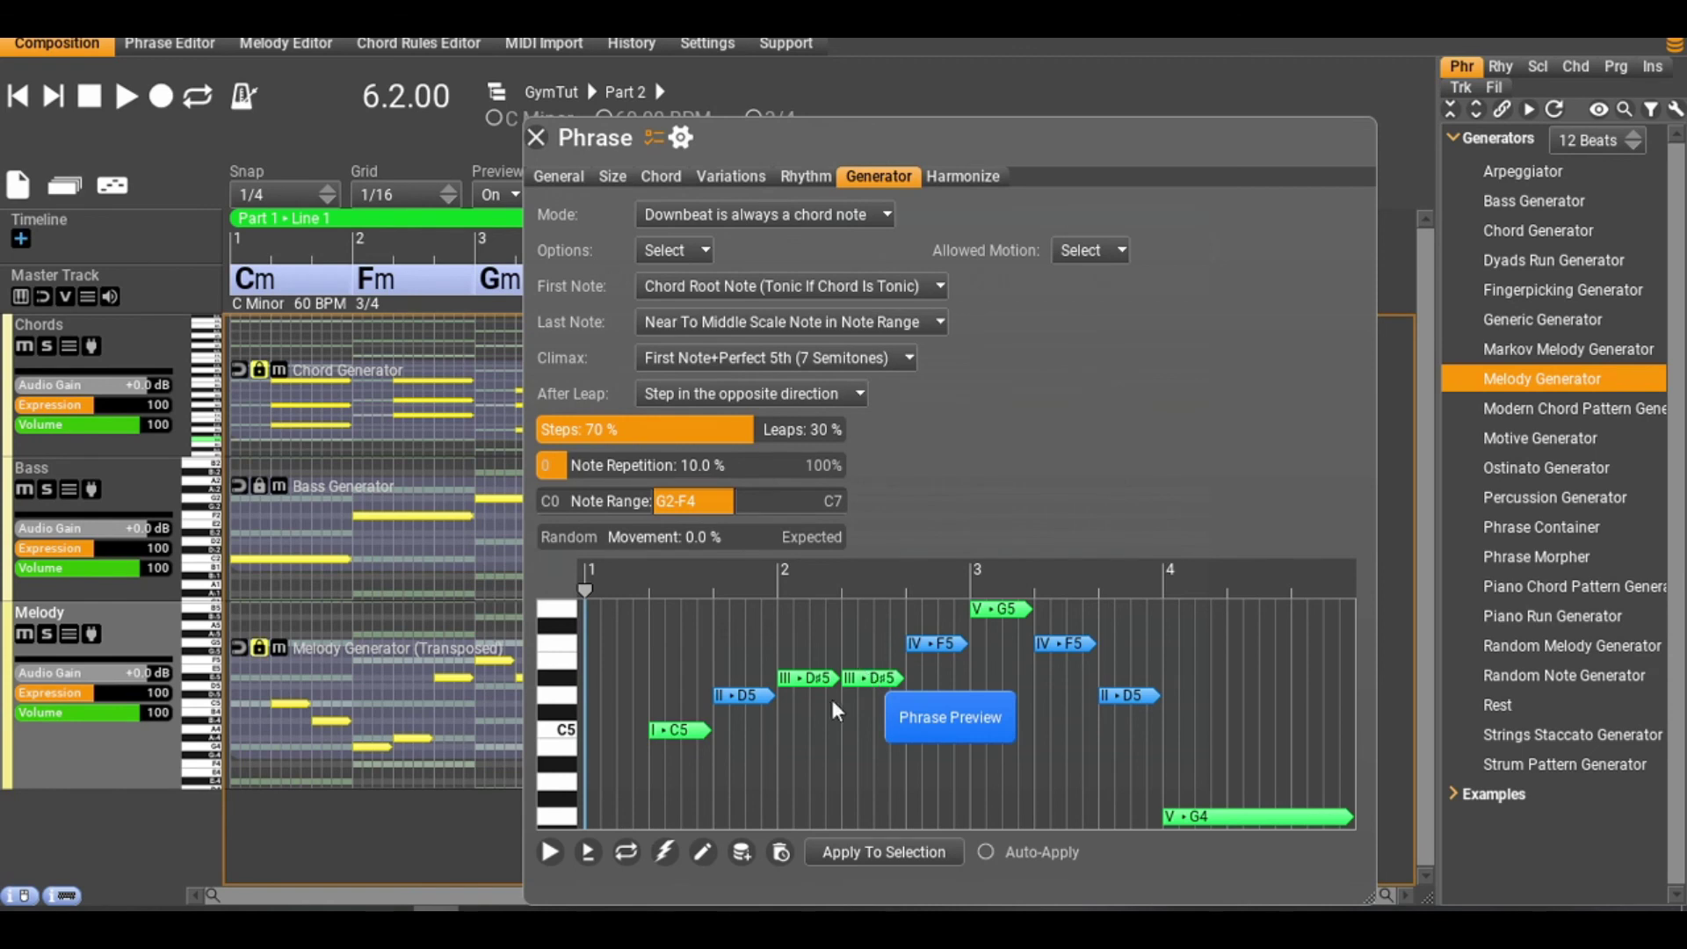
{"action": "left_click", "coordinate": [659, 859]}
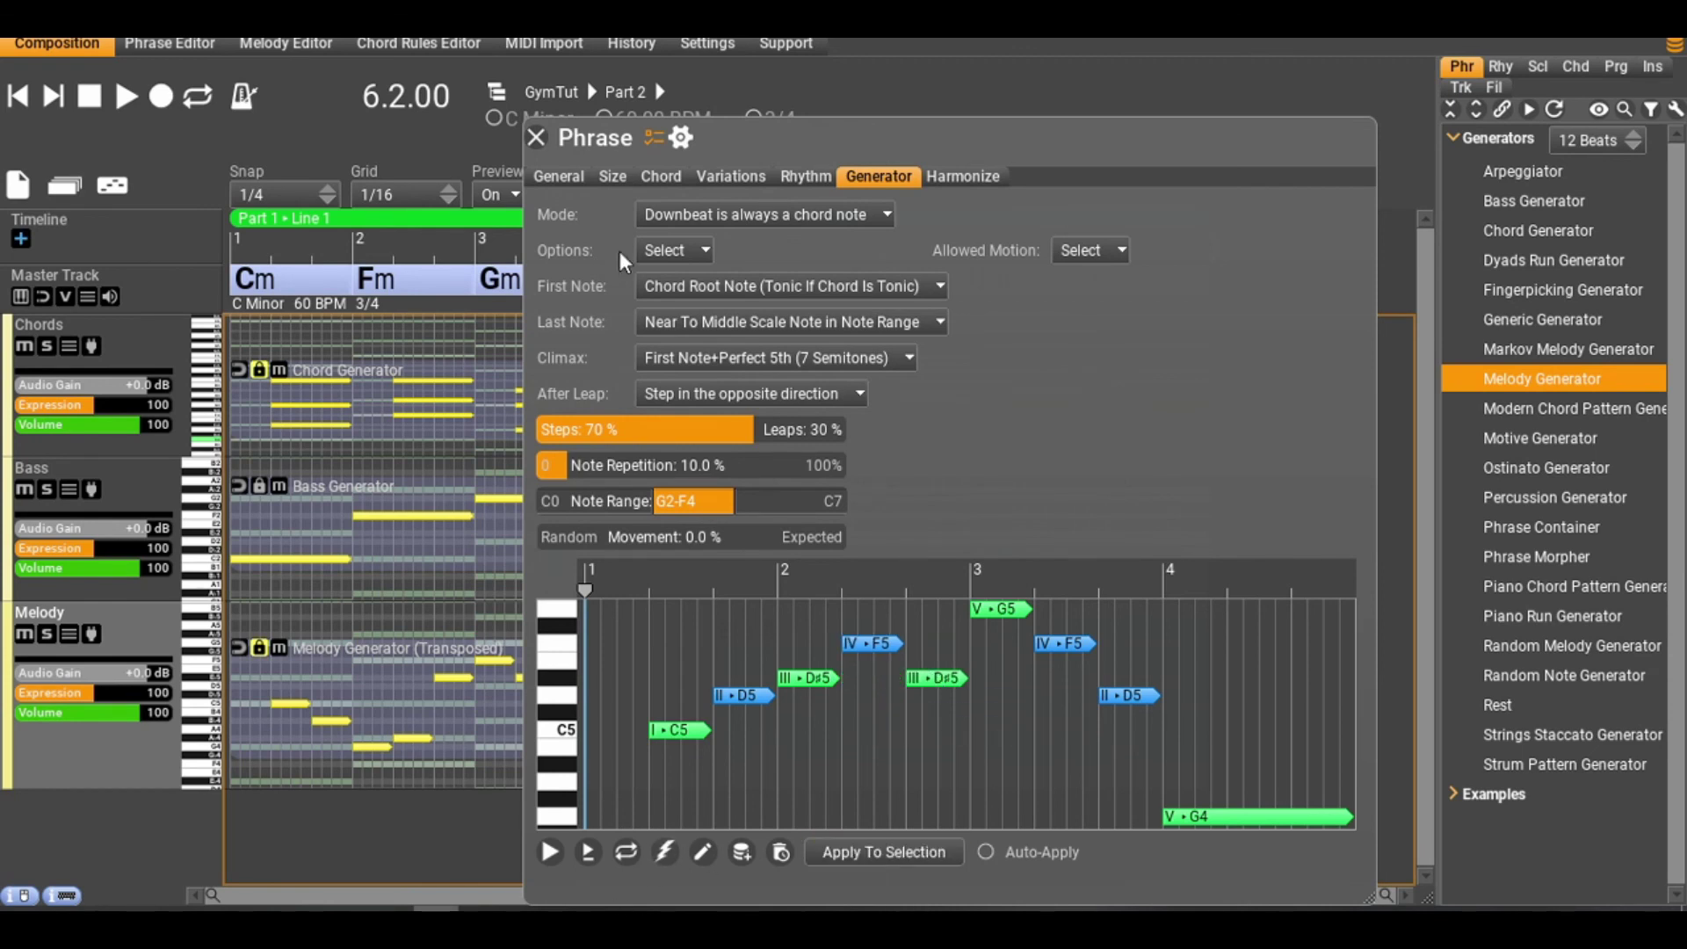
{"action": "left_click", "coordinate": [535, 136]}
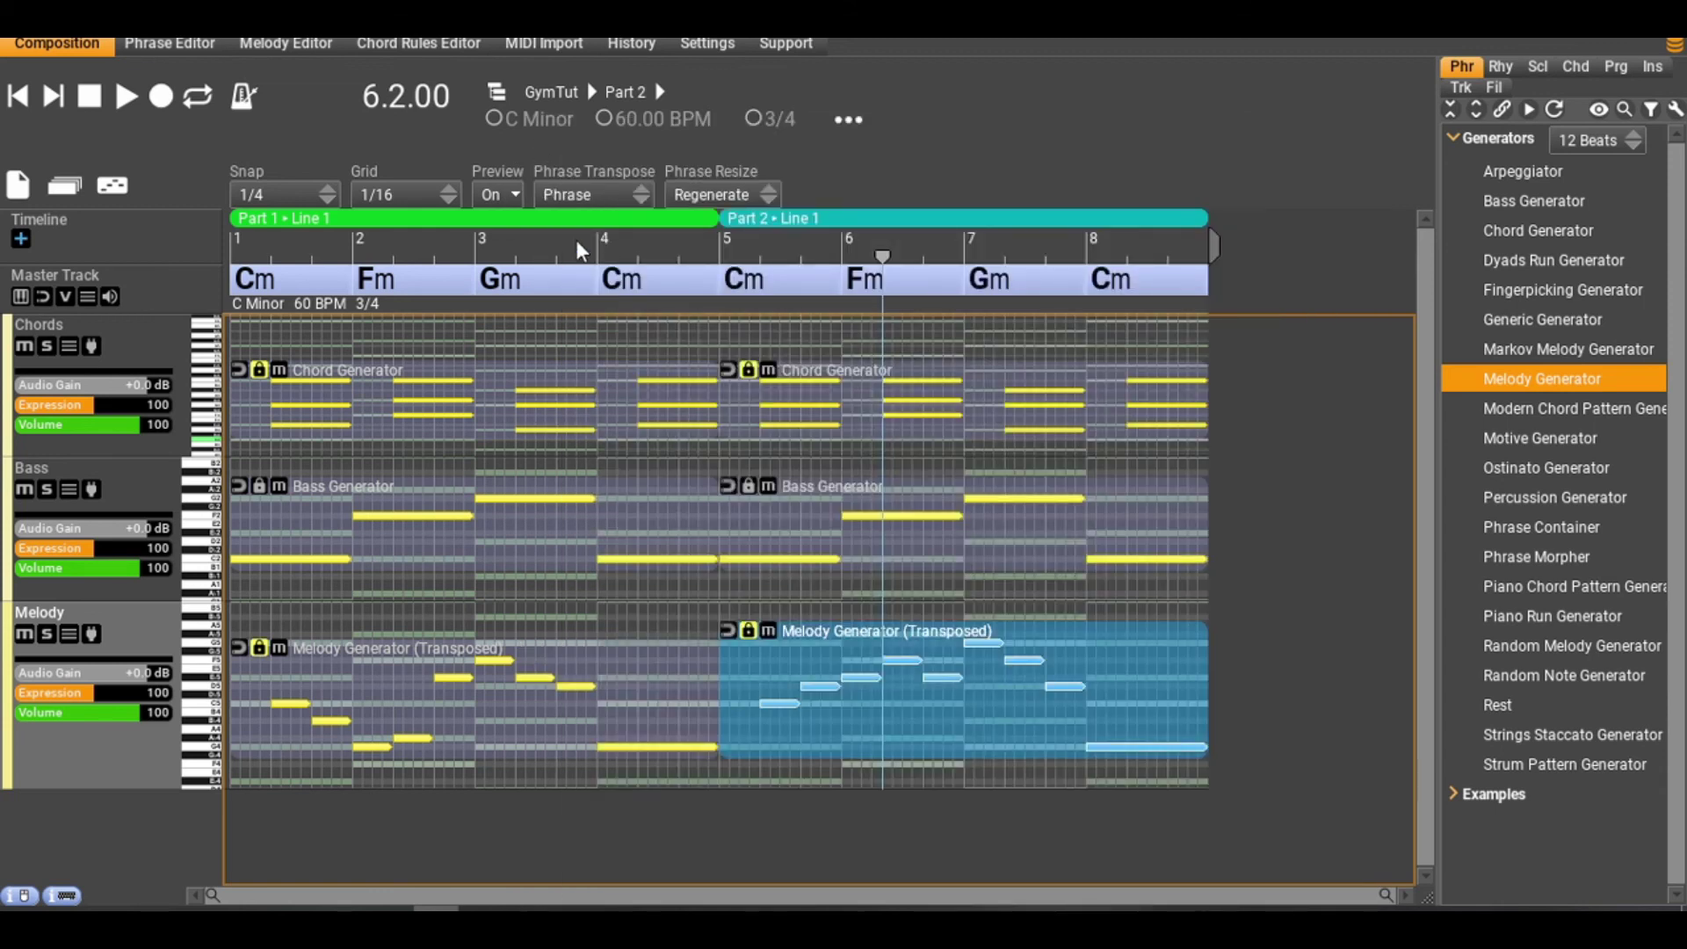
Play the composition from beat 2 of bar 4, and replay the whole piece from bar 1.
{"action": "left_click", "coordinate": [651, 259]}
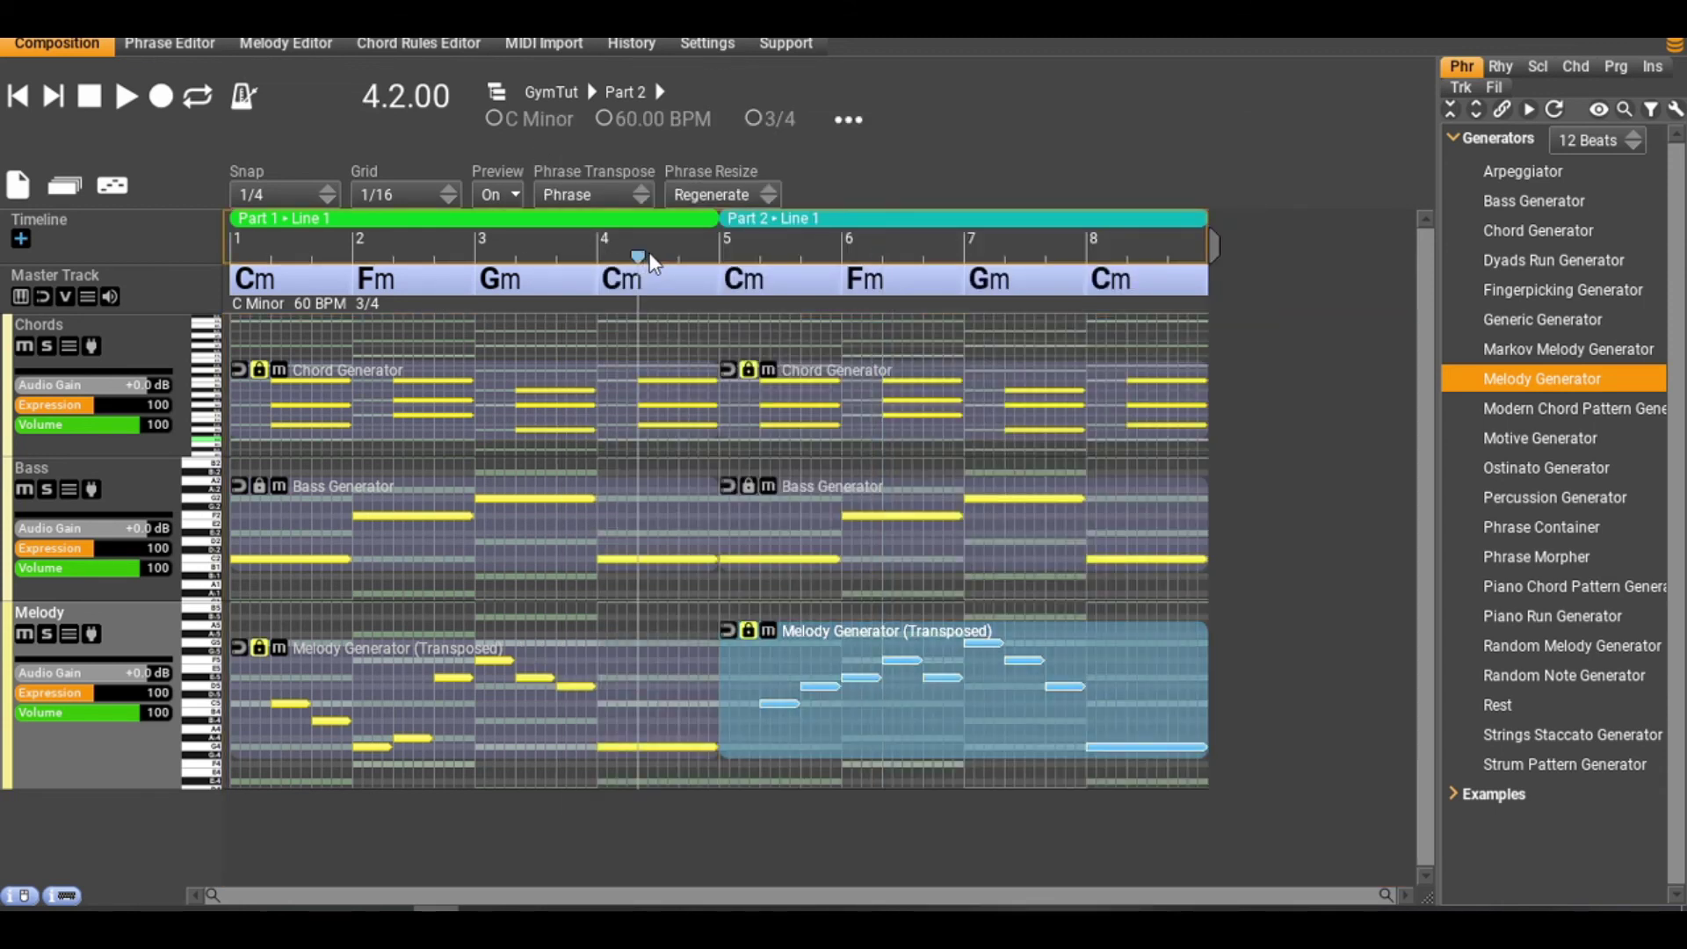
{"action": "left_click", "coordinate": [123, 96]}
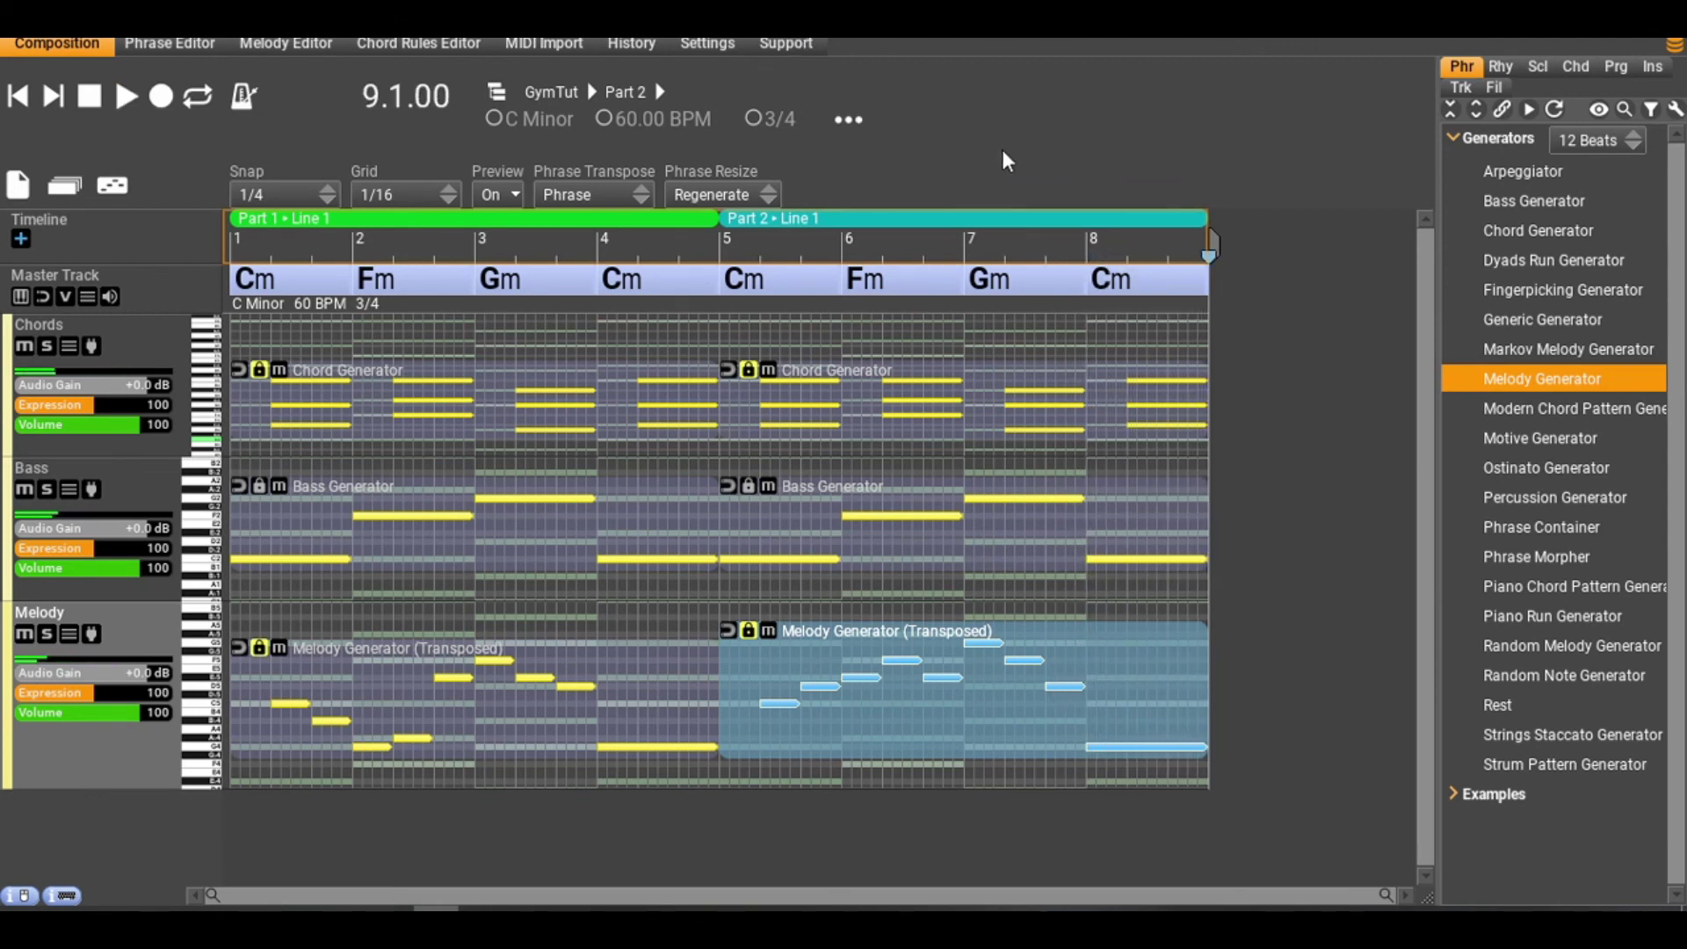
{"action": "left_click", "coordinate": [18, 97]}
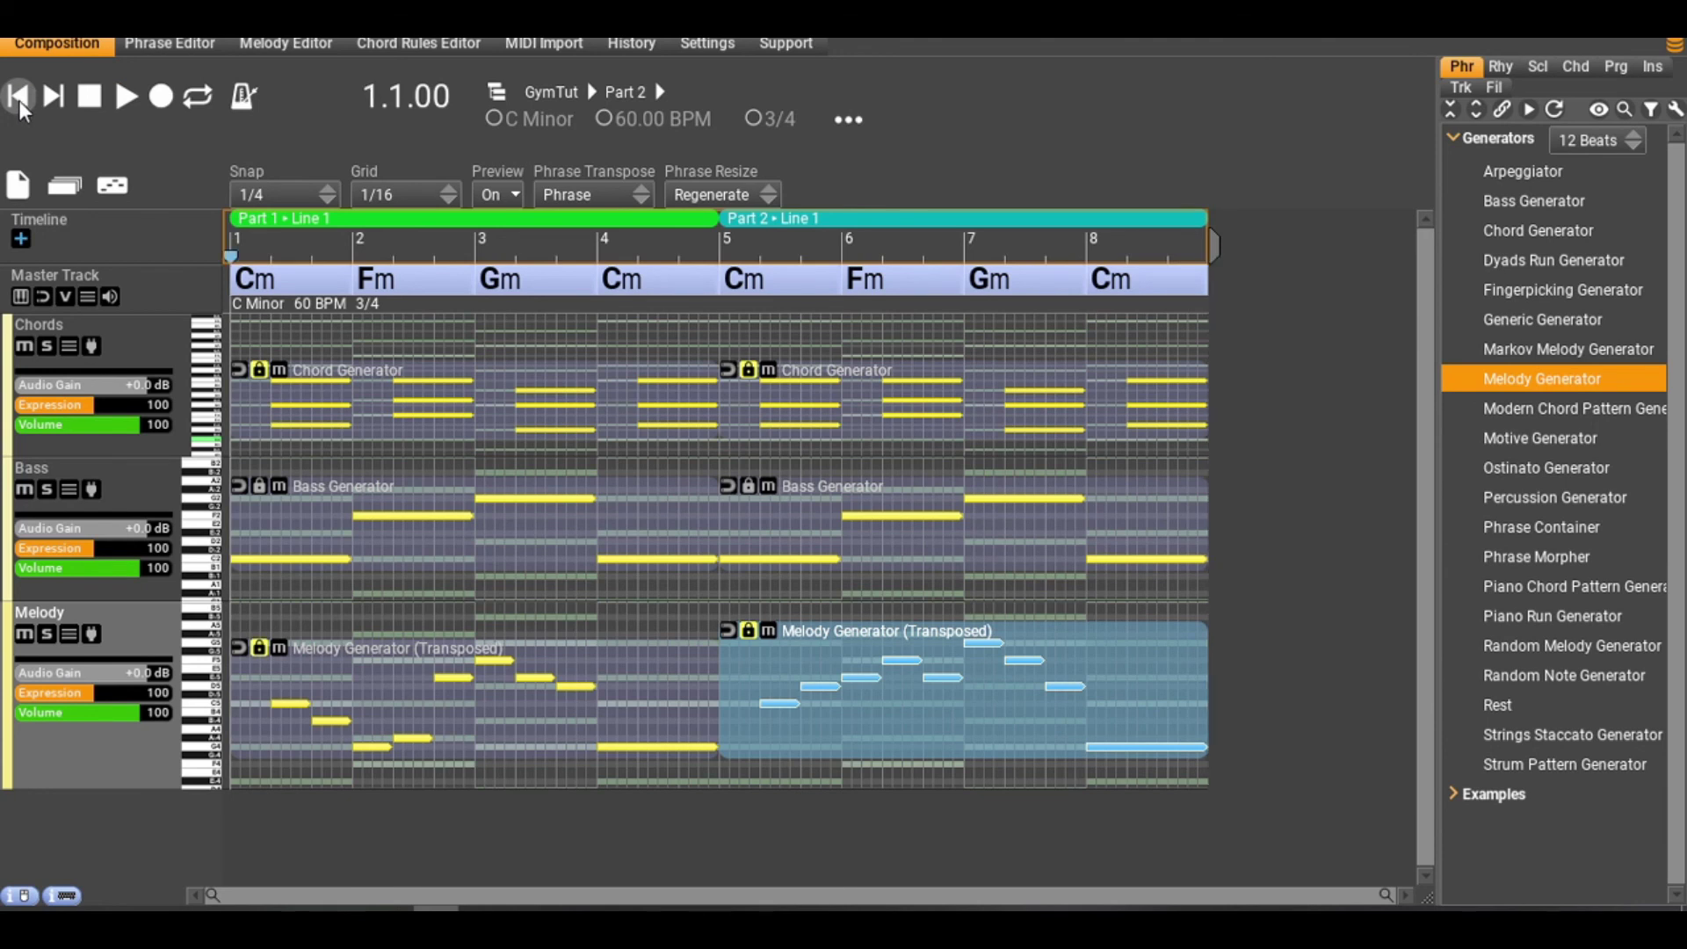
{"action": "left_click", "coordinate": [119, 98]}
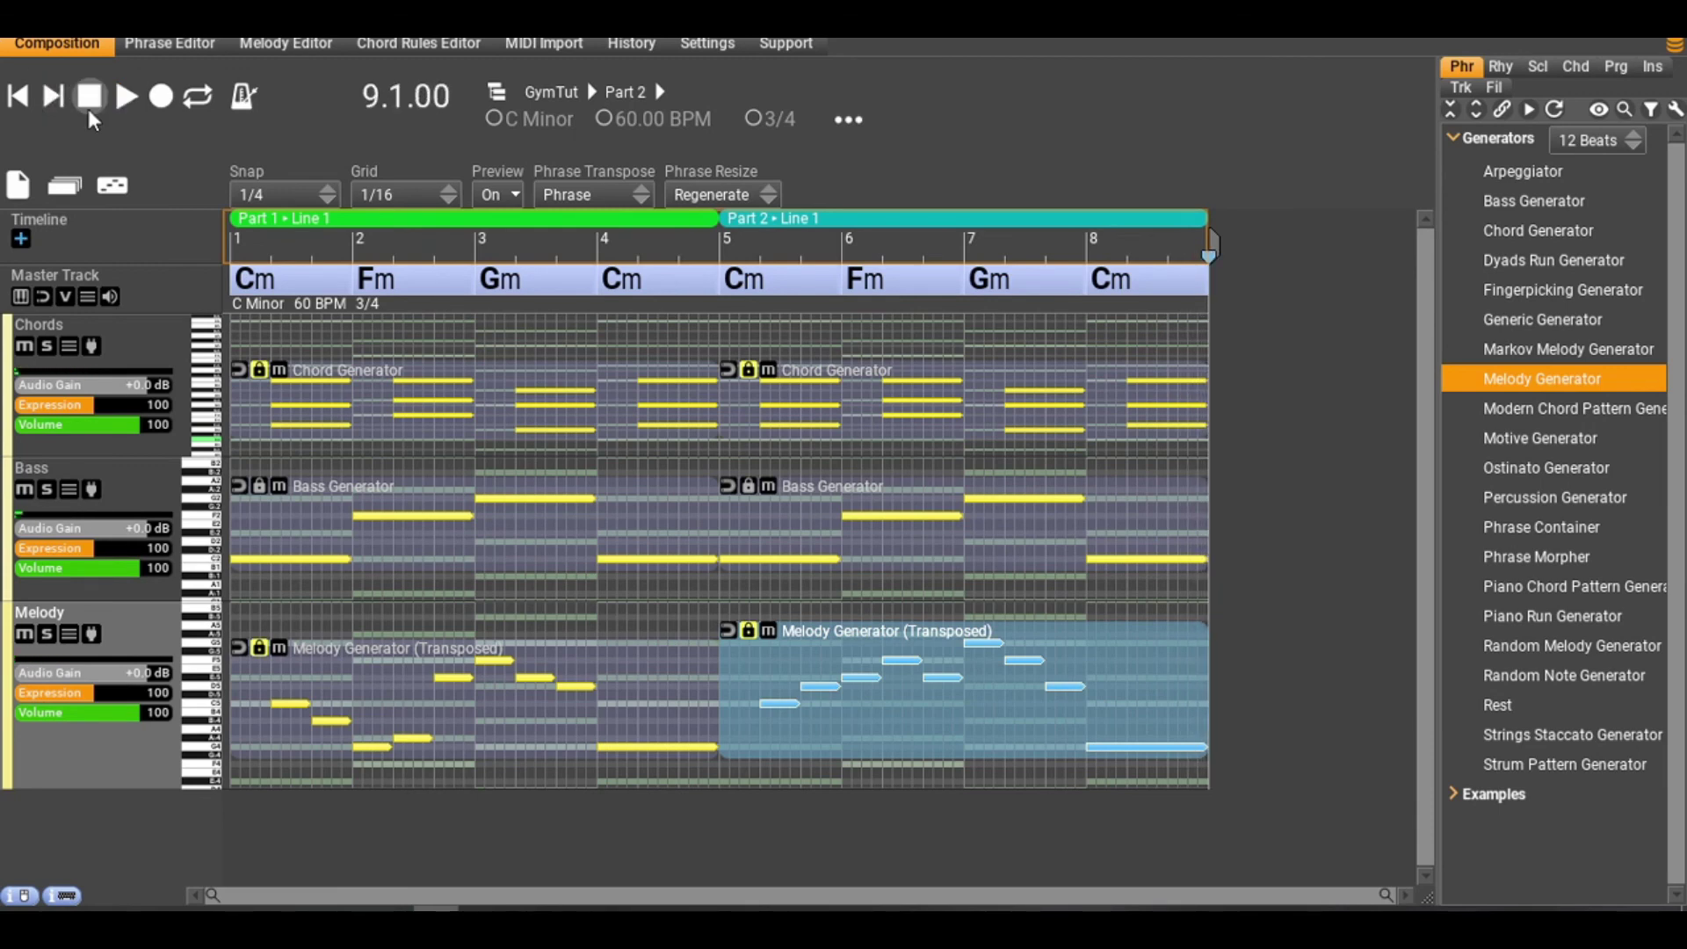
{"action": "left_click", "coordinate": [17, 96]}
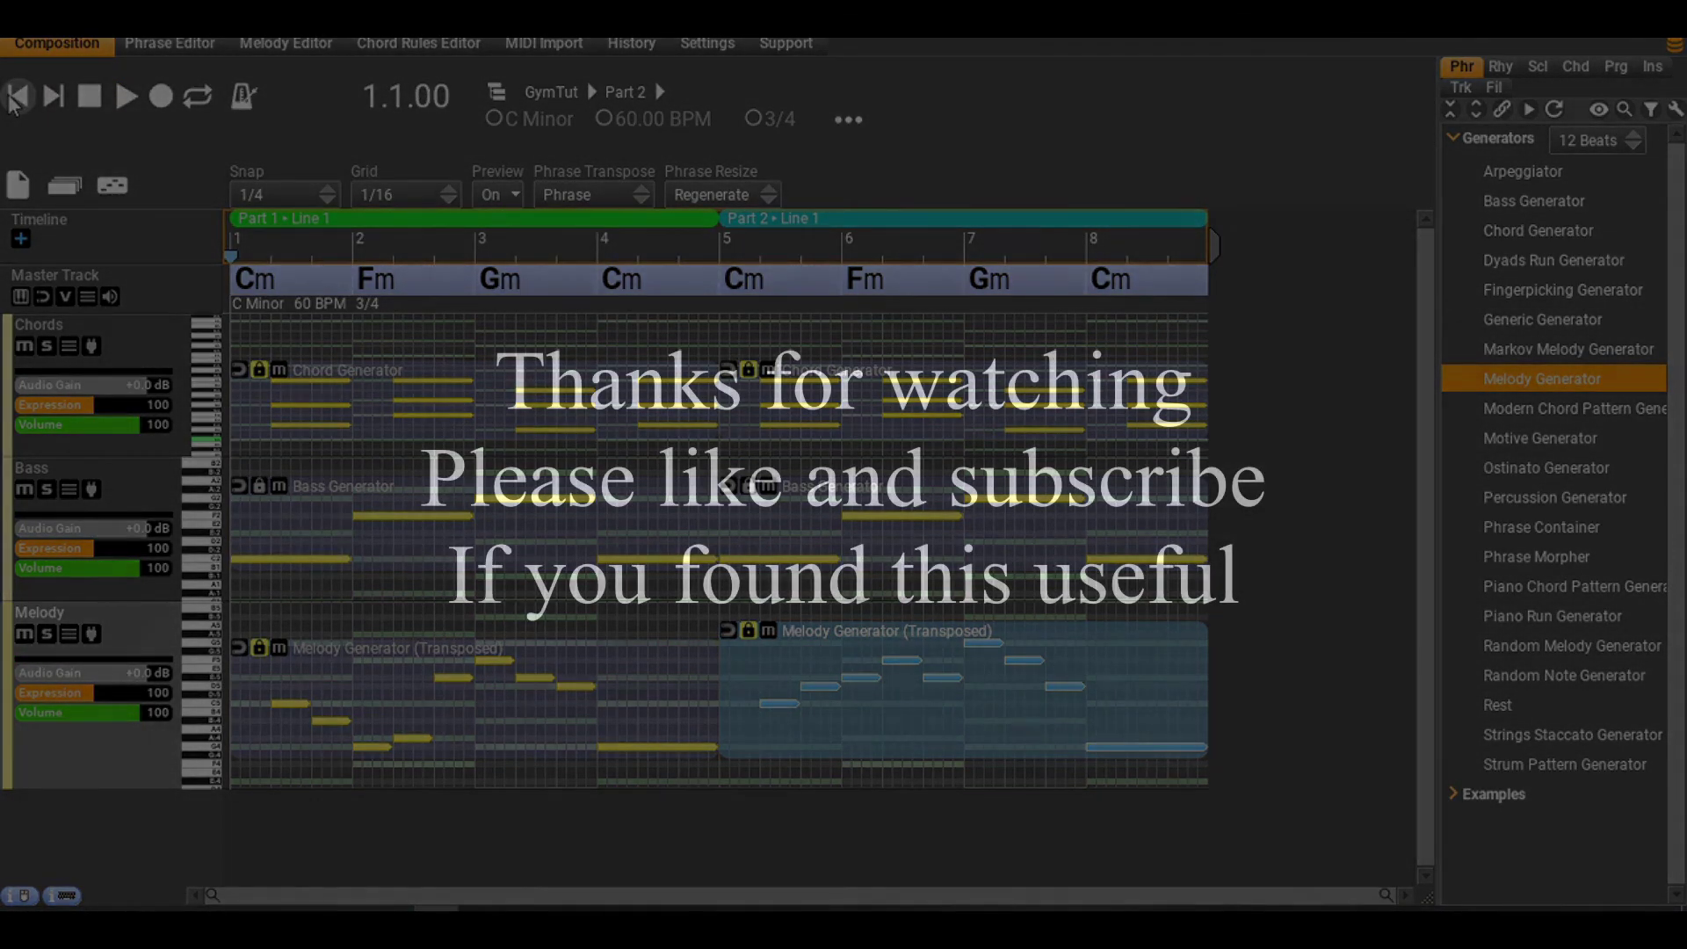